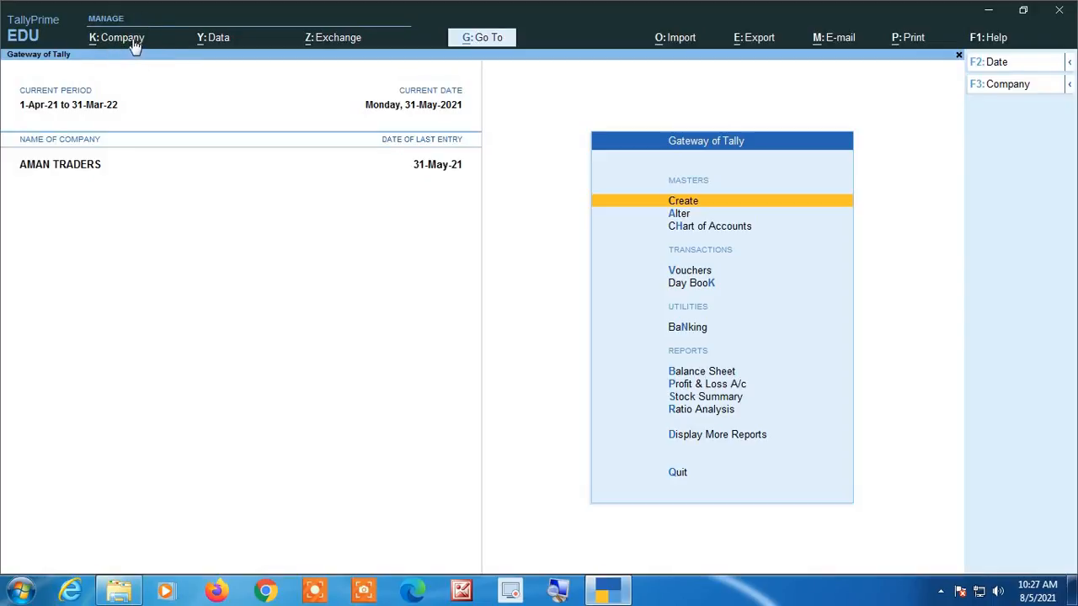
- Start creating a company named Virag Traders, keeping the same mailing name and setting the state to Madhya Pradesh
{"action": "left_click", "coordinate": [132, 45]}
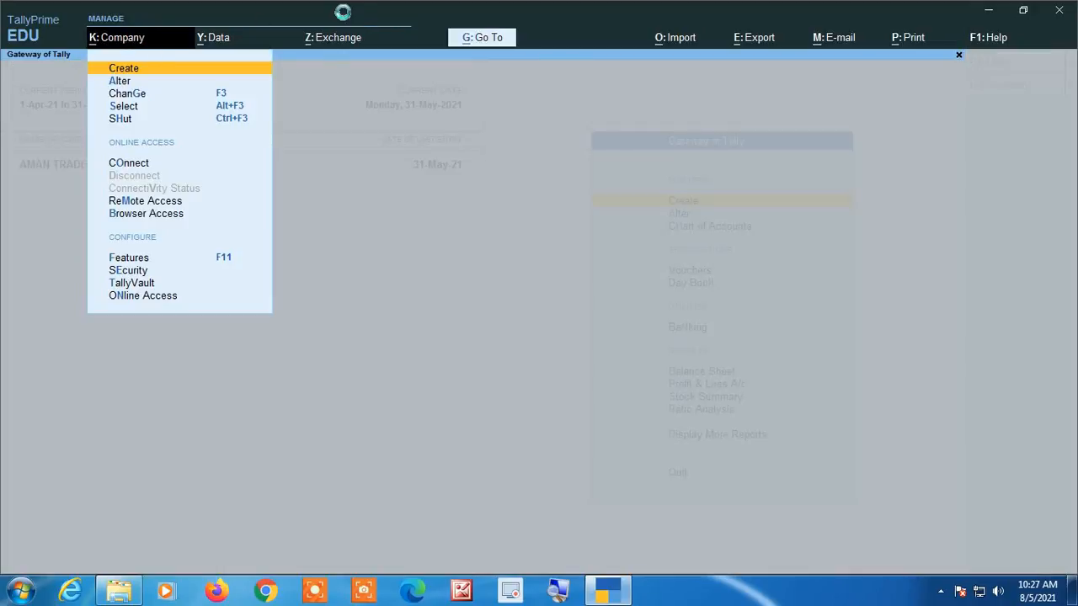
{"action": "key", "text": "Return"}
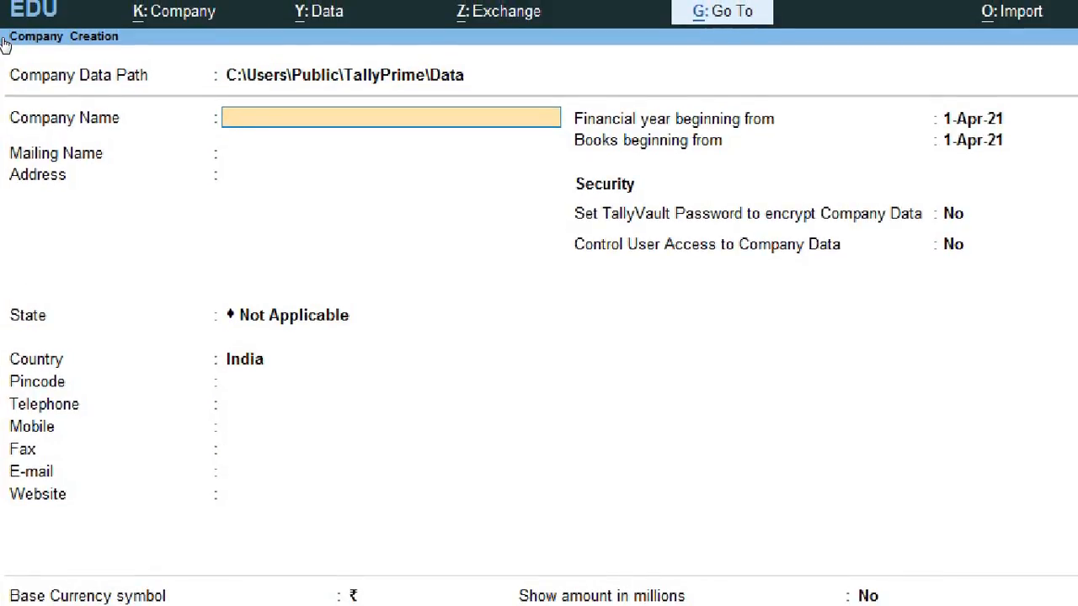
{"action": "type", "text": "Virag Traders"}
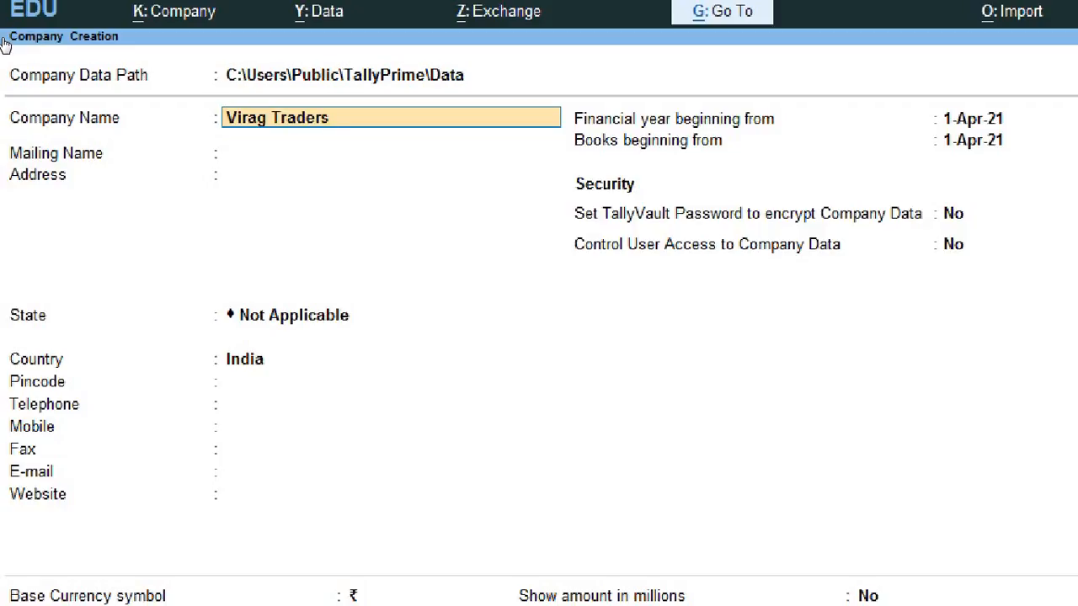
{"action": "key", "text": "Return"}
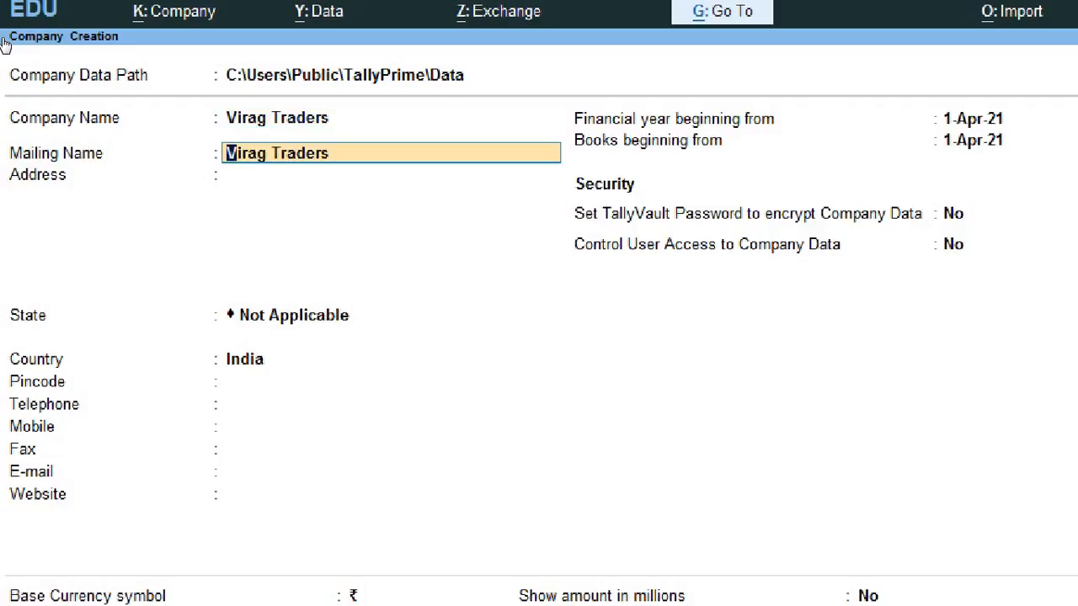
{"action": "key", "text": "Return"}
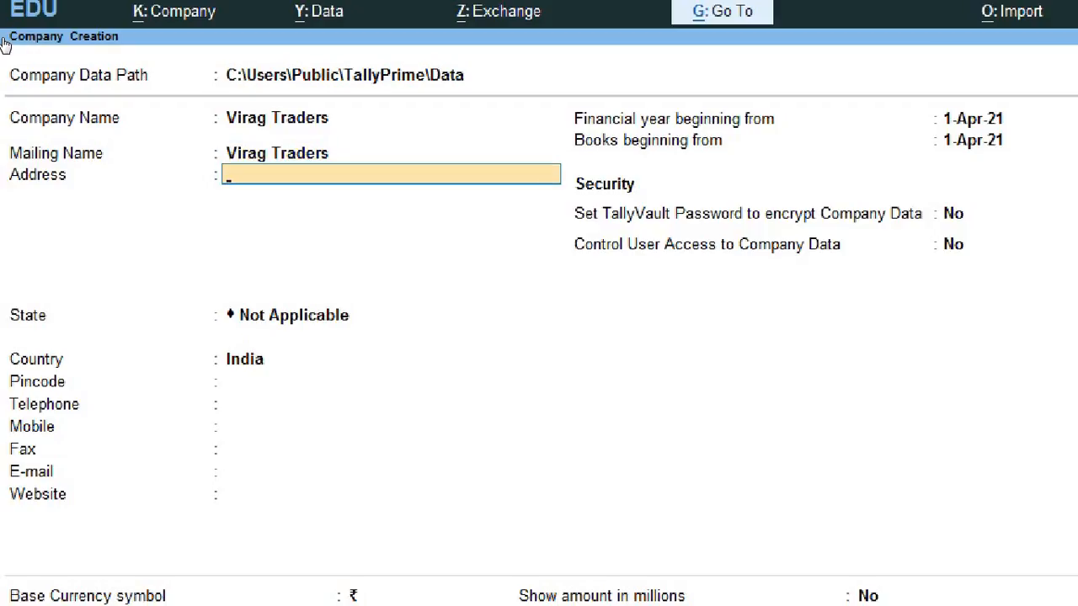
{"action": "key", "text": "Return"}
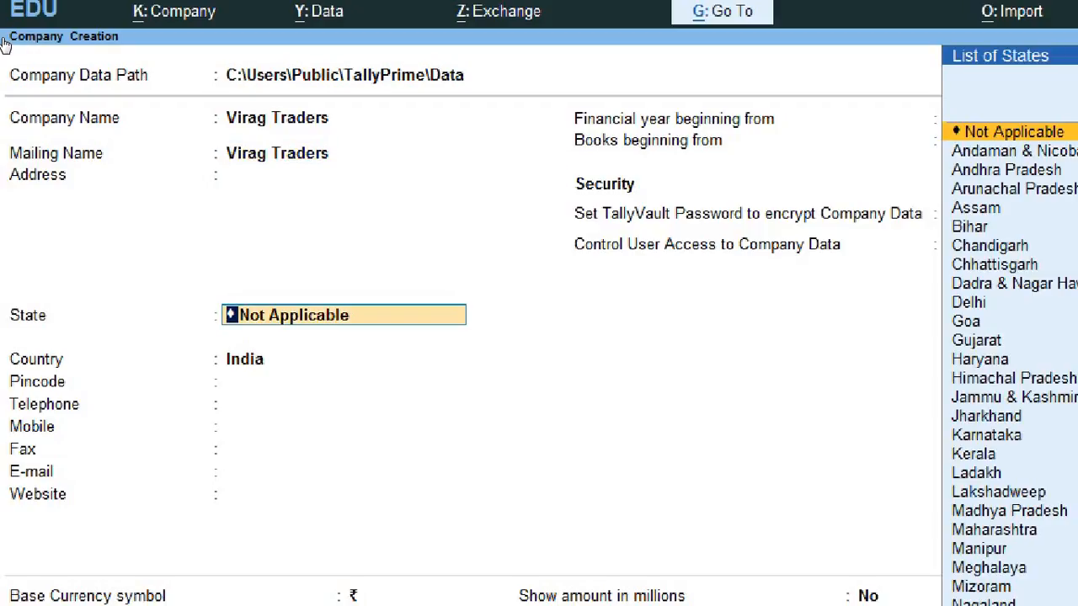
{"action": "type", "text": "Madh"}
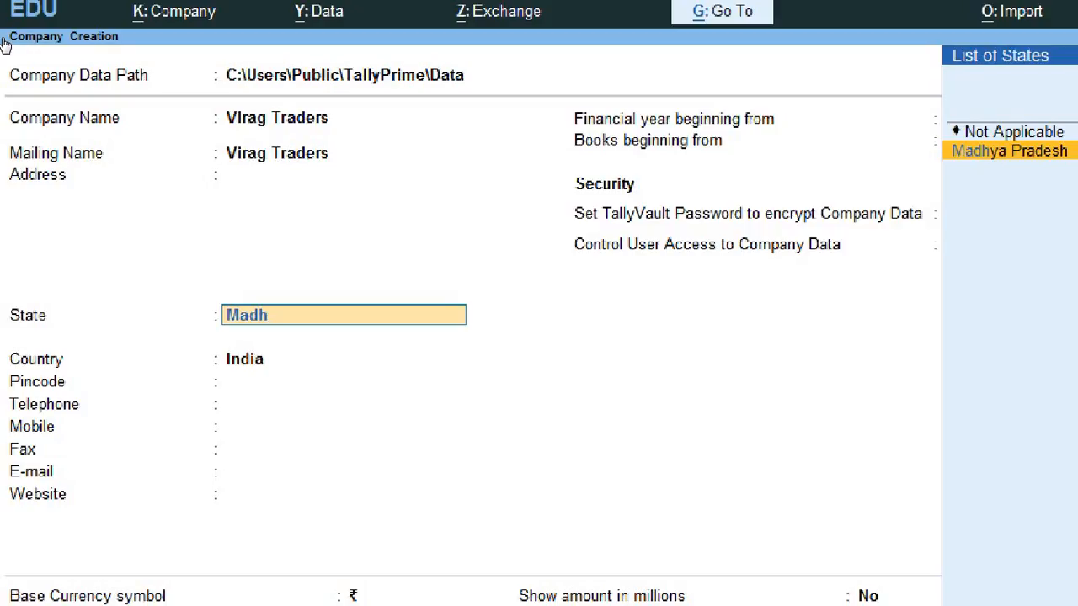
{"action": "key", "text": "Return"}
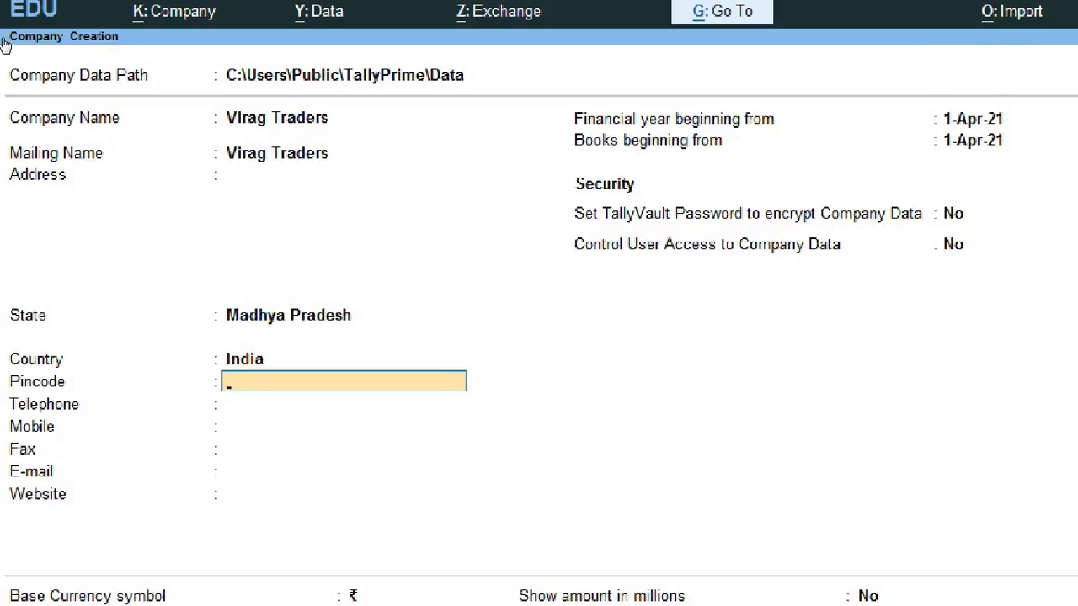
- Leave the company's contact fields blank and accept 1-Apr-21 as the financial year and books beginning dates
{"action": "key", "text": "Return"}
{"action": "key", "text": "Return"}
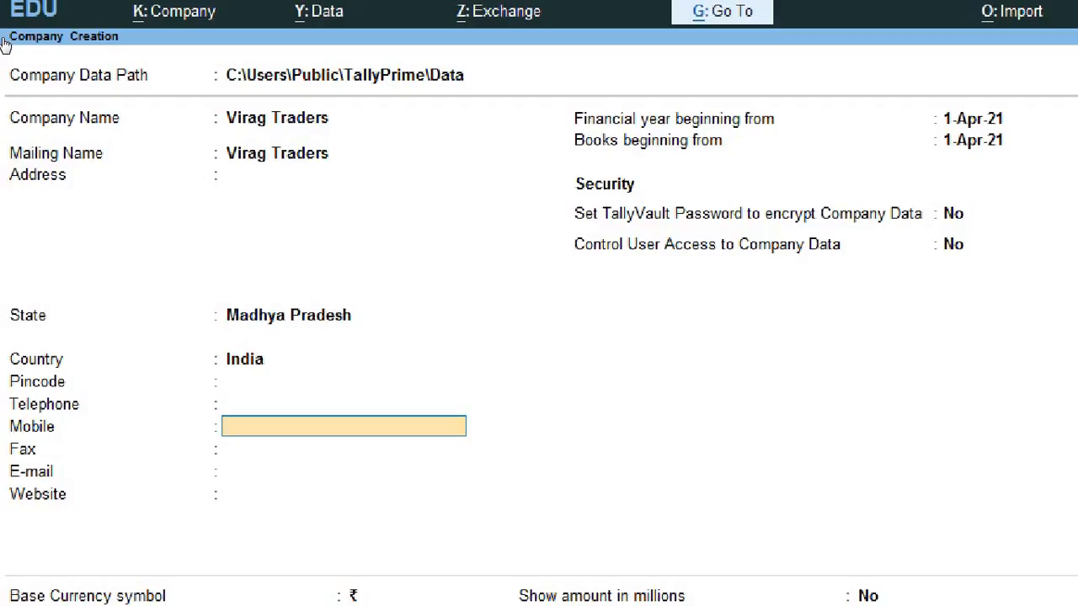
{"action": "key", "text": "Return"}
{"action": "key", "text": "Return"}
{"action": "key", "text": "Return"}
{"action": "key", "text": "Return"}
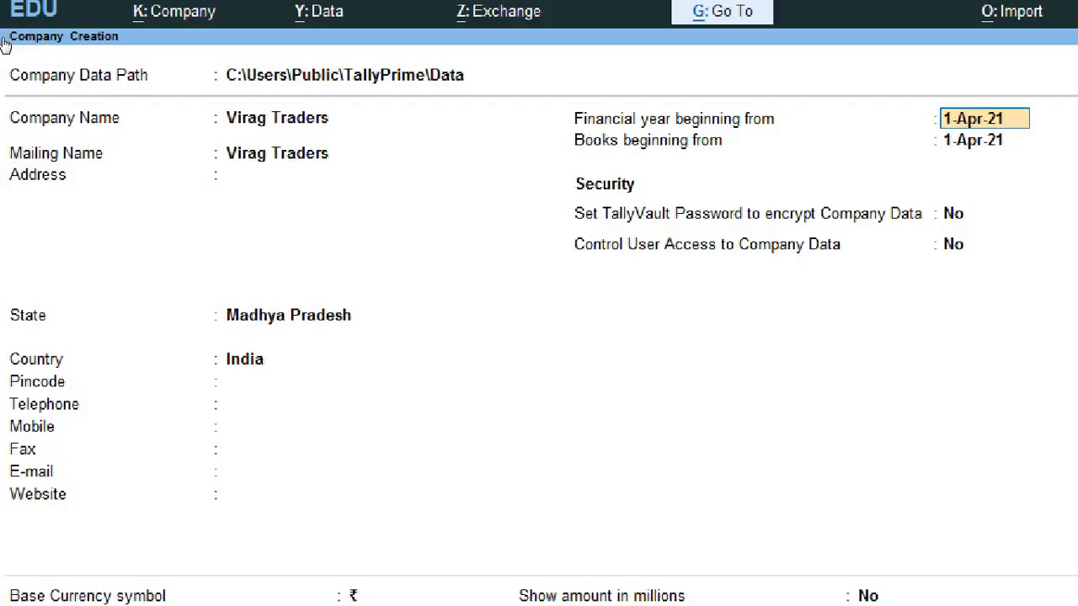
{"action": "key", "text": "Return"}
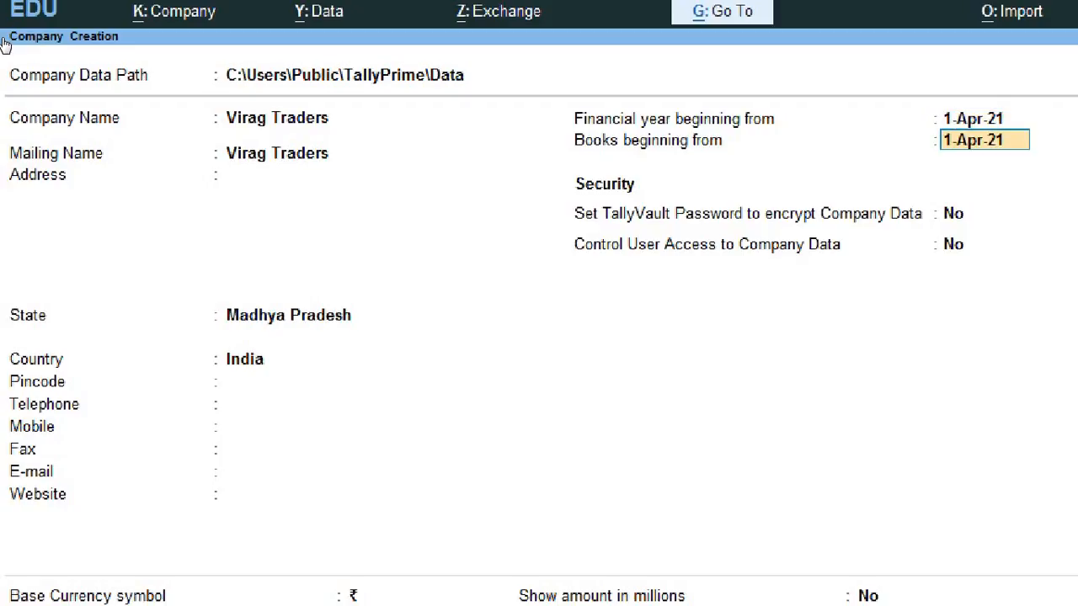
{"action": "key", "text": "Return"}
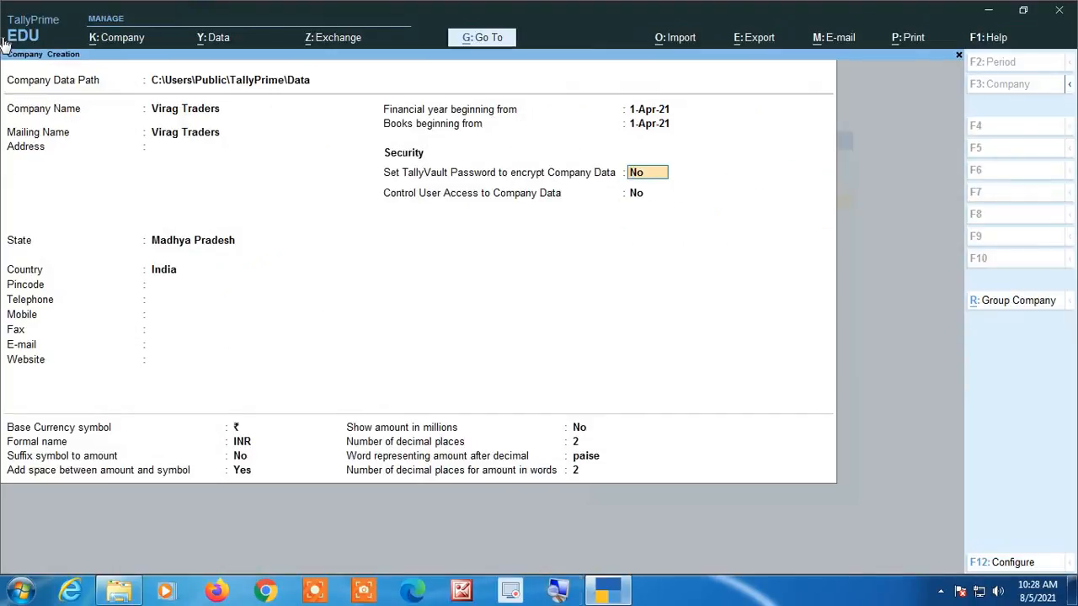
- Save the new company with the default security and base currency settings, and leave the company features form without changes
{"action": "key", "text": "Return"}
{"action": "key", "text": "Return"}
{"action": "key", "text": "Return"}
{"action": "key", "text": "Return"}
{"action": "key", "text": "Return"}
{"action": "key", "text": "Return"}
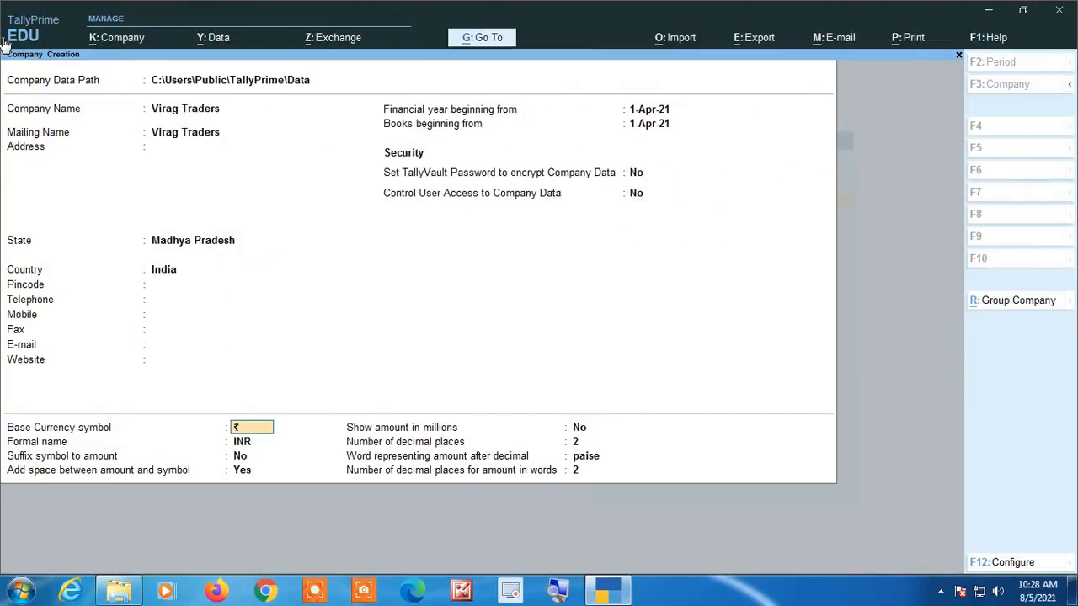
{"action": "key", "text": "Return"}
{"action": "key", "text": "Return"}
{"action": "key", "text": "Return"}
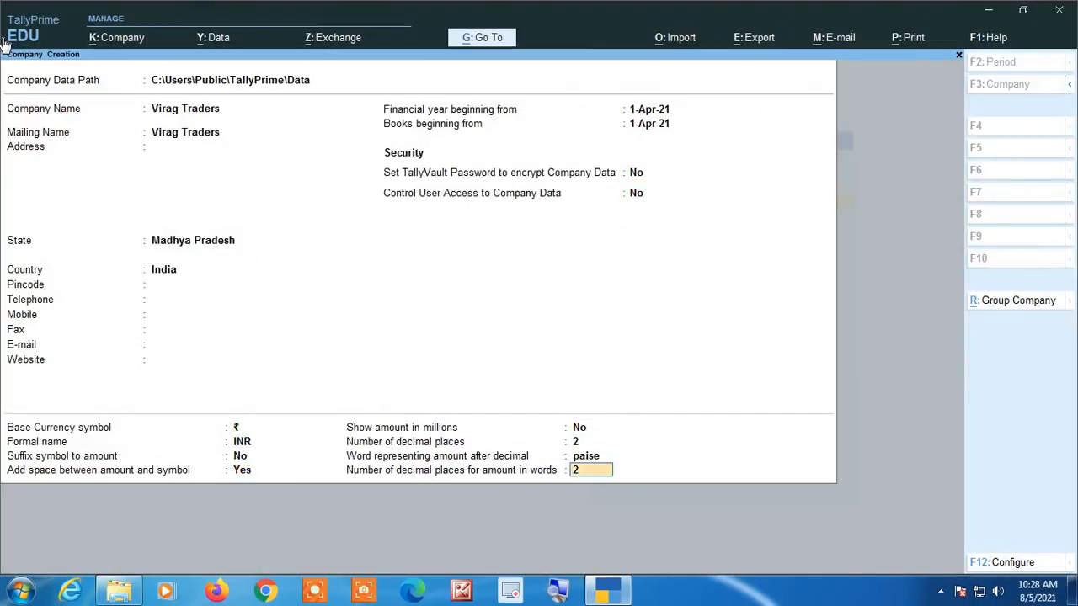
{"action": "key", "text": "Return"}
{"action": "key", "text": "Return"}
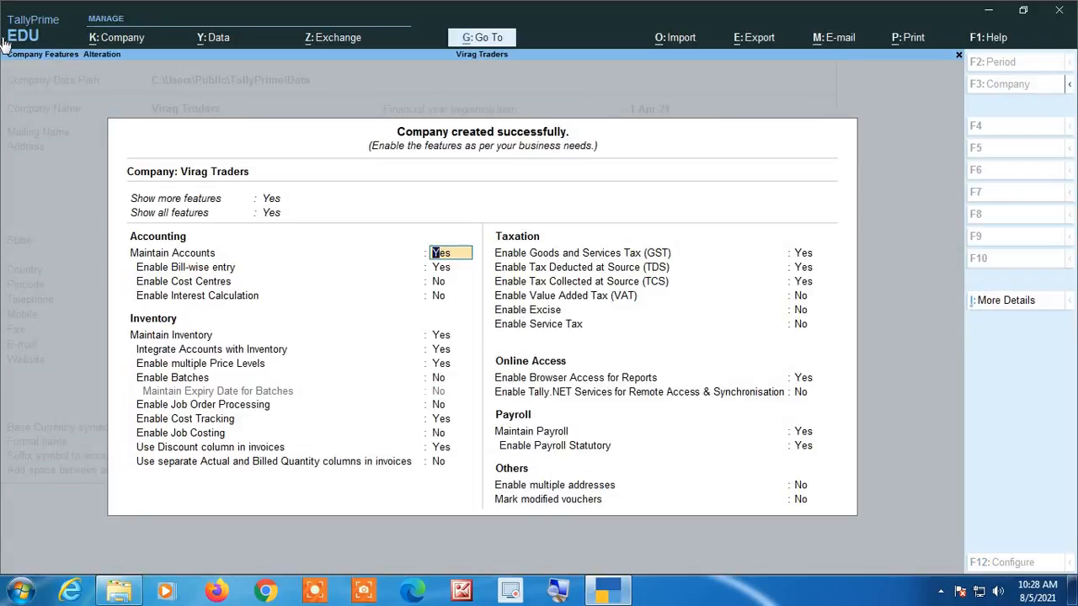
{"action": "key", "text": "Escape"}
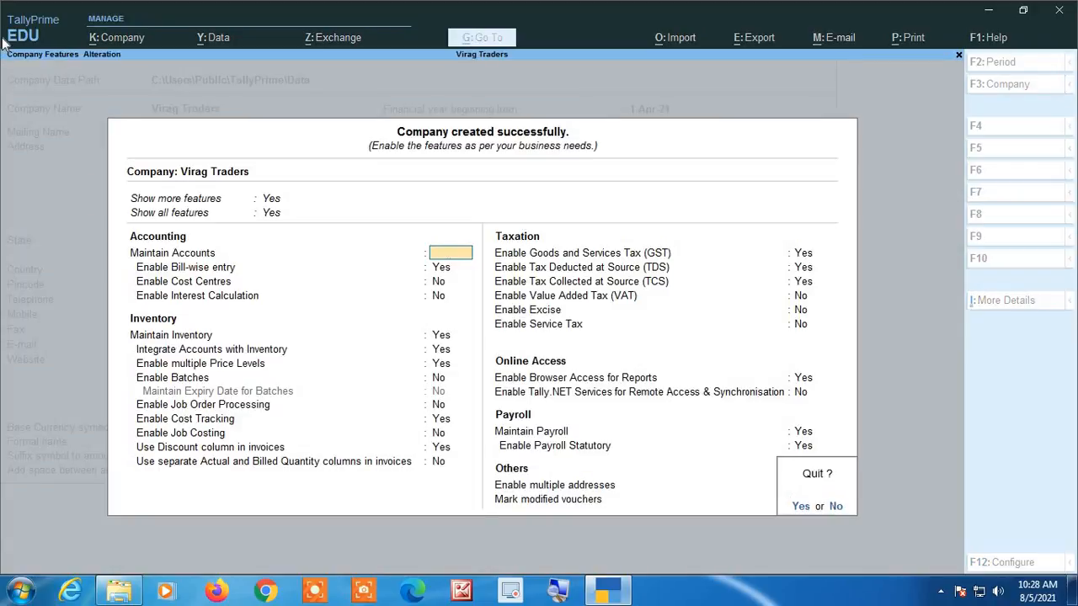
{"action": "key", "text": "Return"}
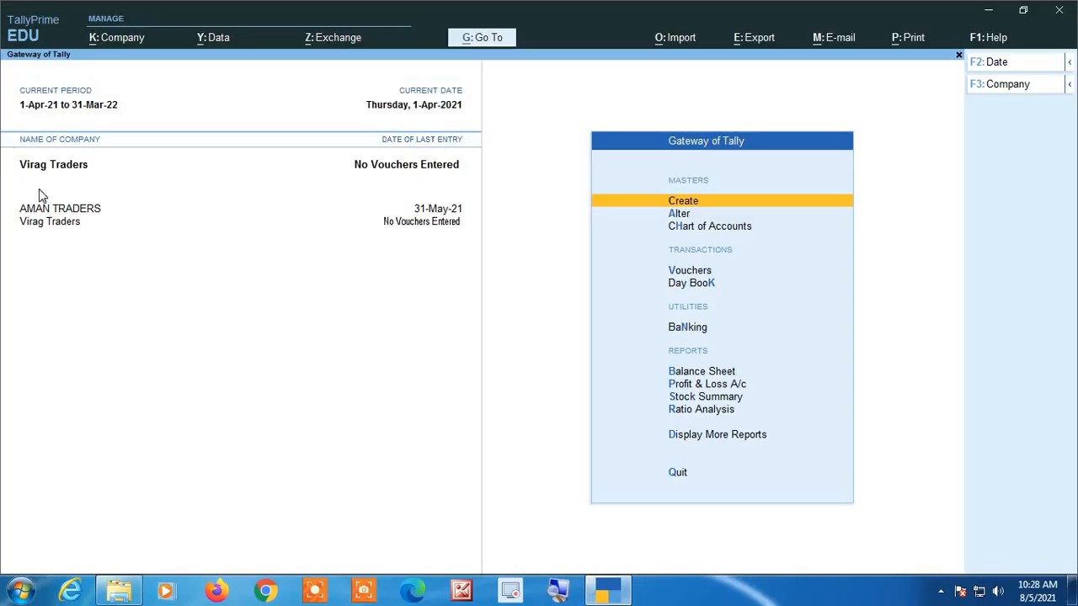
- Shut the company AMAN TRADERS, keeping Virag Traders loaded
{"action": "left_click", "coordinate": [128, 44]}
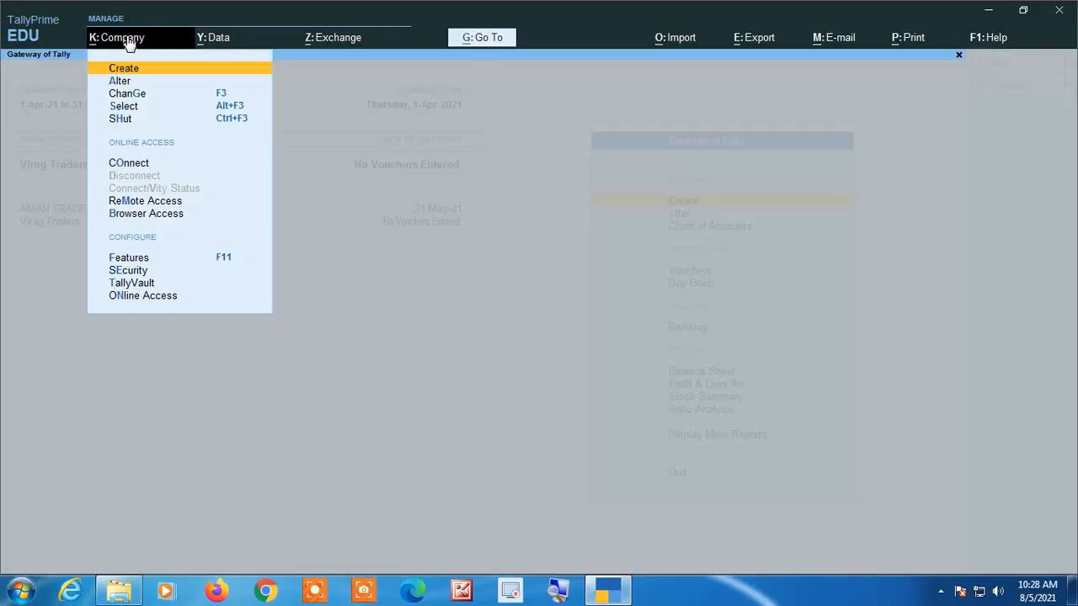
{"action": "key", "text": "Down"}
{"action": "key", "text": "Down"}
{"action": "key", "text": "Down"}
{"action": "key", "text": "Down"}
{"action": "key", "text": "Return"}
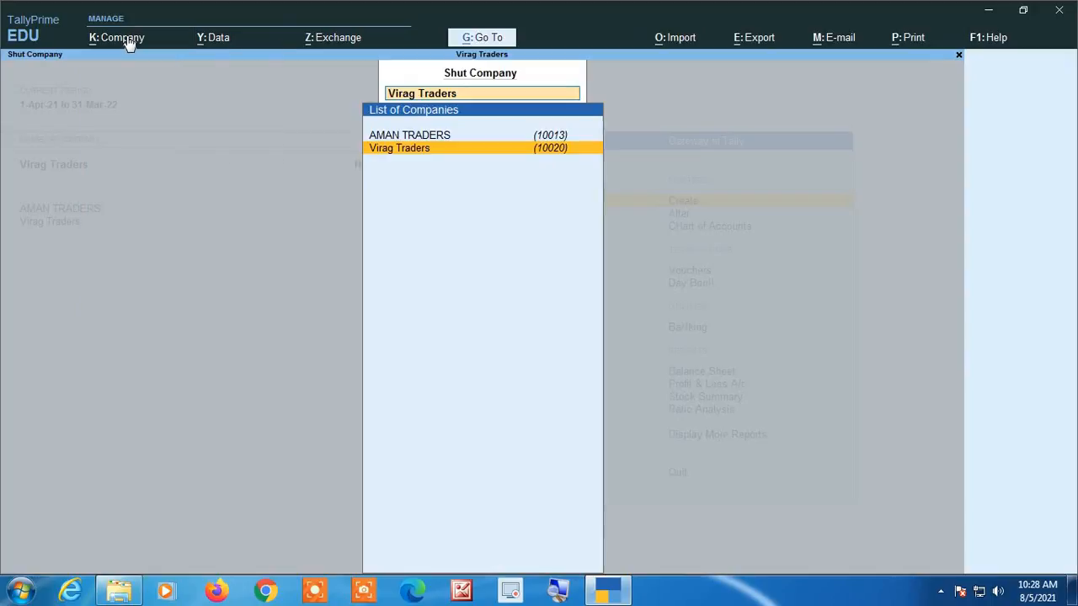
{"action": "key", "text": "Up"}
{"action": "key", "text": "Return"}
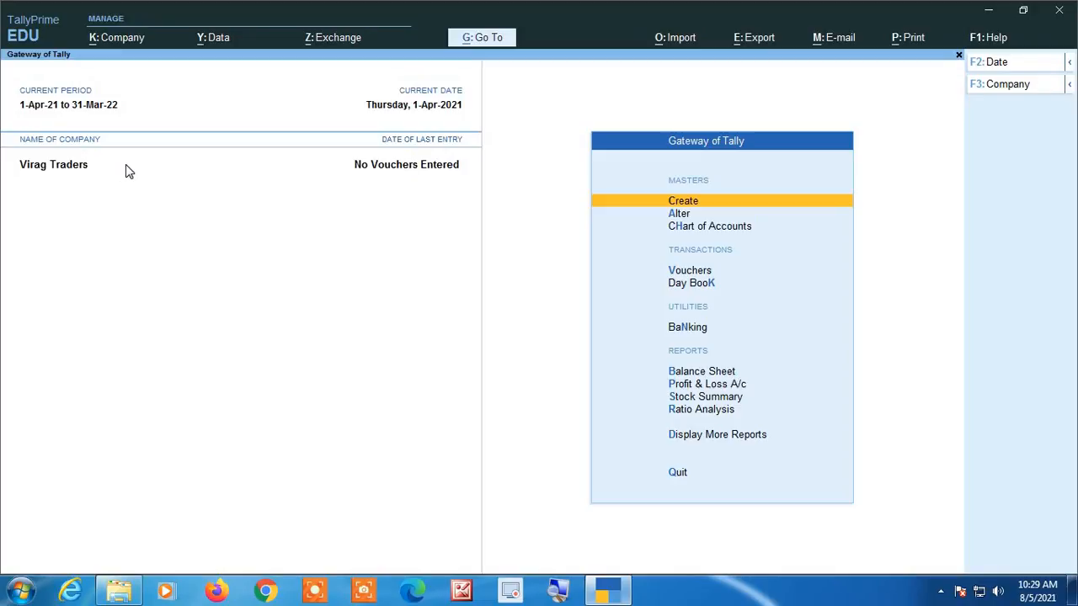
- In the Virag Traders company features, accept the accounting and inventory options and open the GST details with GST enabled
{"action": "key", "text": "F11"}
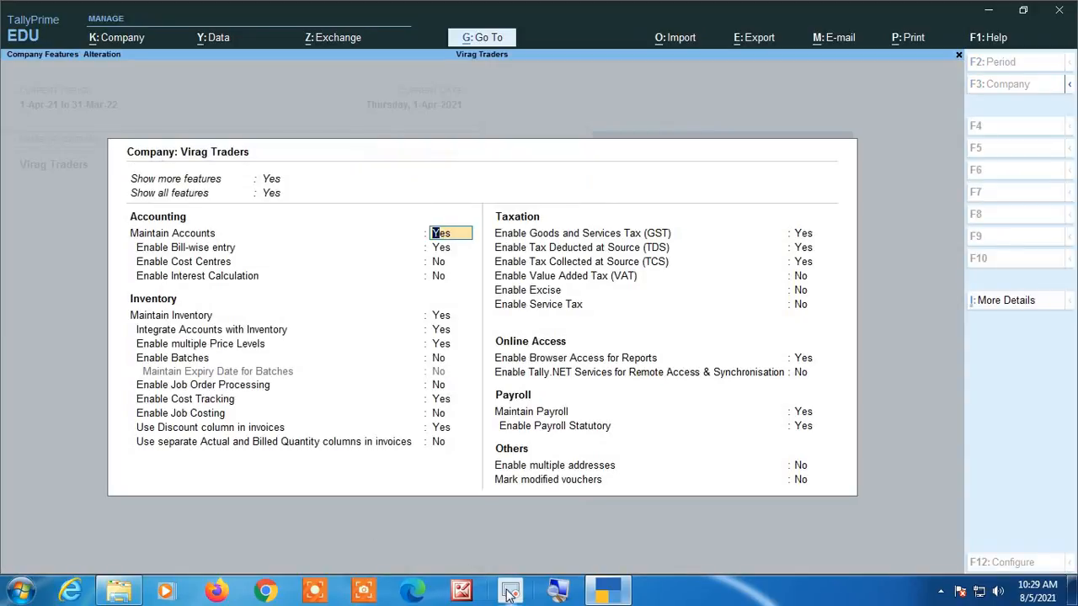
{"action": "left_click", "coordinate": [556, 593]}
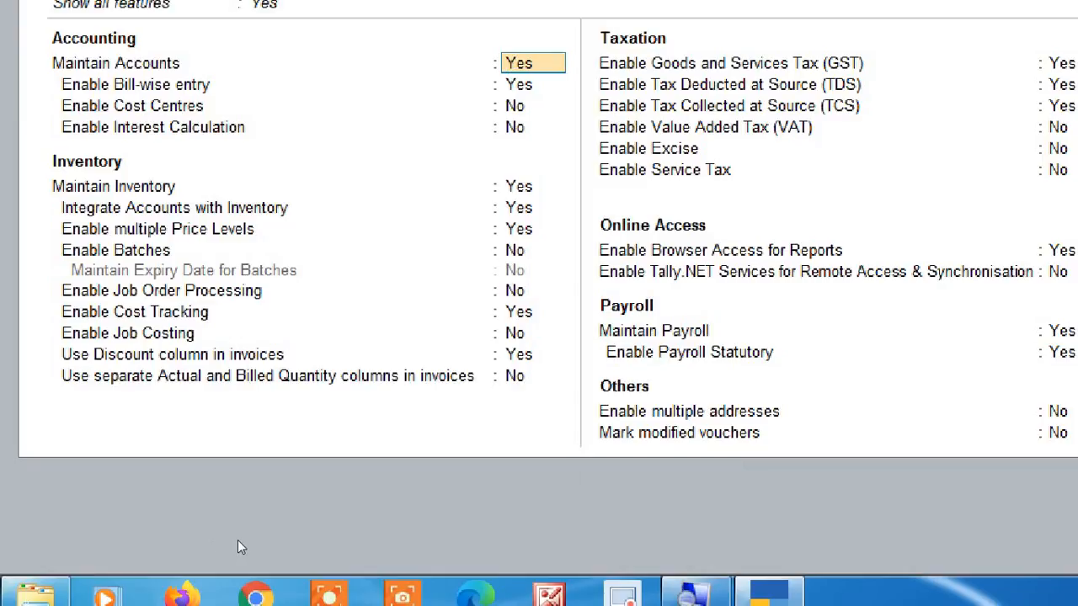
{"action": "key", "text": "Return"}
{"action": "key", "text": "Return"}
{"action": "key", "text": "Return"}
{"action": "key", "text": "Return"}
{"action": "key", "text": "Return"}
{"action": "key", "text": "Return"}
{"action": "key", "text": "Return"}
{"action": "key", "text": "Return"}
{"action": "key", "text": "Return"}
{"action": "key", "text": "Return"}
{"action": "key", "text": "Return"}
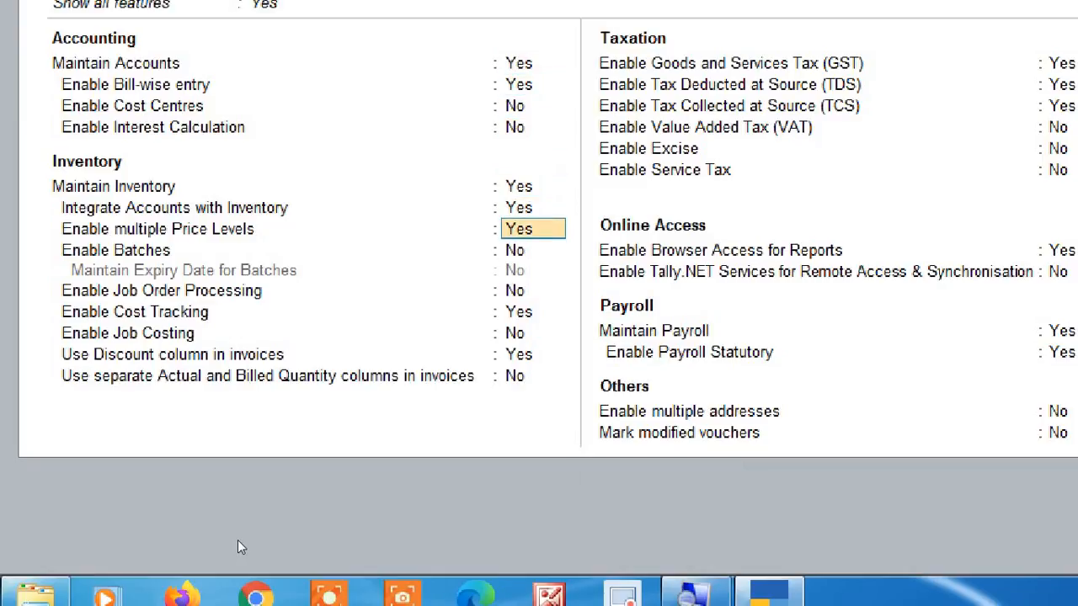
{"action": "key", "text": "Return"}
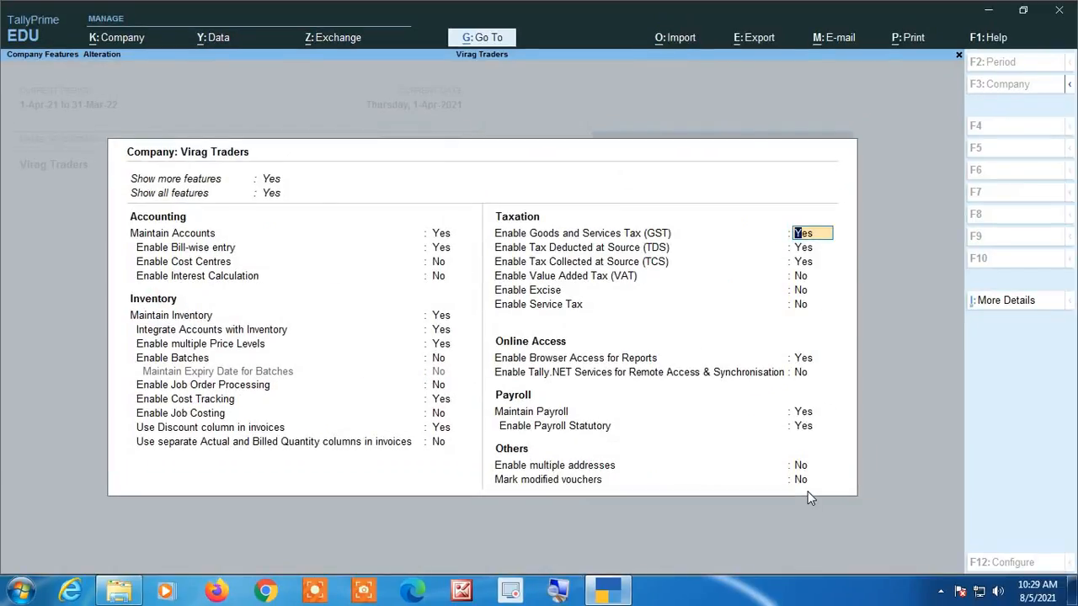
{"action": "key", "text": "Return"}
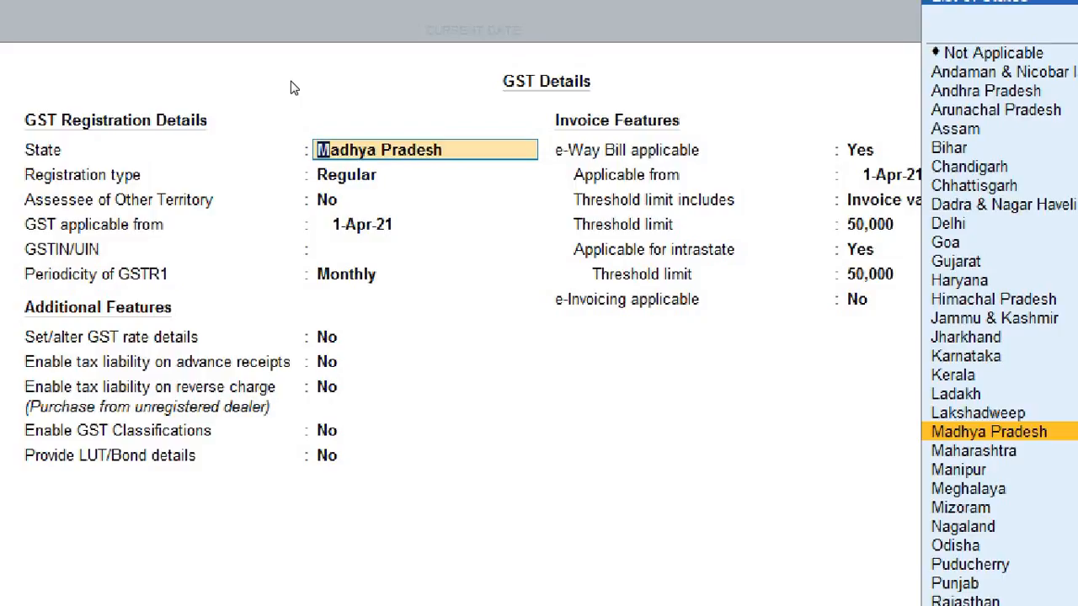
- Keep Madhya Pradesh as the GST state, set the registration type to Composition, and close the help page opened in the browser
{"action": "key", "text": "Return"}
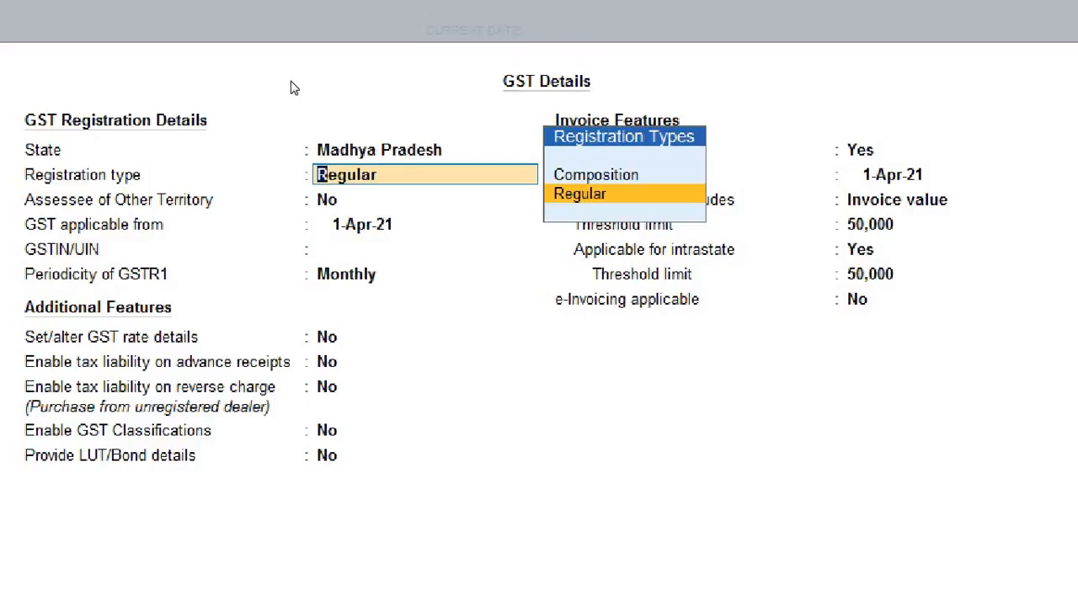
{"action": "key", "text": "Up"}
{"action": "key", "text": "Down"}
{"action": "key", "text": "Up"}
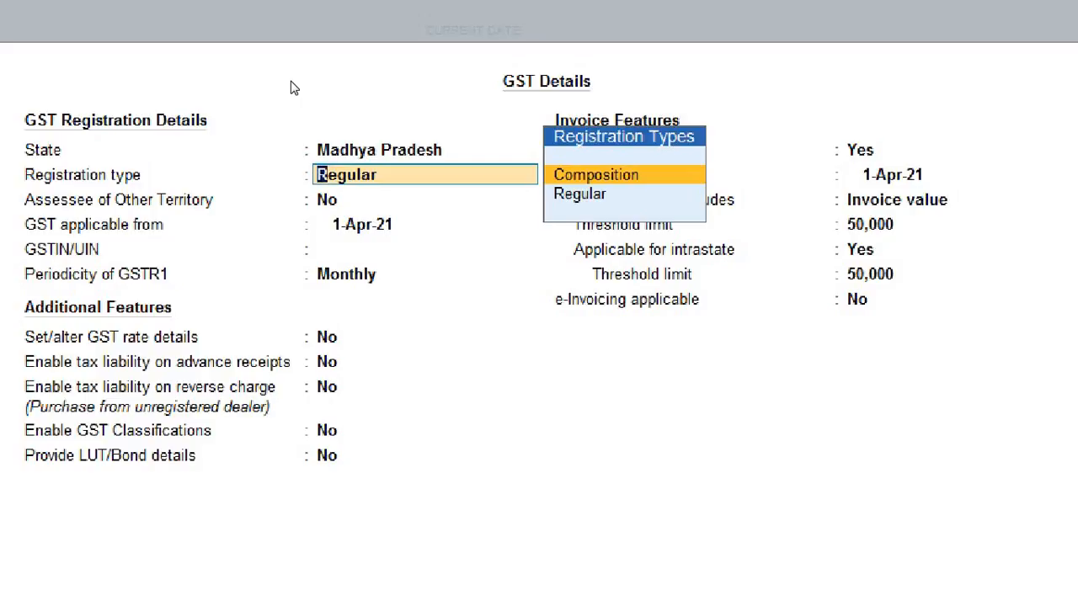
{"action": "key", "text": "Return"}
{"action": "key", "text": "n"}
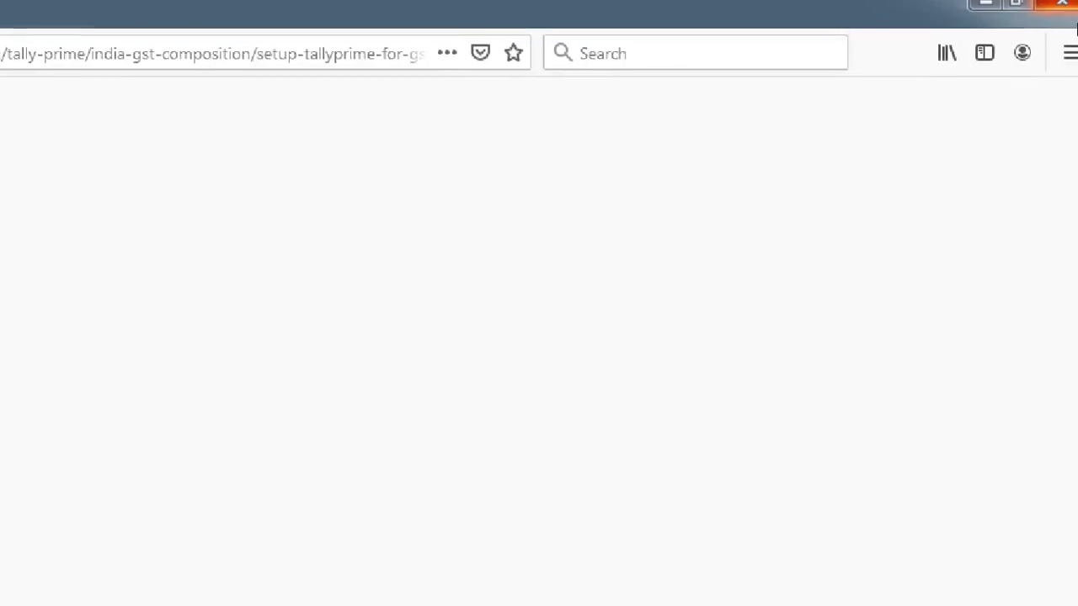
{"action": "left_click", "coordinate": [1063, 15]}
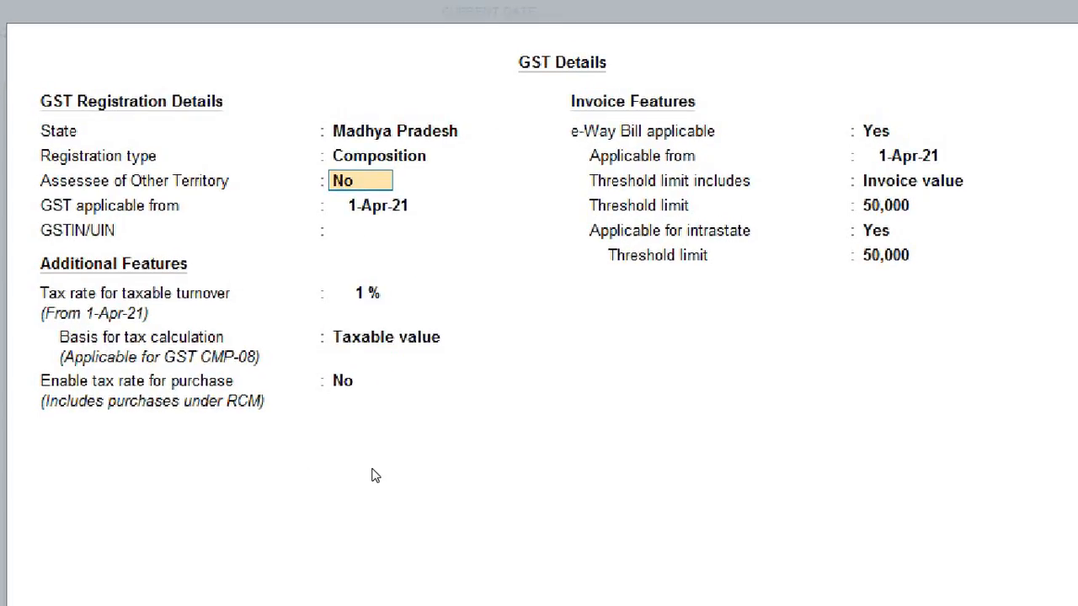
- Enter the company's GSTIN with GST applicable from 1-Apr-21, and accept the 1 % tax rate for taxable turnover
{"action": "key", "text": "Return"}
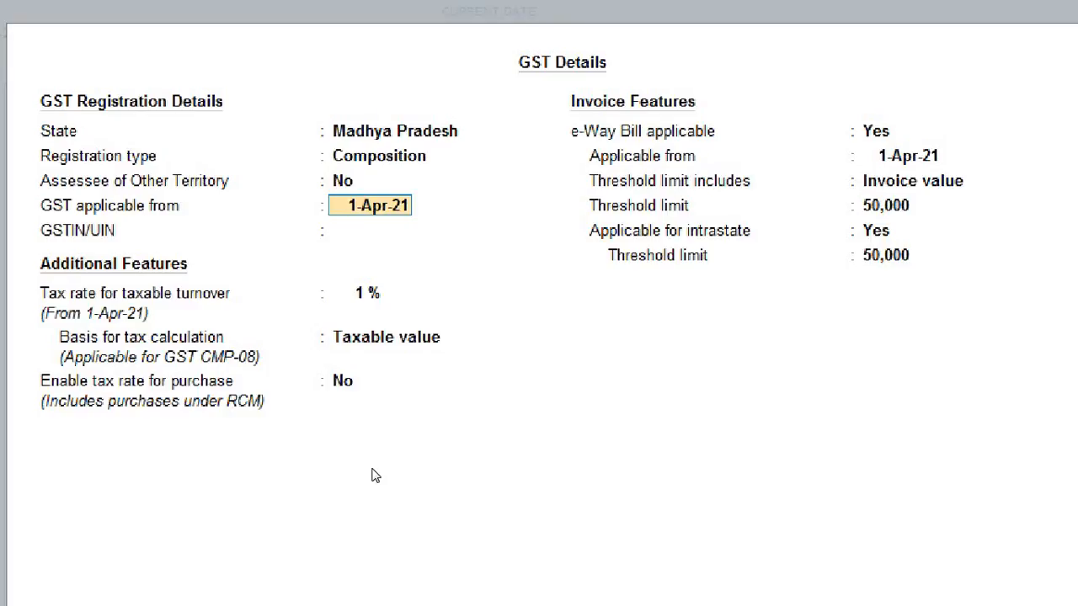
{"action": "key", "text": "Return"}
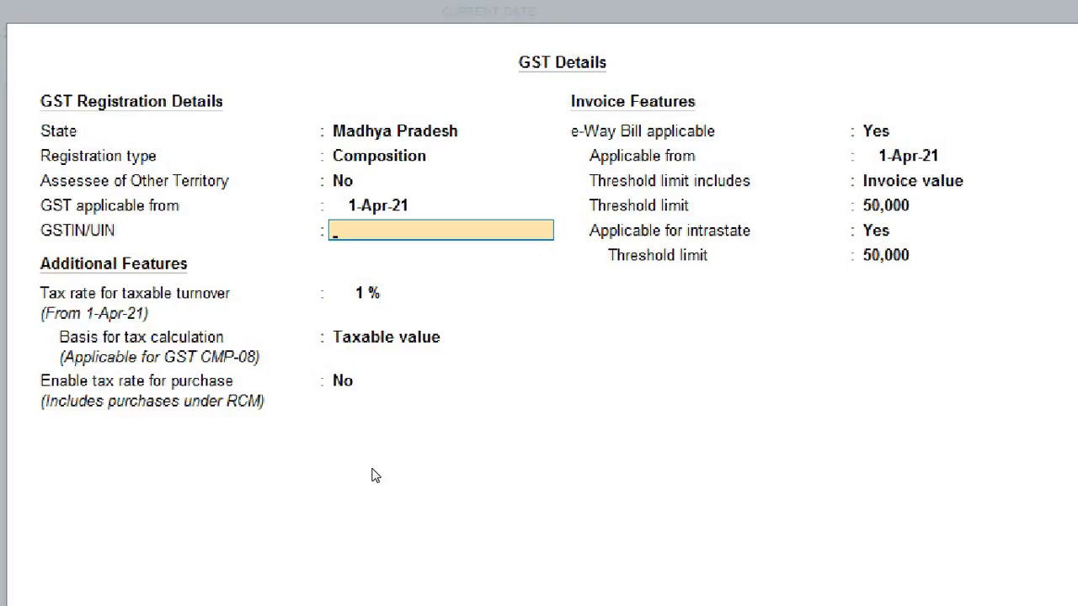
{"action": "type", "text": "23JUHYG"}
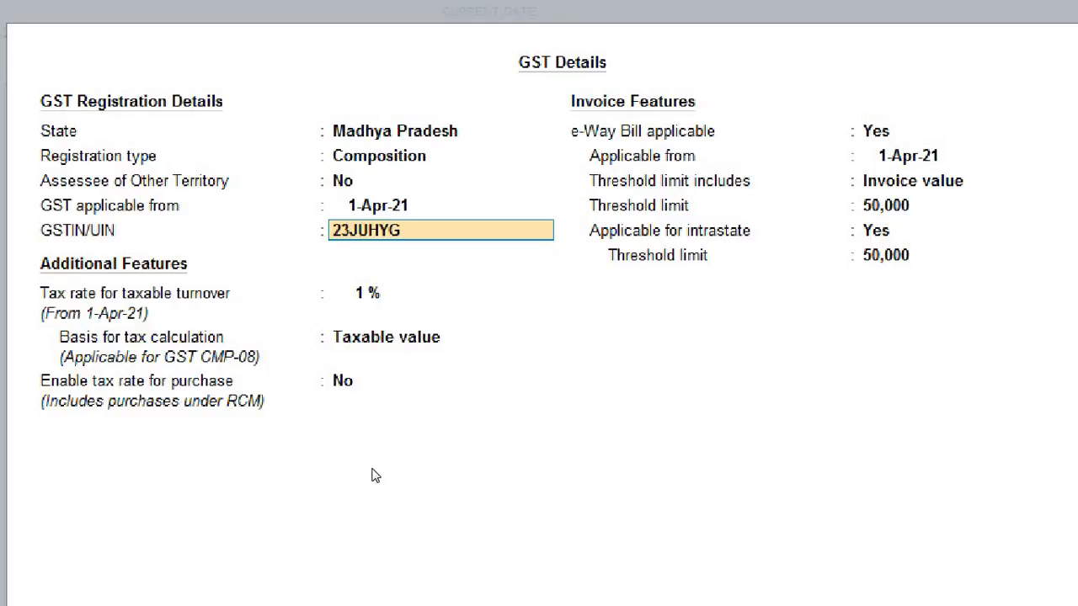
{"action": "type", "text": "1254L1Z7"}
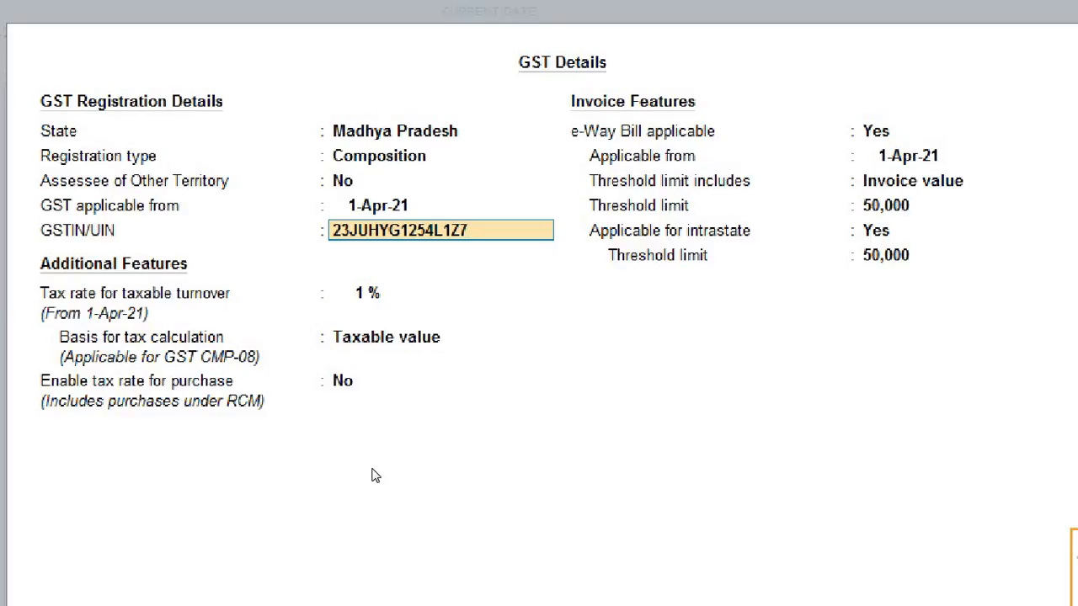
{"action": "key", "text": "Return"}
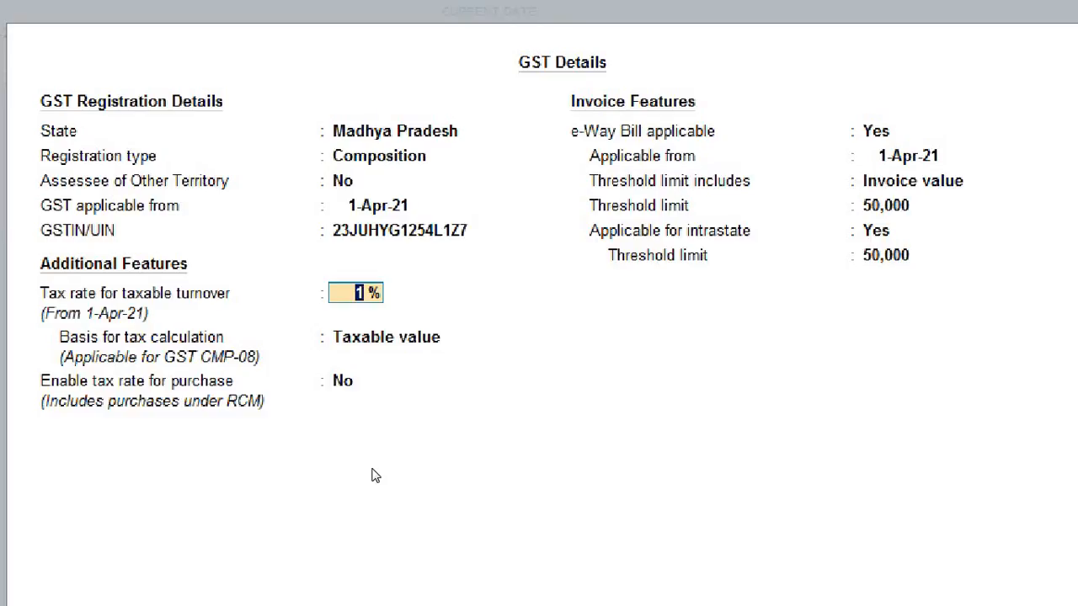
{"action": "key", "text": "Return"}
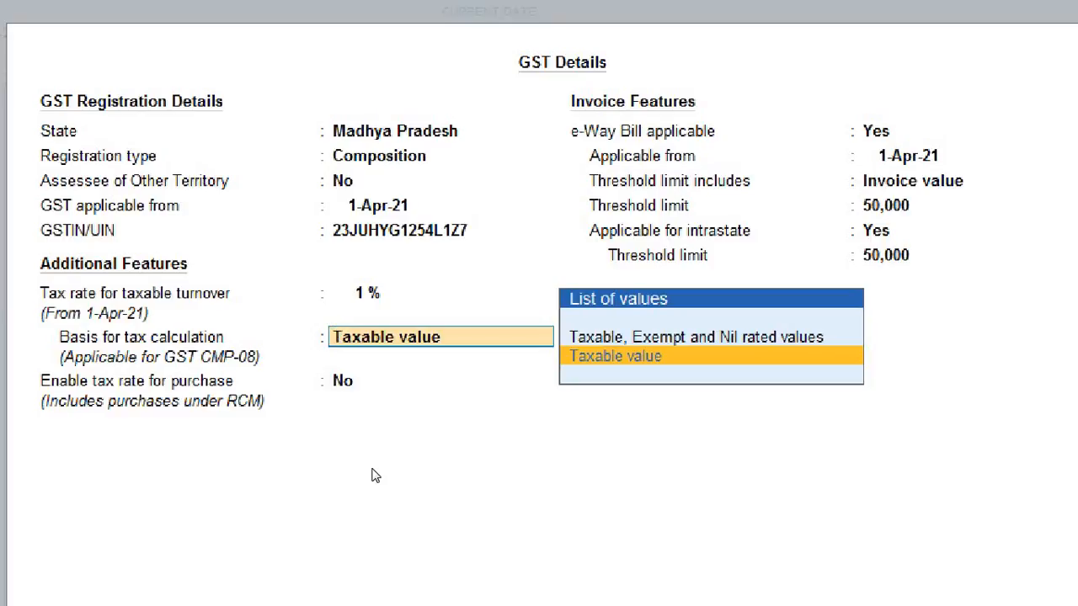
- Keep Taxable value as the basis for tax calculation and enable the tax rate for purchase
{"action": "key", "text": "Up"}
{"action": "key", "text": "Down"}
{"action": "key", "text": "Up"}
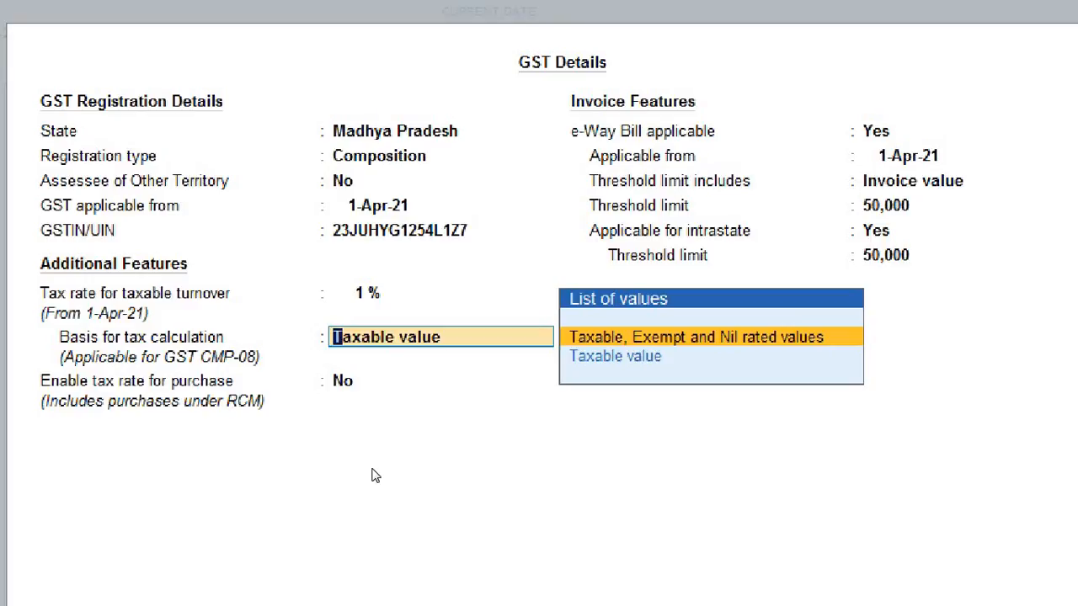
{"action": "key", "text": "Down"}
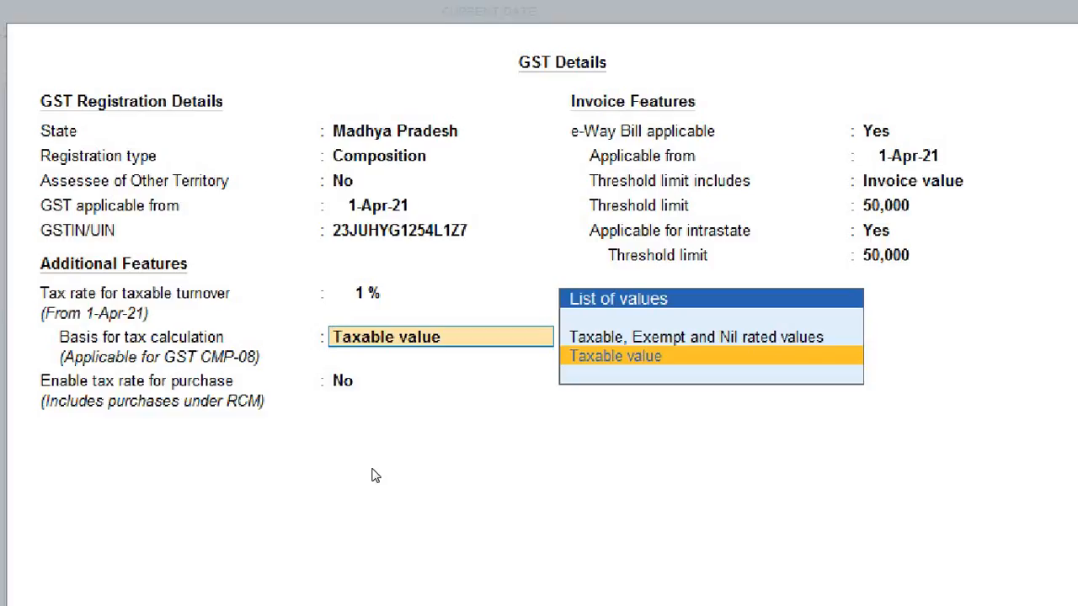
{"action": "key", "text": "Return"}
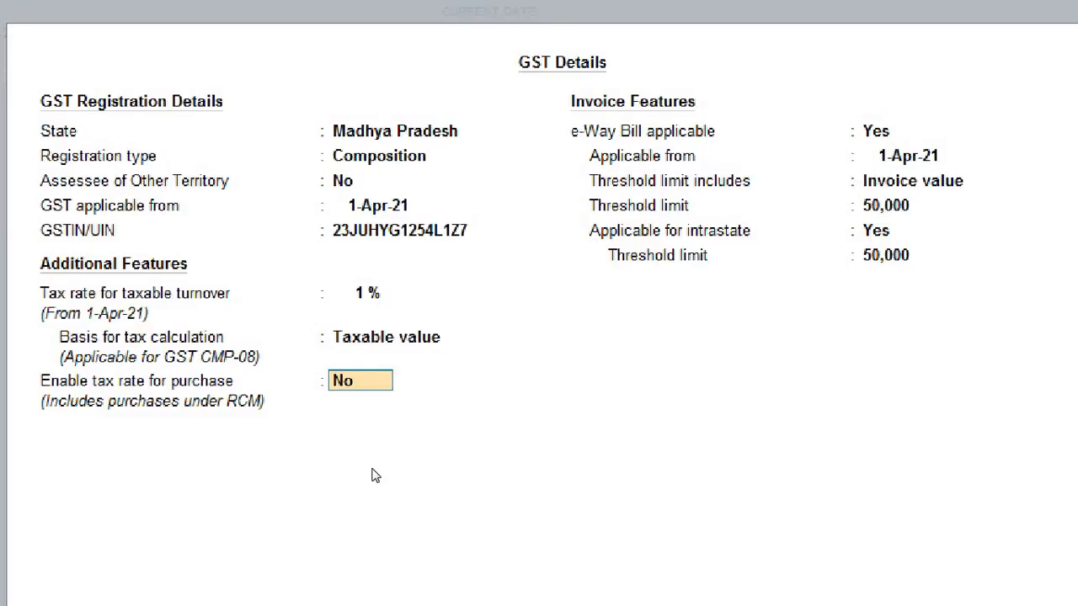
{"action": "type", "text": "yes"}
{"action": "key", "text": "Return"}
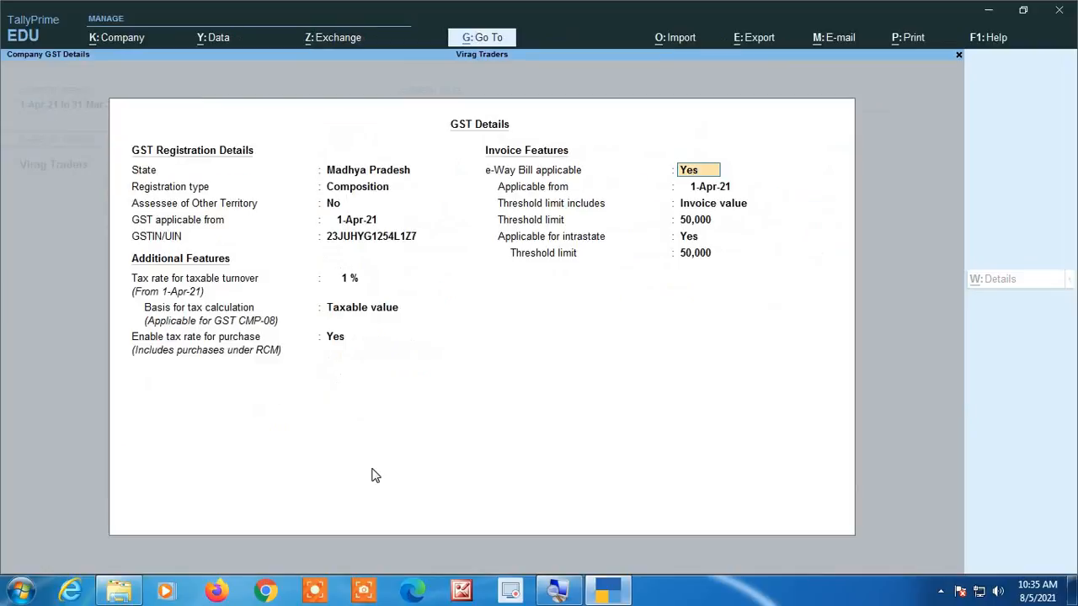
- Accept the e-Way Bill settings with invoice value as the basis and 50,000 threshold limits, and save the GST details
{"action": "key", "text": "Return"}
{"action": "key", "text": "Return"}
{"action": "key", "text": "Return"}
{"action": "key", "text": "Return"}
{"action": "key", "text": "Return"}
{"action": "key", "text": "Return"}
{"action": "key", "text": "Return"}
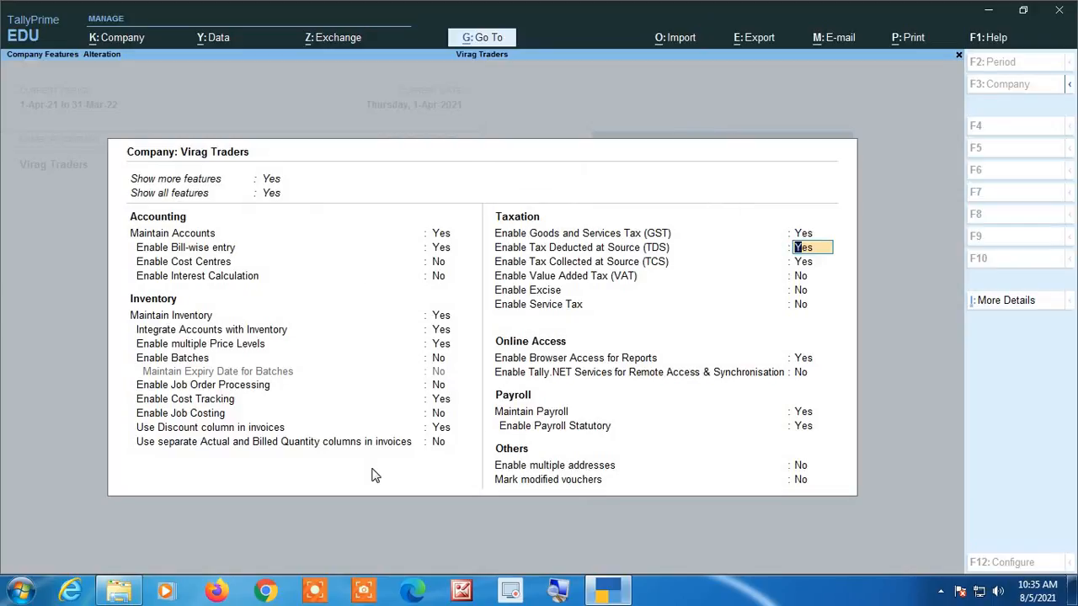
- Disable Tax Deducted at Source (TDS) and Tax Collected at Source (TCS) in the company features
{"action": "type", "text": "n"}
{"action": "key", "text": "Return"}
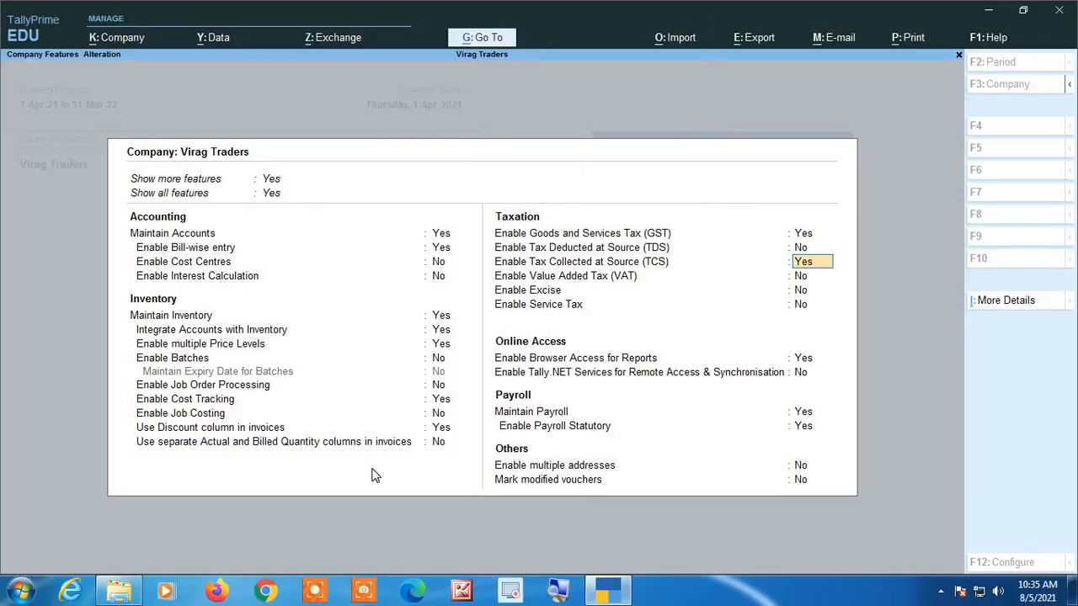
{"action": "type", "text": "n"}
{"action": "key", "text": "Return"}
- Keep the remaining company features, accept the payroll statutory details left blank, and save the features
{"action": "key", "text": "Return"}
{"action": "key", "text": "Return"}
{"action": "key", "text": "Return"}
{"action": "key", "text": "Return"}
{"action": "key", "text": "Return"}
{"action": "key", "text": "Return"}
{"action": "key", "text": "Return"}
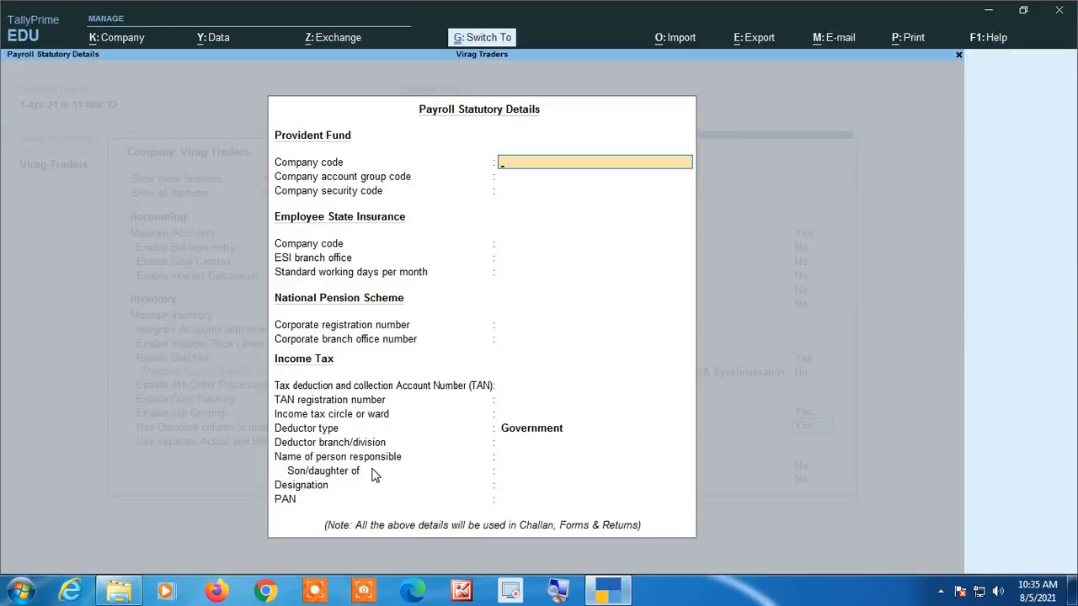
{"action": "key", "text": "ctrl+a"}
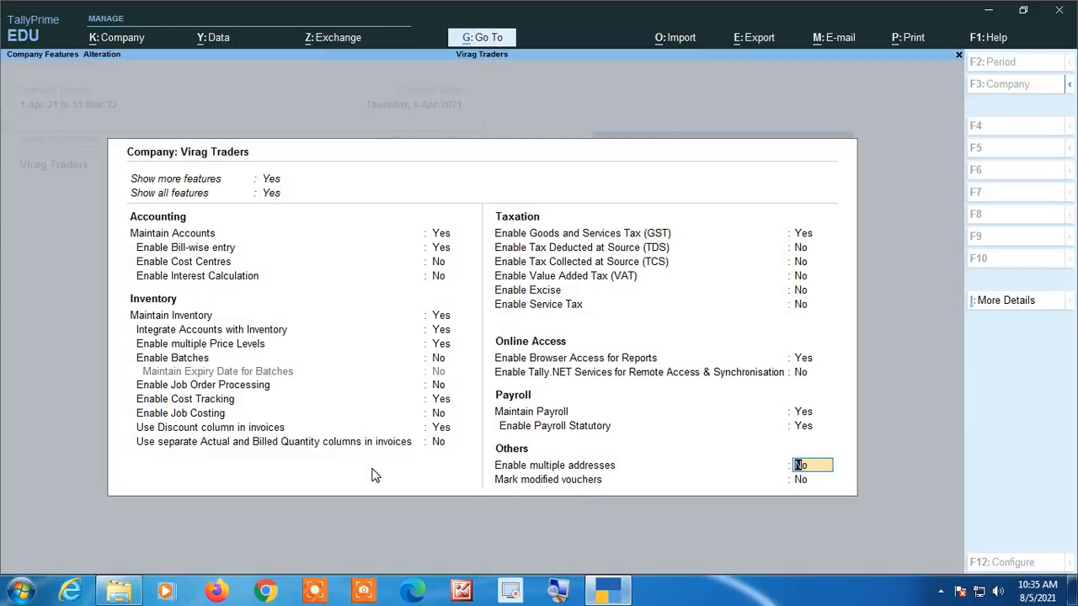
{"action": "key", "text": "Return"}
{"action": "key", "text": "Return"}
{"action": "key", "text": "Return"}
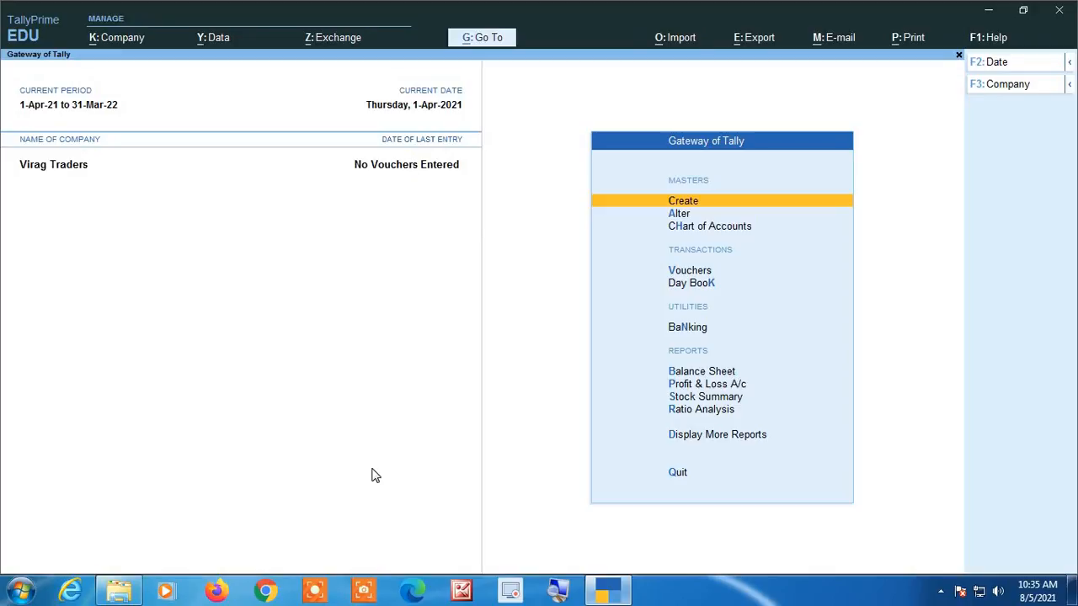
- Start a new ledger master named Purchase and place it under Purchase Accounts
{"action": "key", "text": "Return"}
{"action": "key", "text": "Down"}
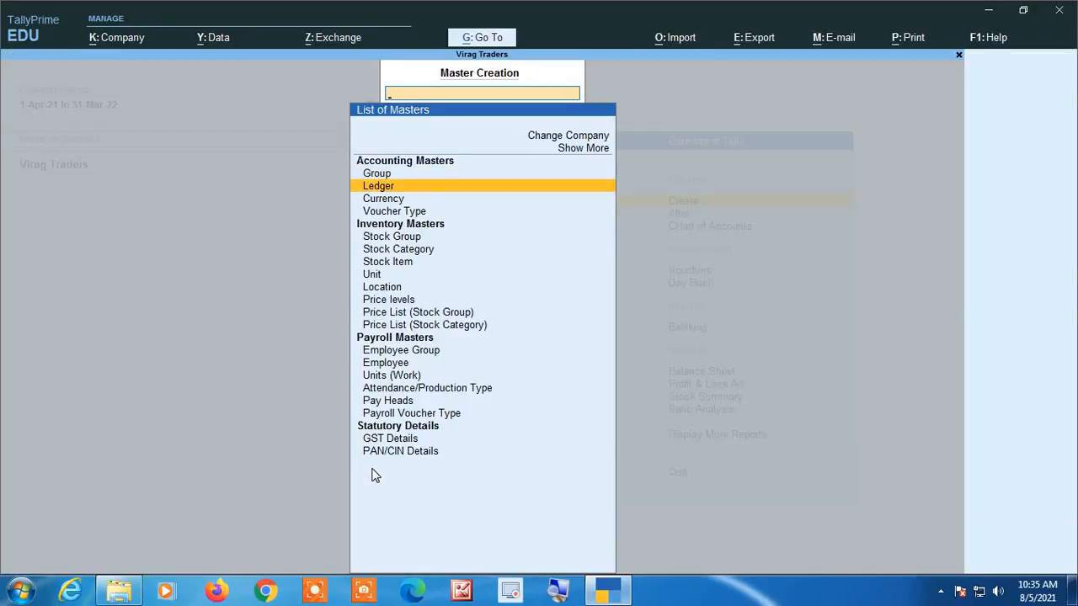
{"action": "key", "text": "Return"}
{"action": "type", "text": "Purch"}
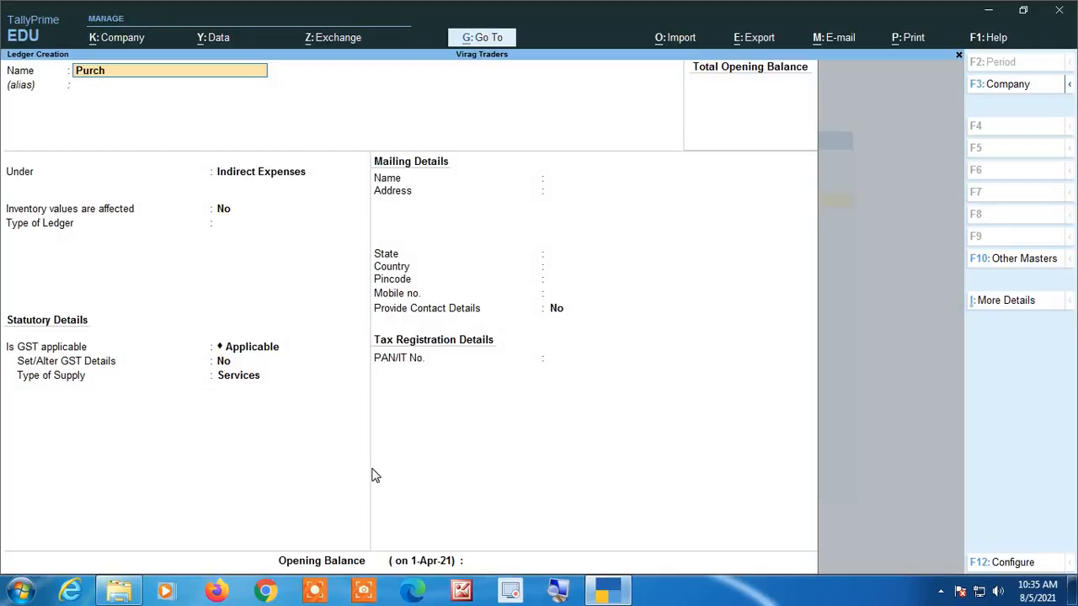
{"action": "type", "text": "ase"}
{"action": "key", "text": "Return"}
{"action": "key", "text": "Return"}
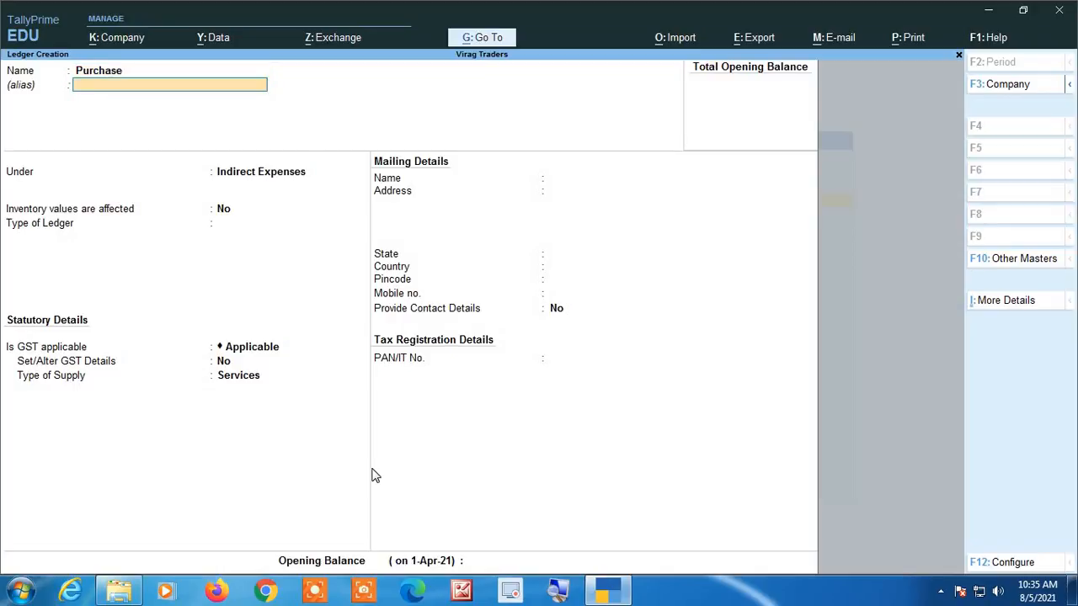
{"action": "type", "text": "Pu"}
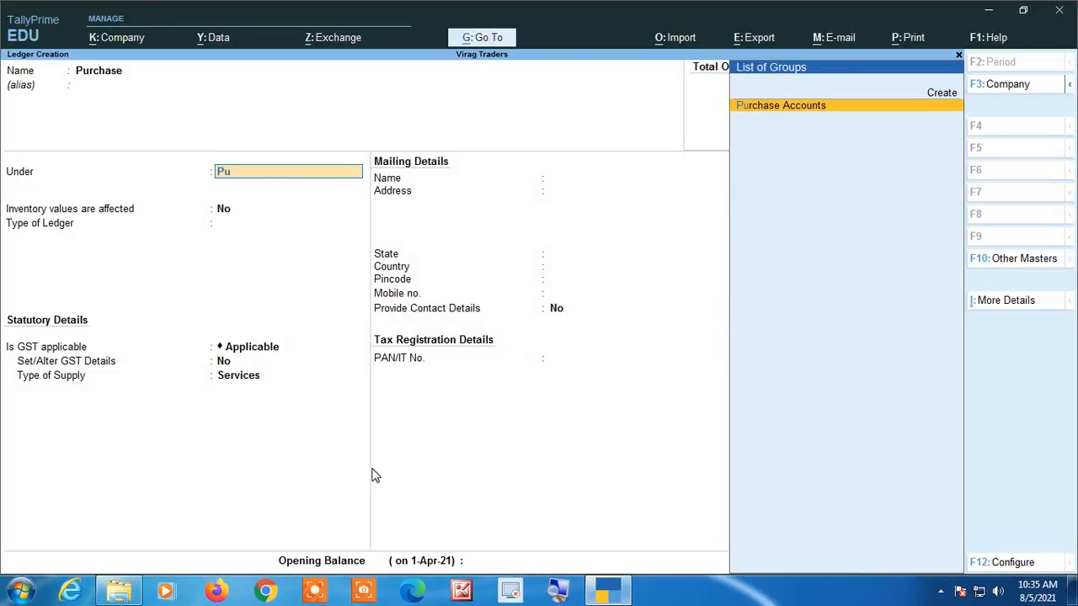
{"action": "key", "text": "Return"}
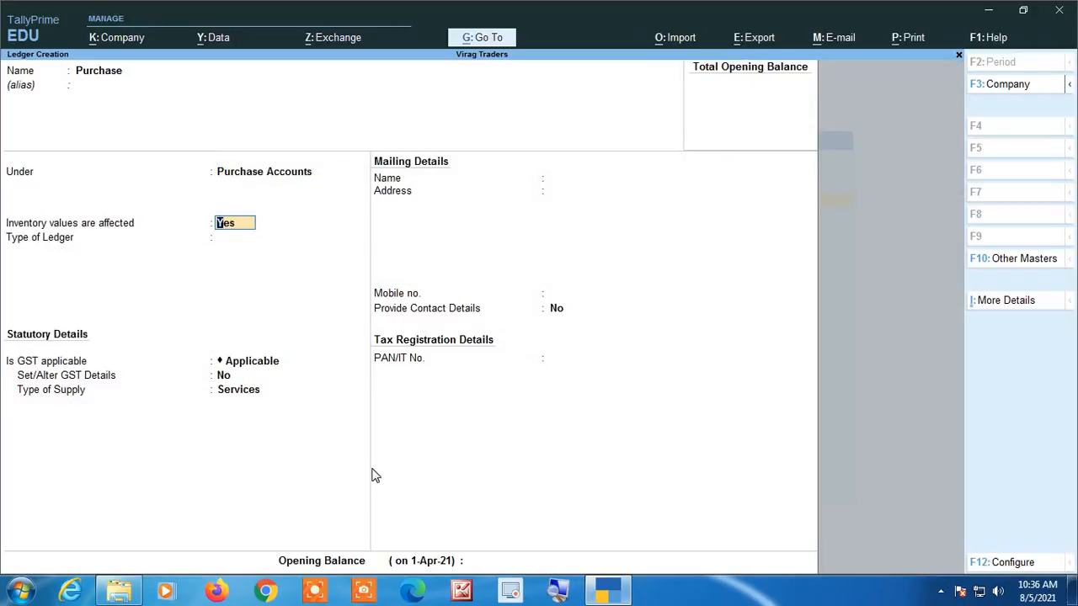
- Keep GST applicable for the Purchase ledger, set its type of supply to Goods, and save it
{"action": "key", "text": "Return"}
{"action": "key", "text": "Return"}
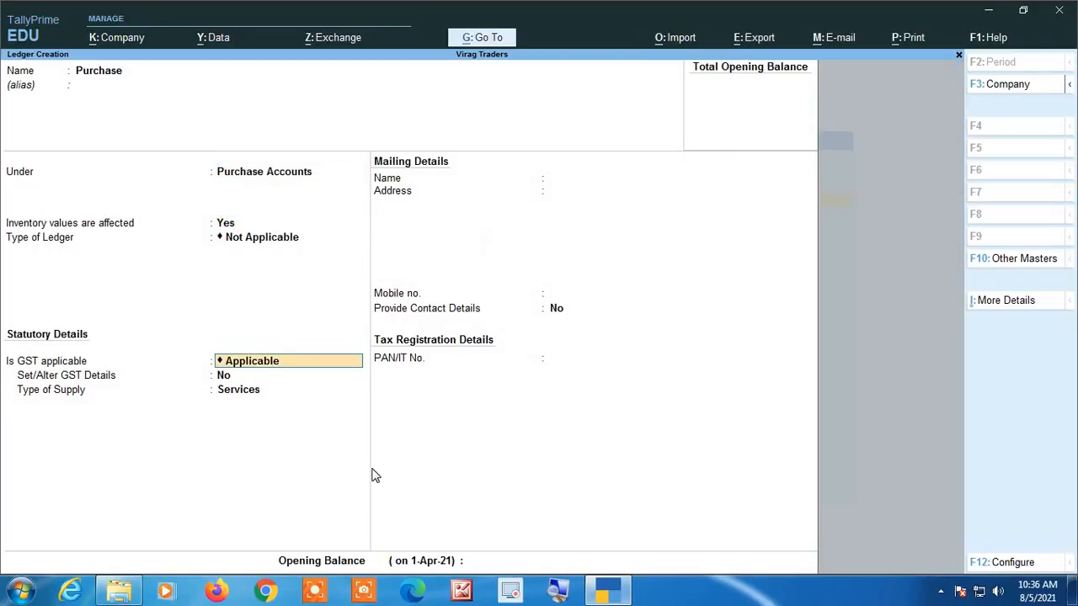
{"action": "key", "text": "Return"}
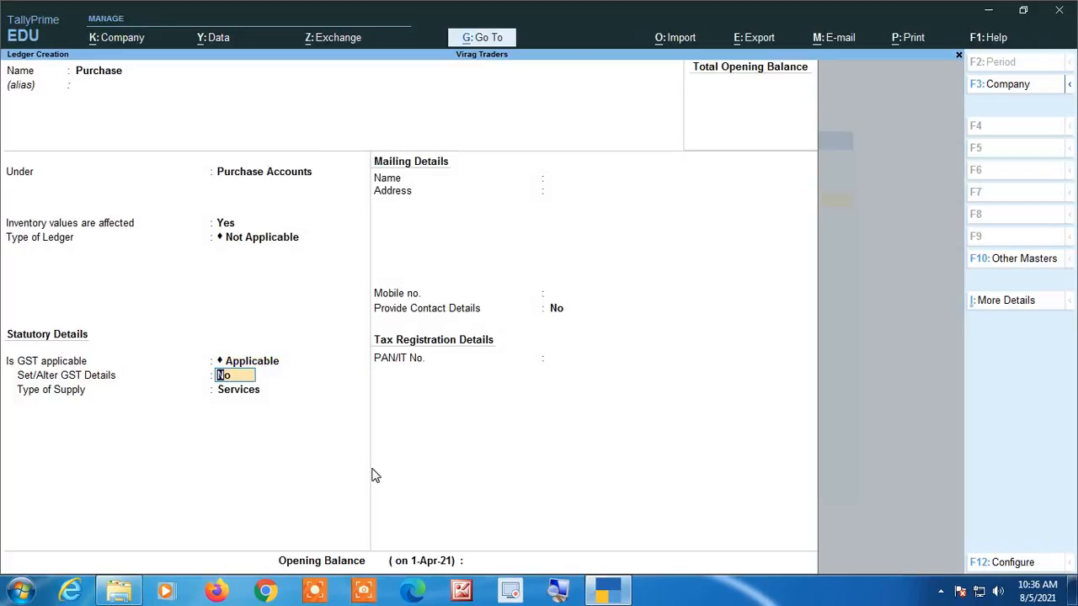
{"action": "key", "text": "Return"}
{"action": "key", "text": "Up"}
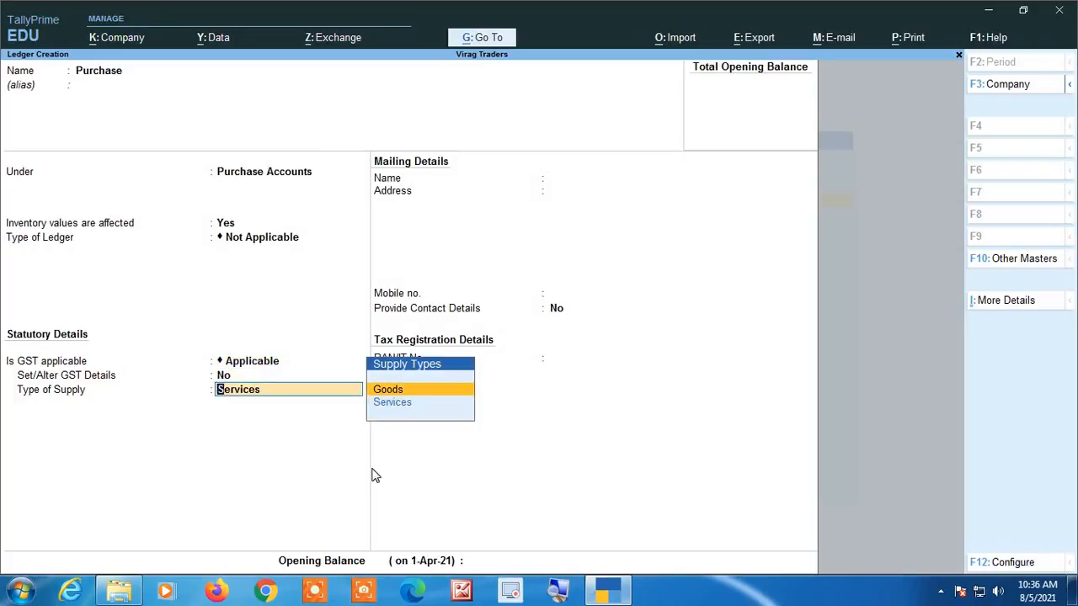
{"action": "key", "text": "Return"}
{"action": "key", "text": "Return"}
{"action": "key", "text": "Return"}
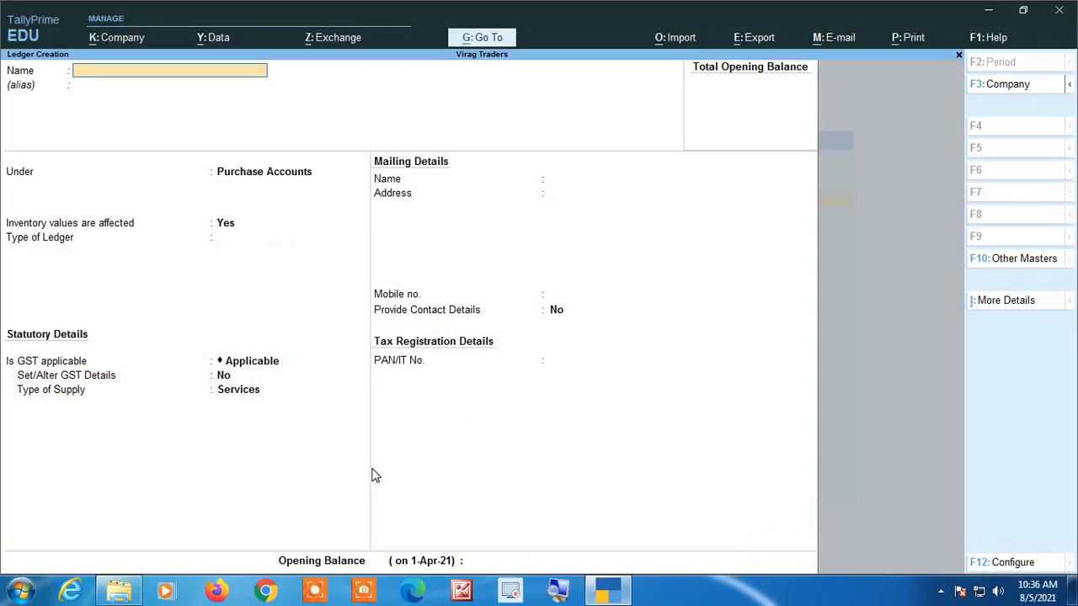
- Name the next ledger Sales and place it under Sales Accounts
{"action": "type", "text": "Sales"}
{"action": "key", "text": "Return"}
{"action": "key", "text": "Return"}
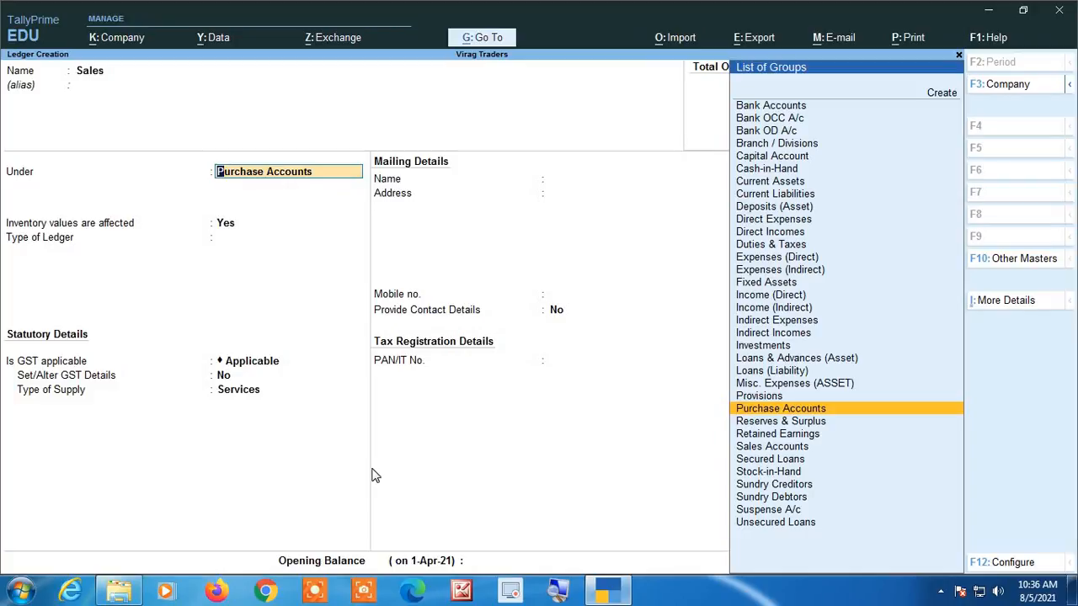
{"action": "type", "text": "Sales"}
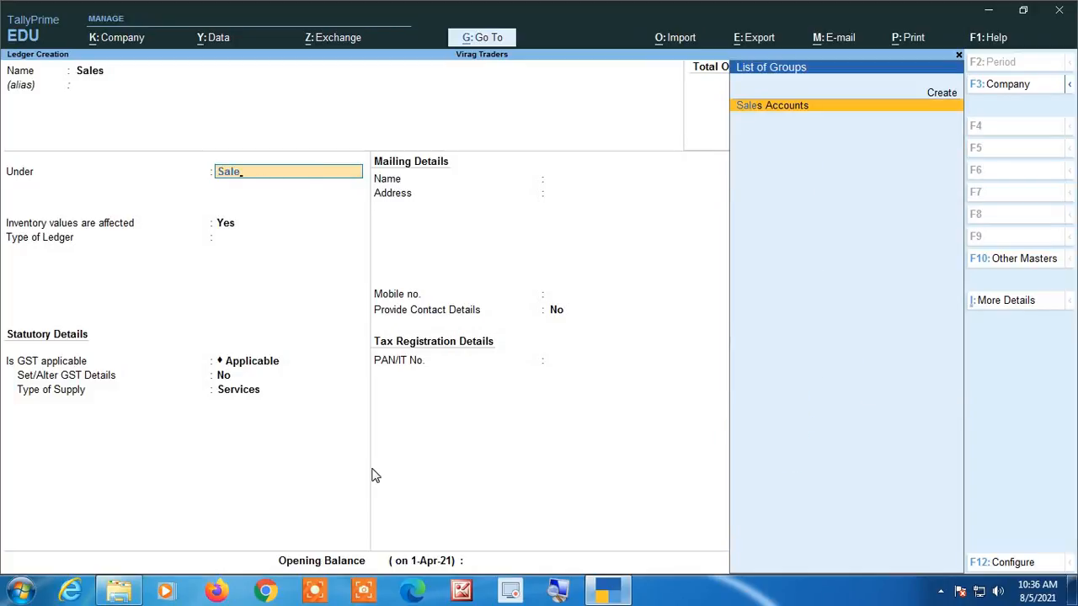
{"action": "key", "text": "Return"}
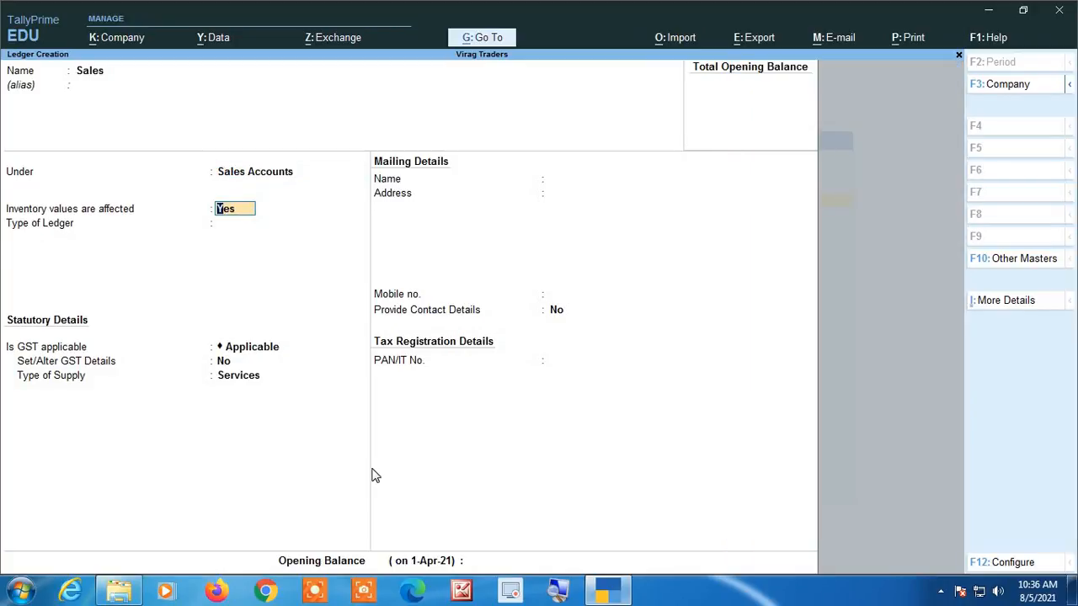
- Keep GST applicable for the Sales ledger, set its type of supply to Goods, and save it
{"action": "key", "text": "Return"}
{"action": "key", "text": "Return"}
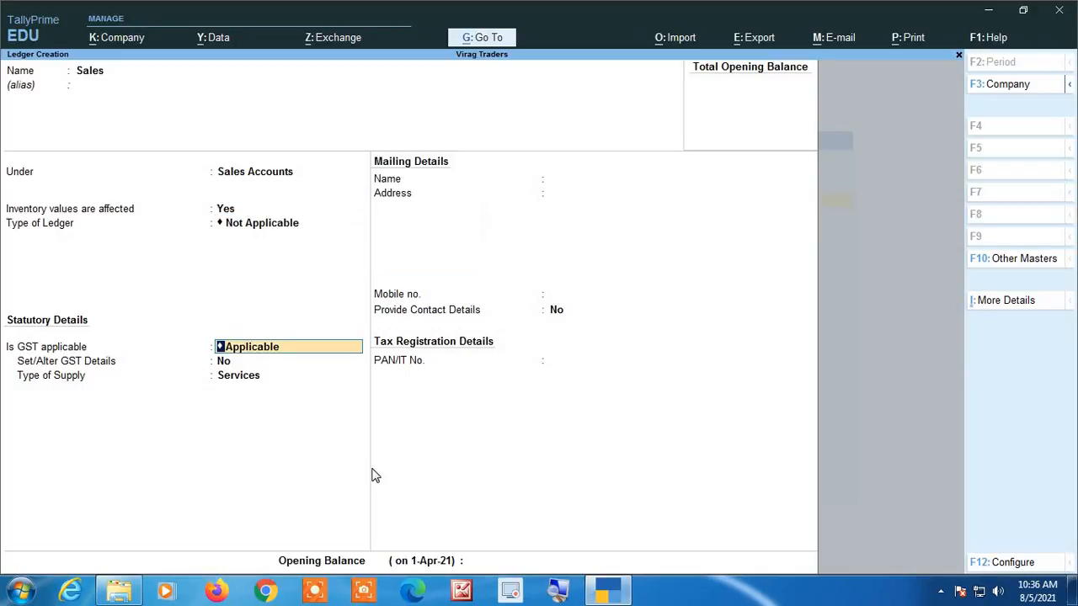
{"action": "key", "text": "Return"}
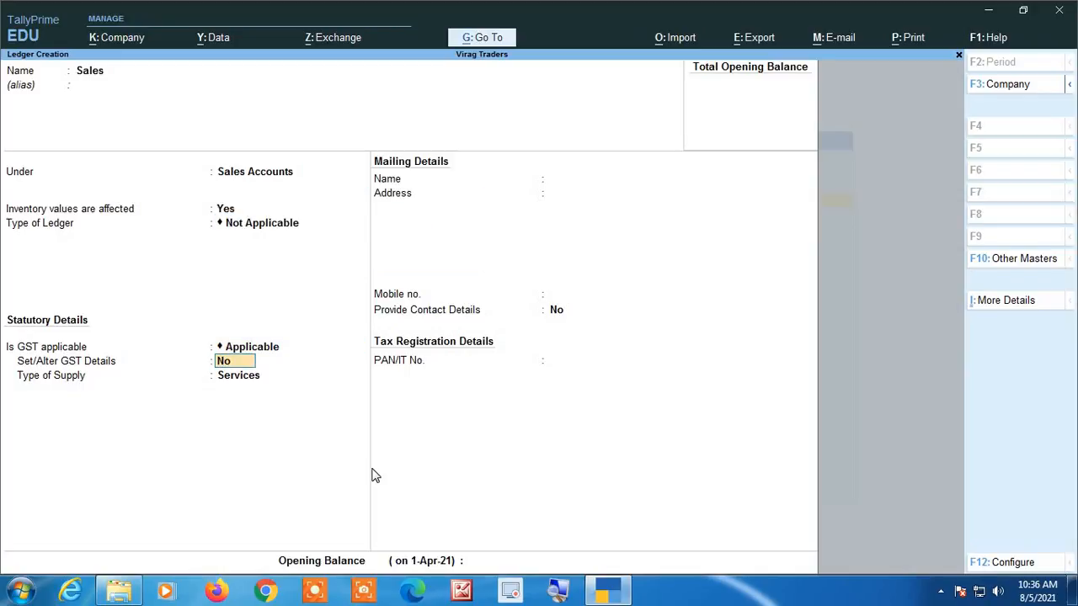
{"action": "key", "text": "Return"}
{"action": "key", "text": "Up"}
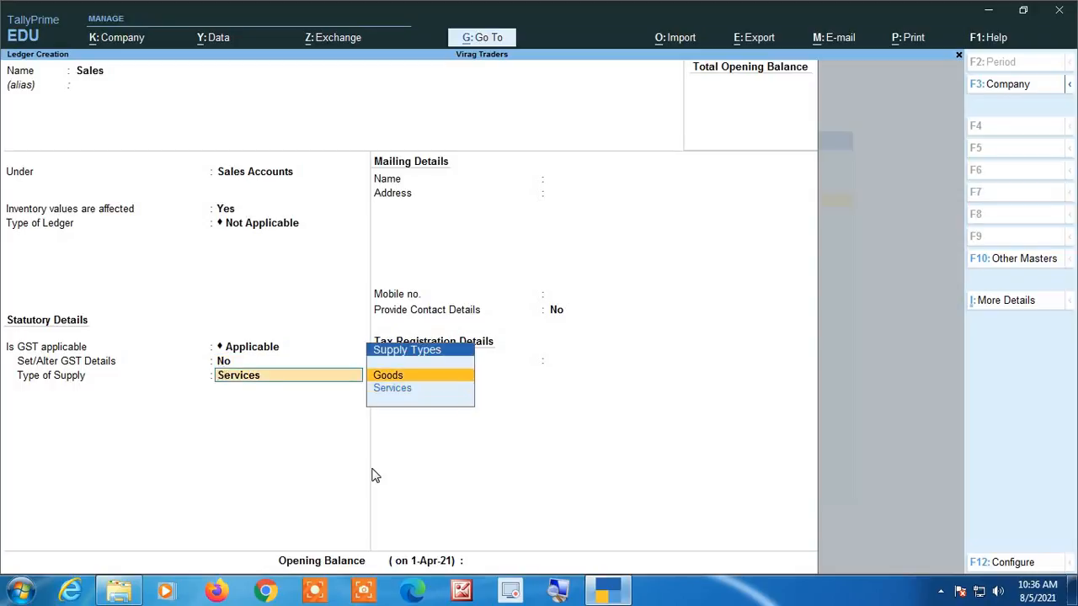
{"action": "key", "text": "Return"}
{"action": "key", "text": "Return"}
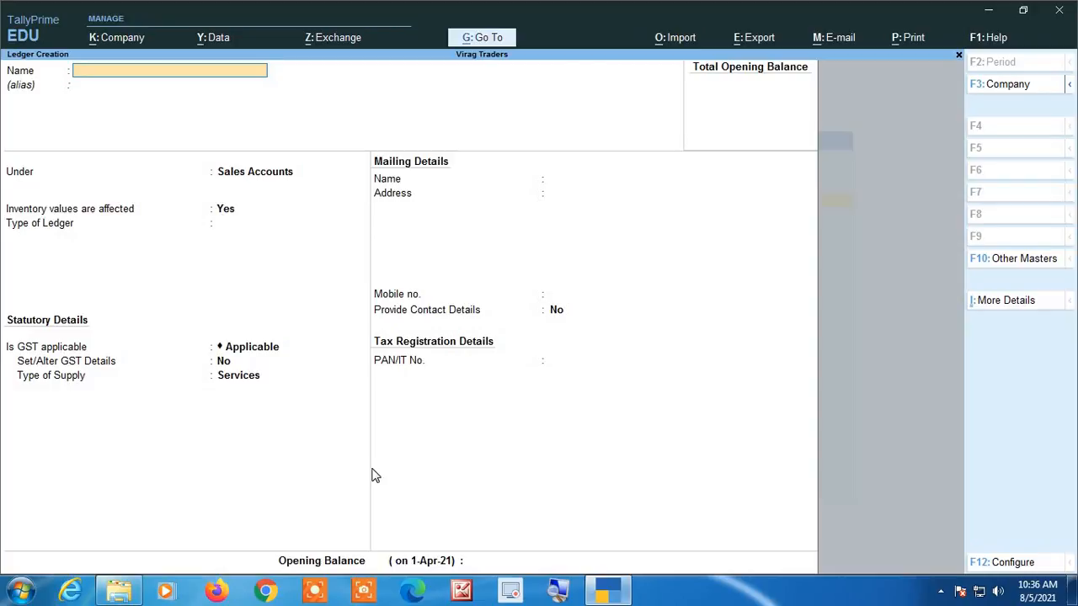
- Name the next ledger Cgst and place it under Indirect Expenses
{"action": "type", "text": "Cgst"}
{"action": "key", "text": "Return"}
{"action": "key", "text": "Return"}
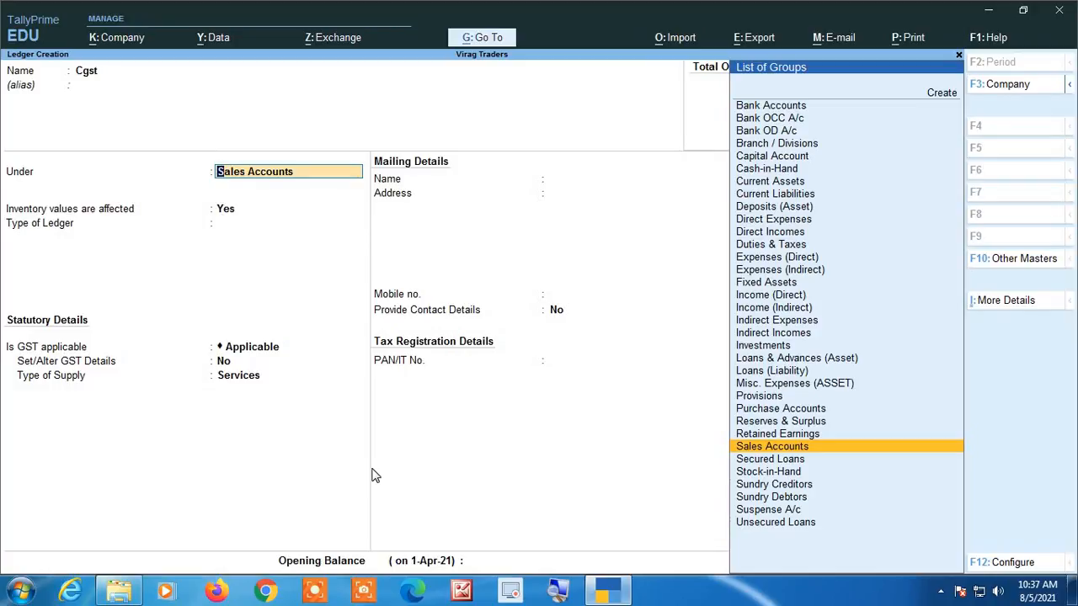
{"action": "type", "text": "in"}
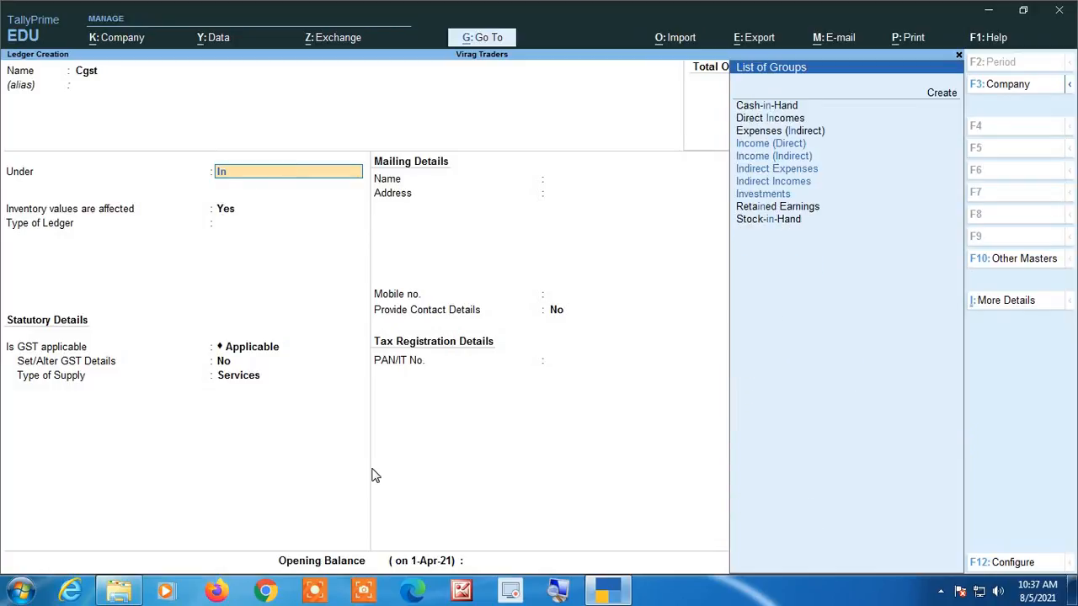
{"action": "key", "text": "Down"}
{"action": "key", "text": "Down"}
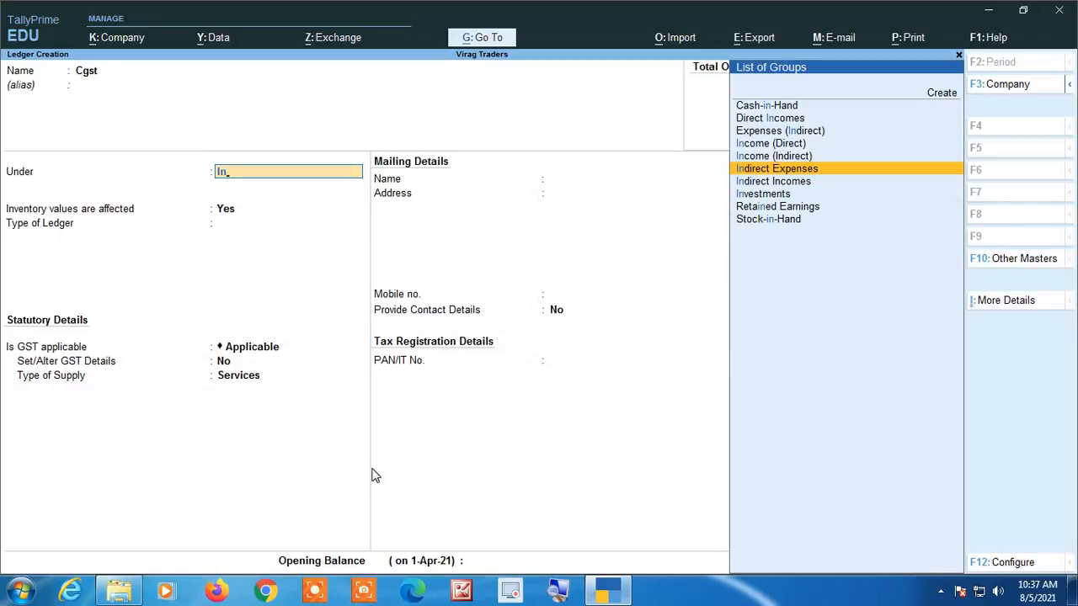
{"action": "key", "text": "Return"}
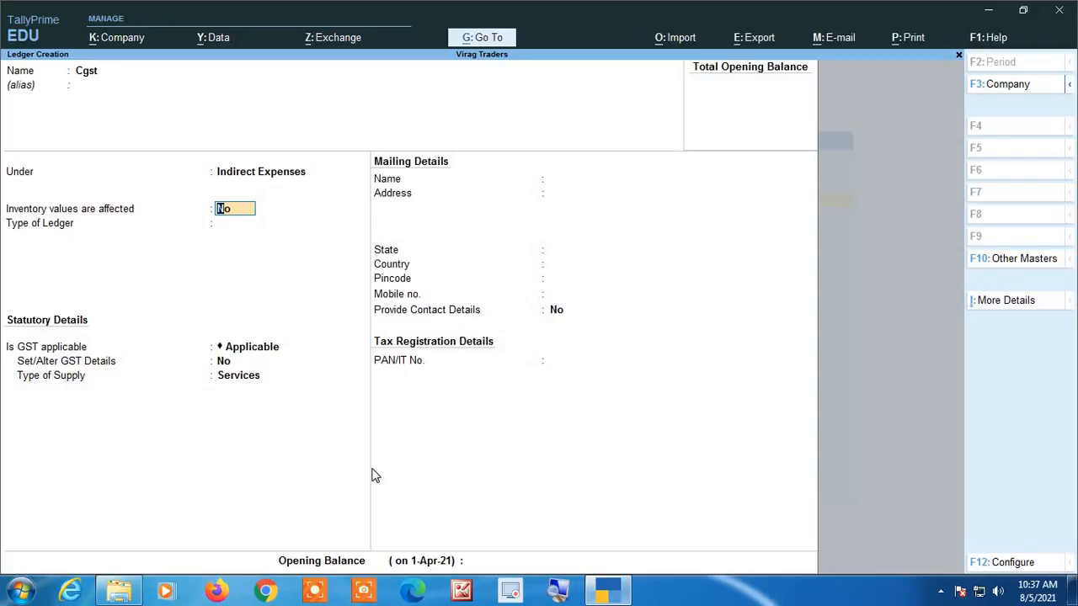
- Set the Cgst ledger's type to Central Tax and turn off appropriating tax values in the purchase invoice
{"action": "key", "text": "Return"}
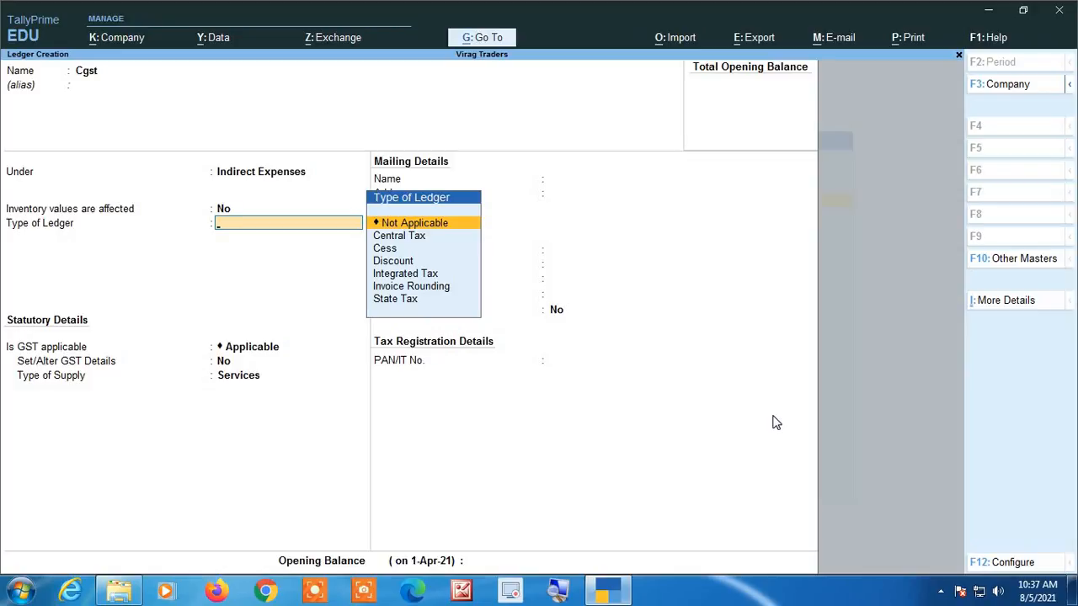
{"action": "key", "text": "Down"}
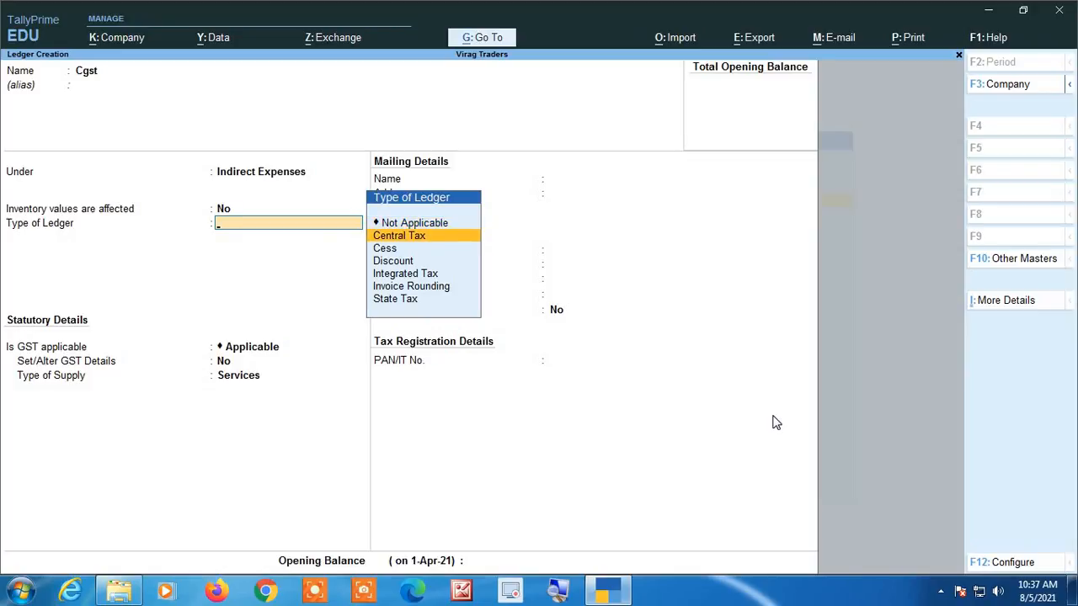
{"action": "key", "text": "Return"}
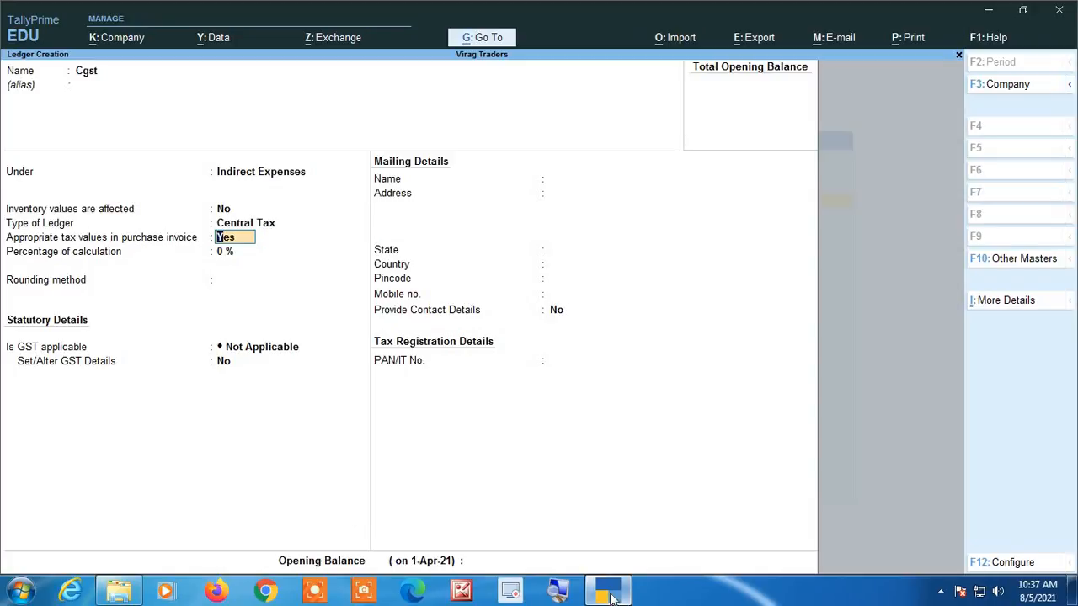
{"action": "left_click", "coordinate": [560, 592]}
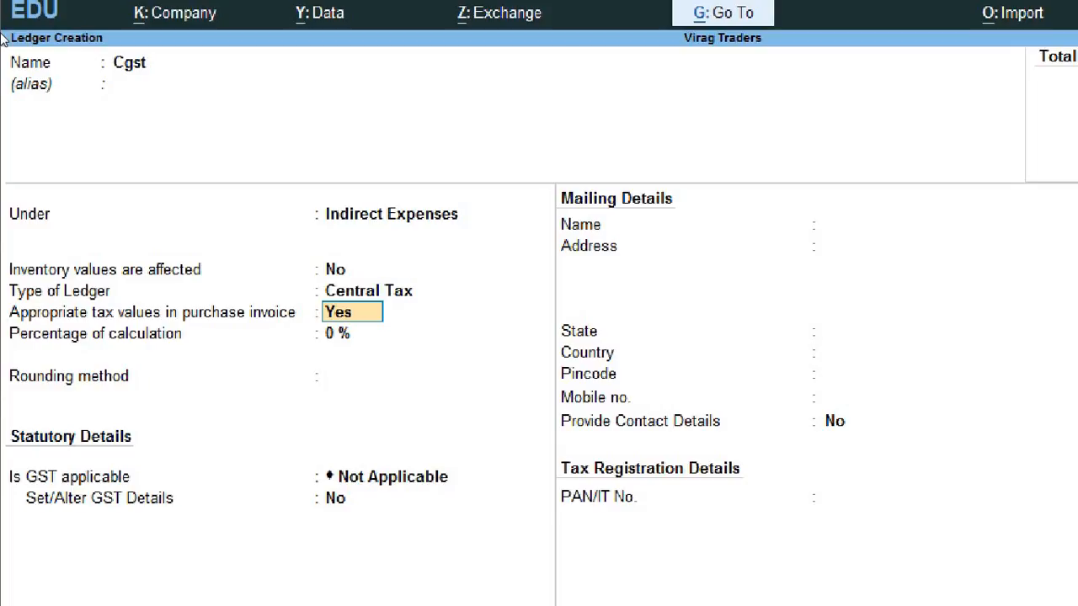
{"action": "type", "text": "no"}
{"action": "key", "text": "Return"}
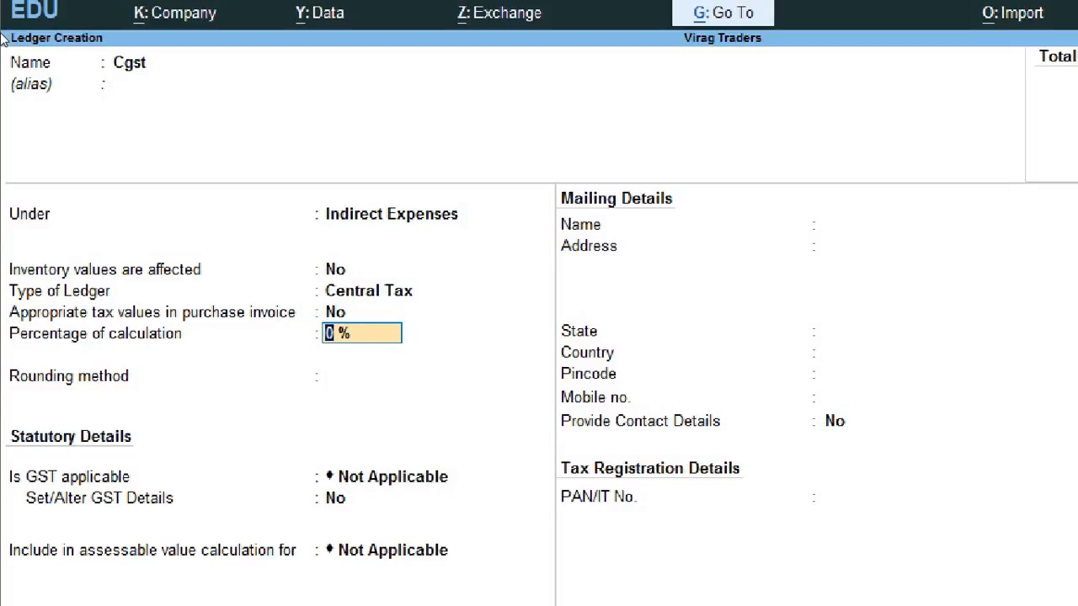
- Keep the Cgst ledger's percentage of calculation at 0 % and its rounding method and assessable value inclusion as Not Applicable
{"action": "key", "text": "Return"}
{"action": "key", "text": "Return"}
{"action": "key", "text": "Return"}
{"action": "key", "text": "Return"}
{"action": "key", "text": "Return"}
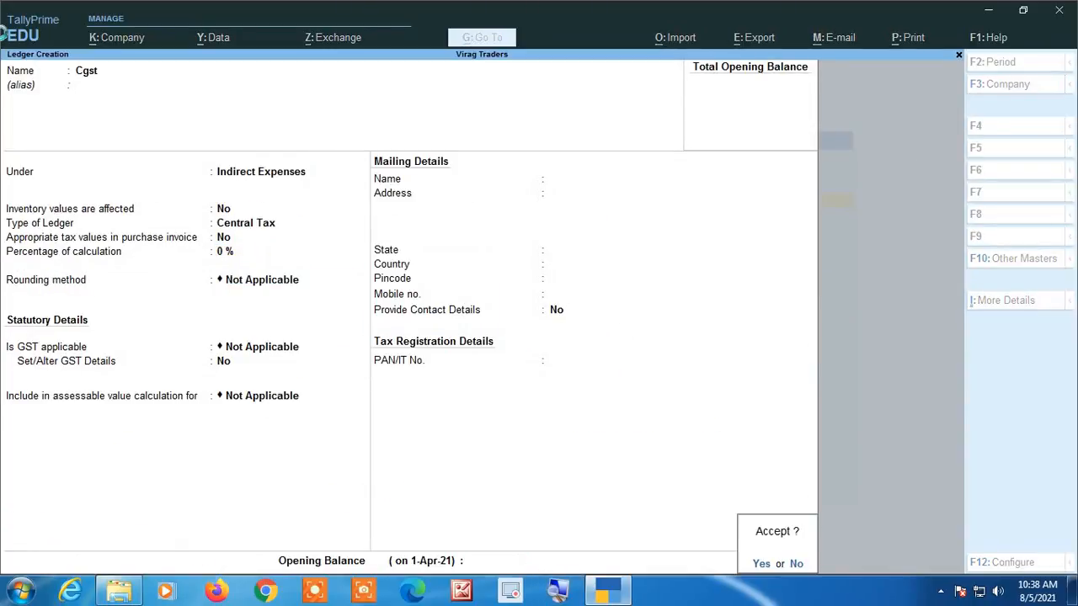
- Save the Cgst ledger and begin a new ledger named Sgst under Indirect Expenses
{"action": "type", "text": "ySgst"}
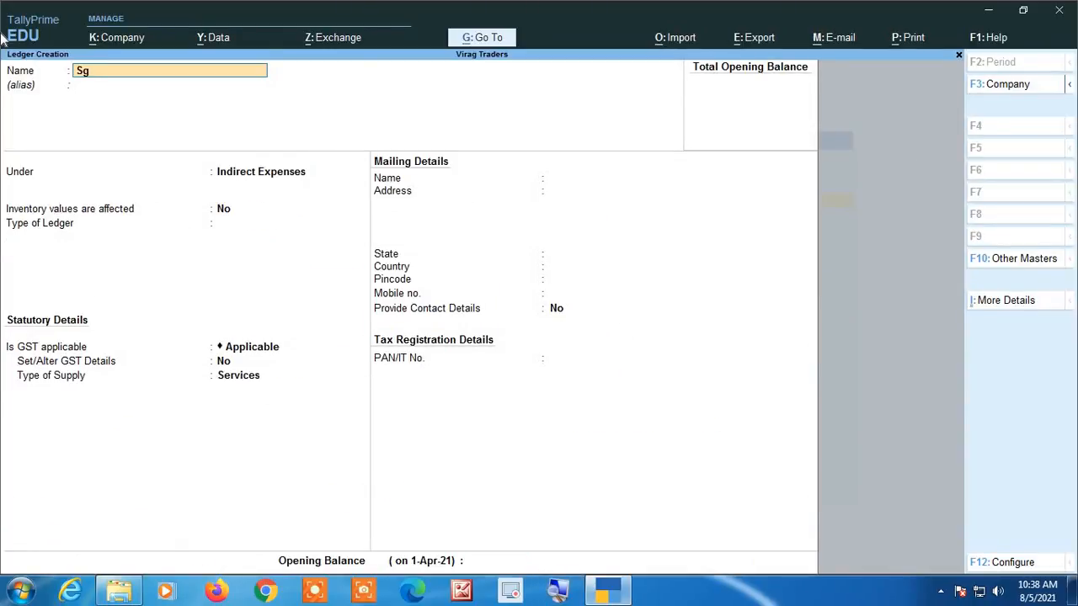
{"action": "key", "text": "Return"}
{"action": "key", "text": "Return"}
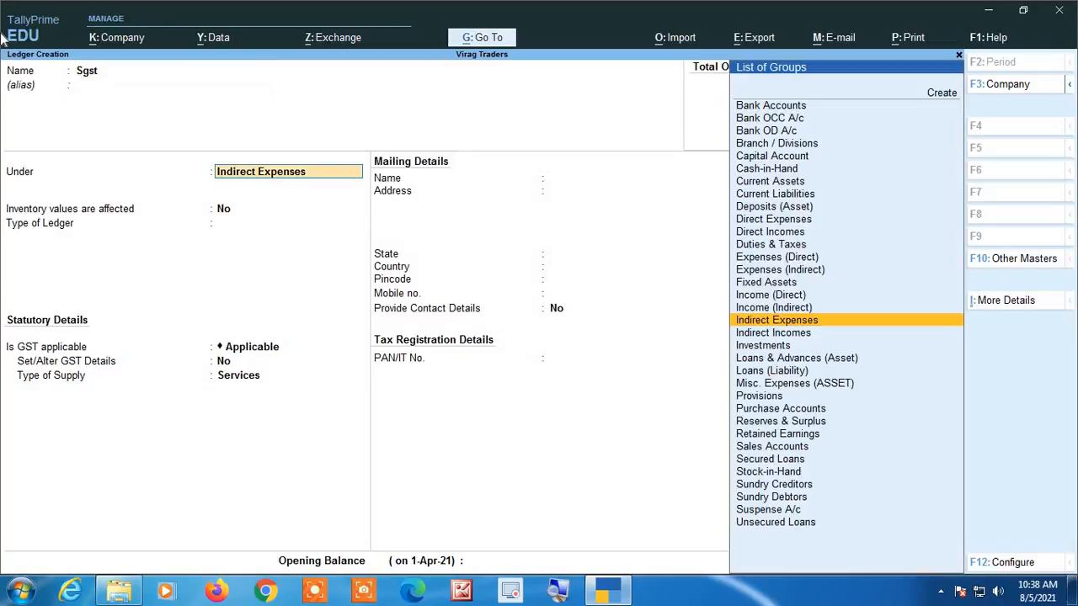
{"action": "key", "text": "Return"}
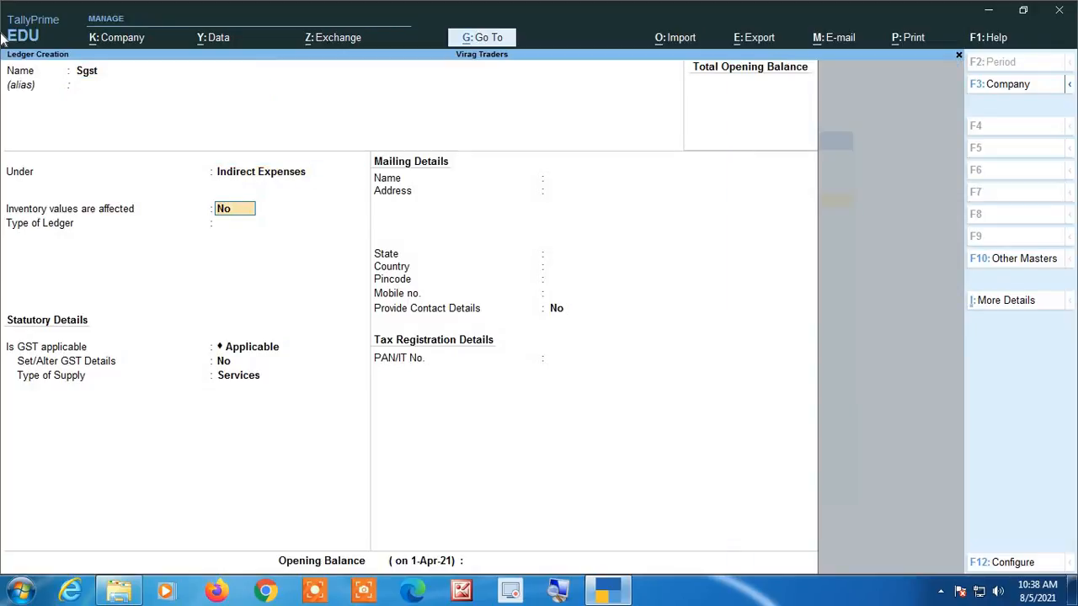
- Set the Sgst ledger's type to State Tax and turn off appropriating tax values in the purchase invoice
{"action": "key", "text": "Return"}
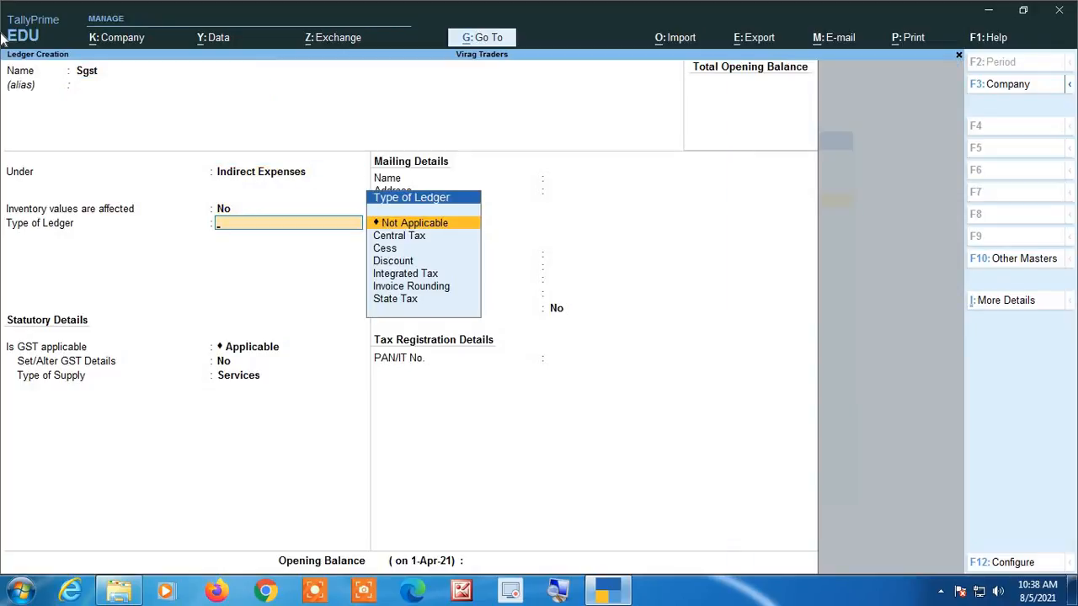
{"action": "key", "text": "Down"}
{"action": "key", "text": "Down"}
{"action": "key", "text": "Down"}
{"action": "key", "text": "Down"}
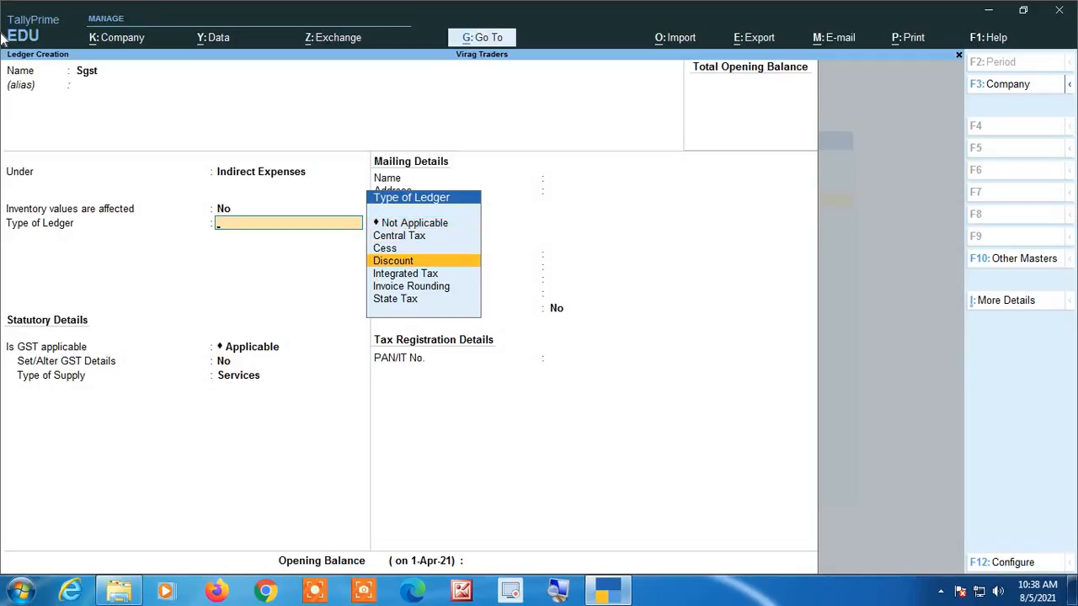
{"action": "key", "text": "Down"}
{"action": "key", "text": "Down"}
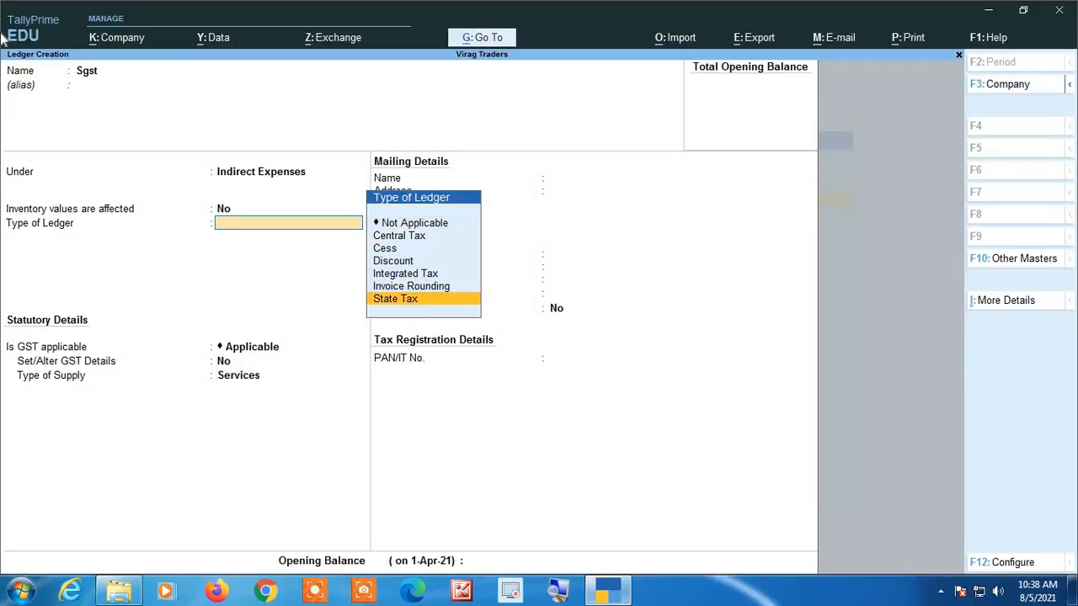
{"action": "key", "text": "Return"}
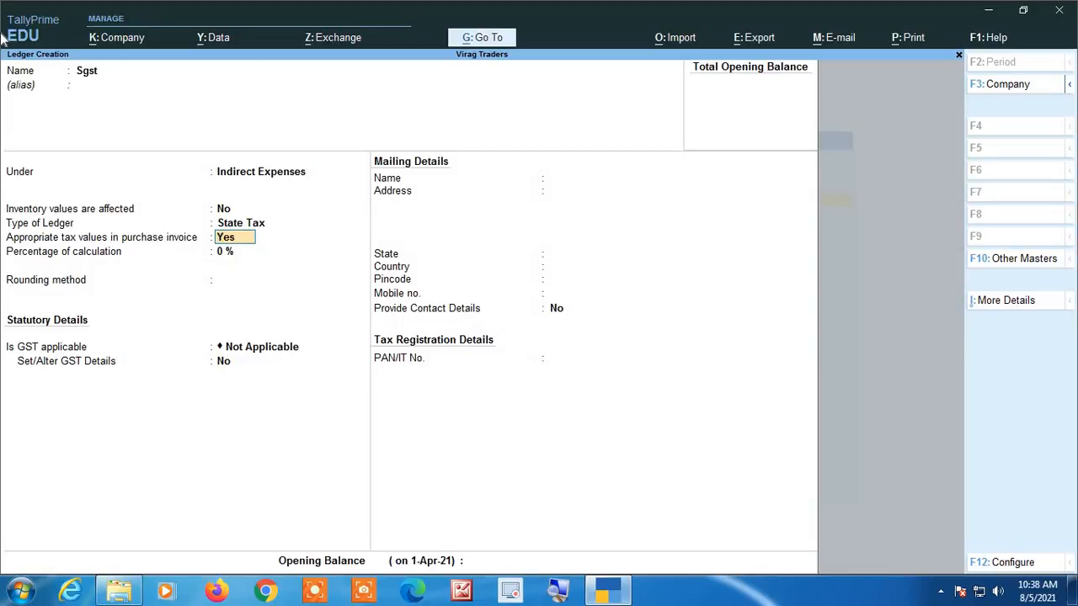
{"action": "type", "text": "n"}
{"action": "key", "text": "Return"}
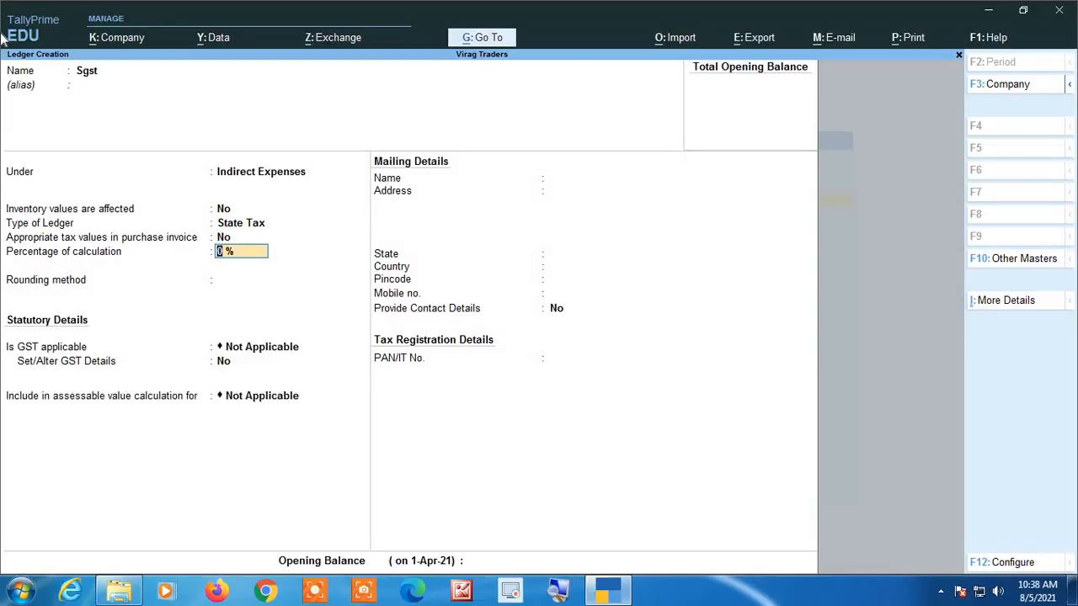
- Keep the Sgst ledger's percentage at 0 % and its remaining default settings, and save the ledger
{"action": "key", "text": "Return"}
{"action": "key", "text": "Return"}
{"action": "key", "text": "Return"}
{"action": "key", "text": "Return"}
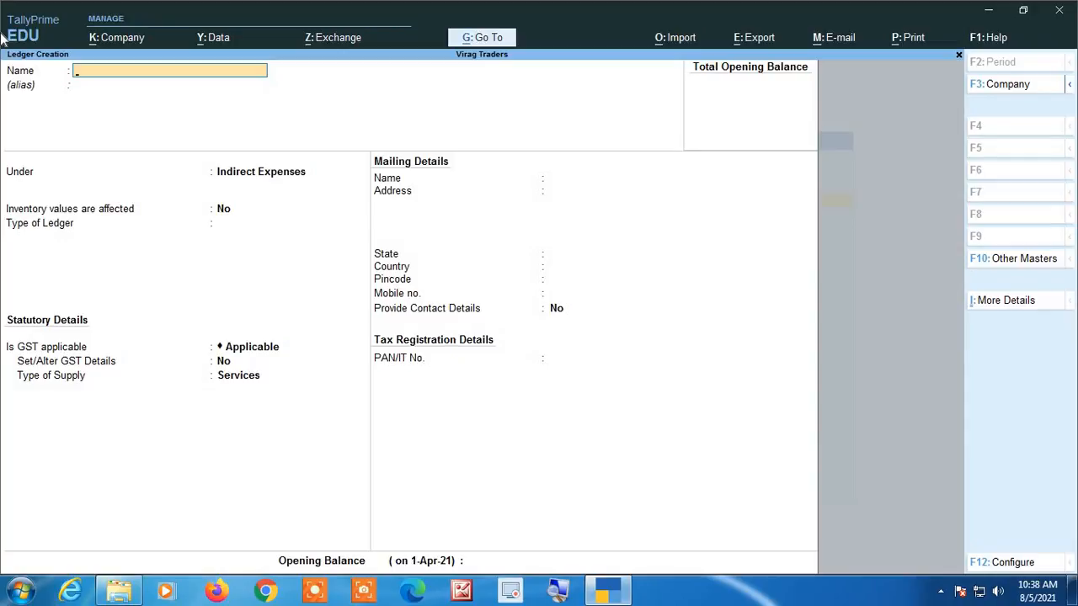
- Name the next ledger Igst and place it under Indirect Expenses
{"action": "type", "text": "Igst"}
{"action": "key", "text": "Return"}
{"action": "key", "text": "Return"}
{"action": "key", "text": "Return"}
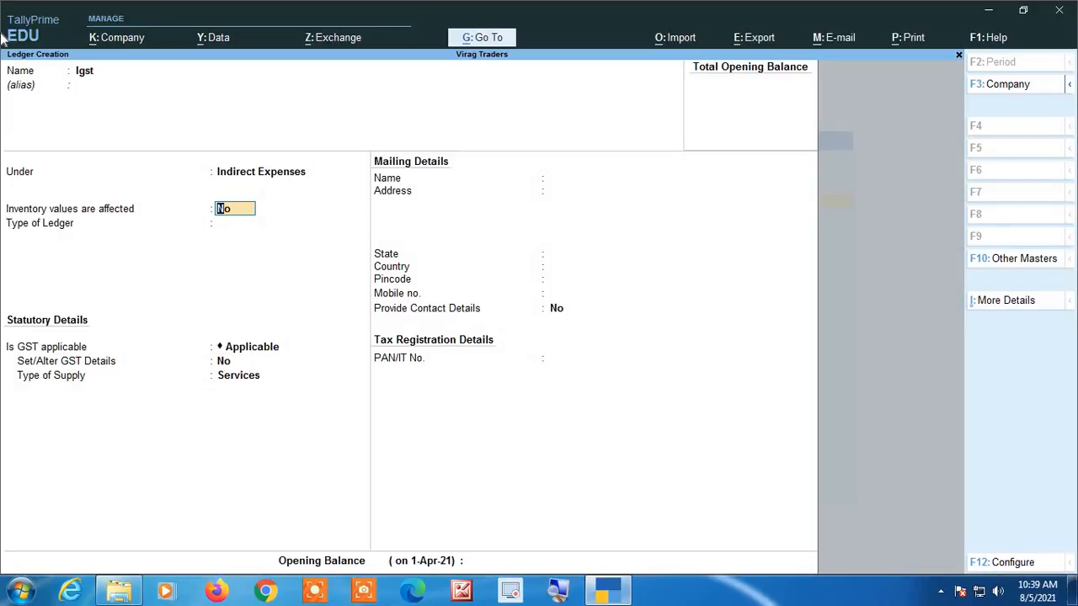
- Set the Igst ledger's type to Integrated Tax and turn off appropriating tax values in the purchase invoice
{"action": "key", "text": "Return"}
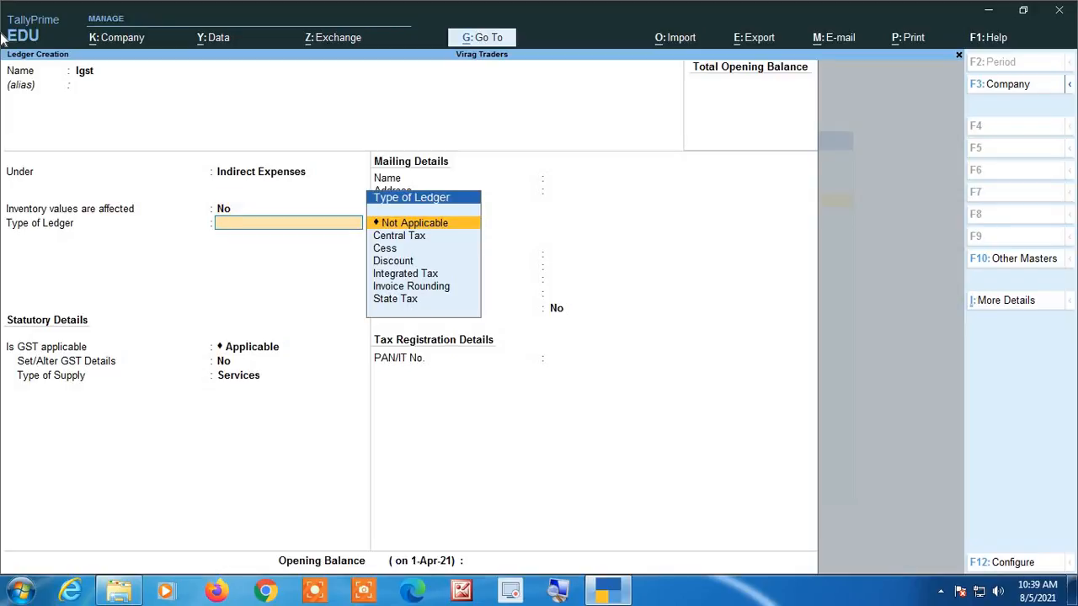
{"action": "key", "text": "Down"}
{"action": "key", "text": "Down"}
{"action": "key", "text": "Down"}
{"action": "key", "text": "Down"}
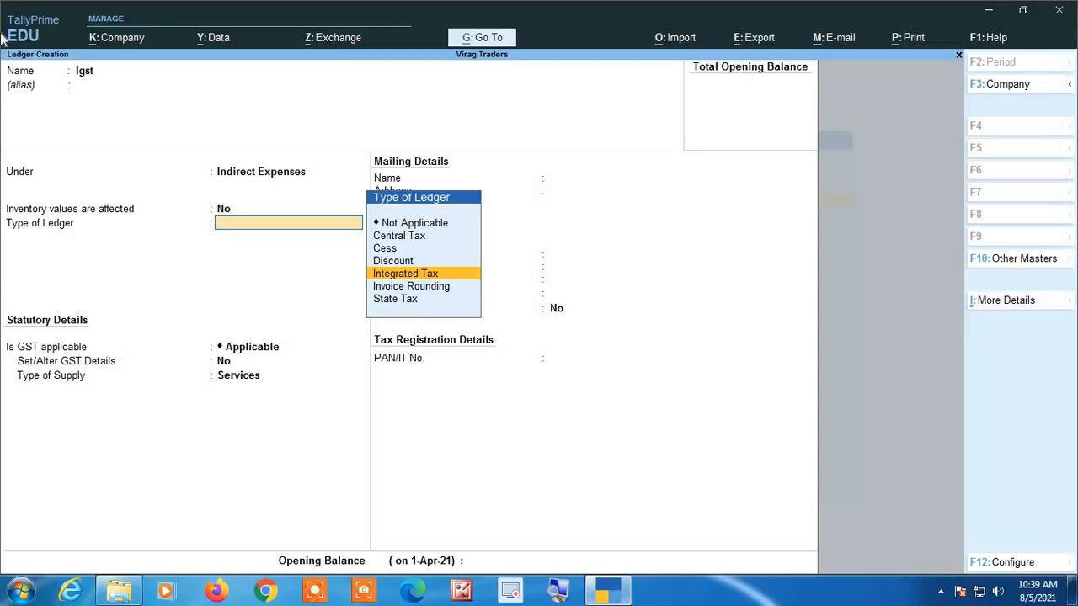
{"action": "key", "text": "Return"}
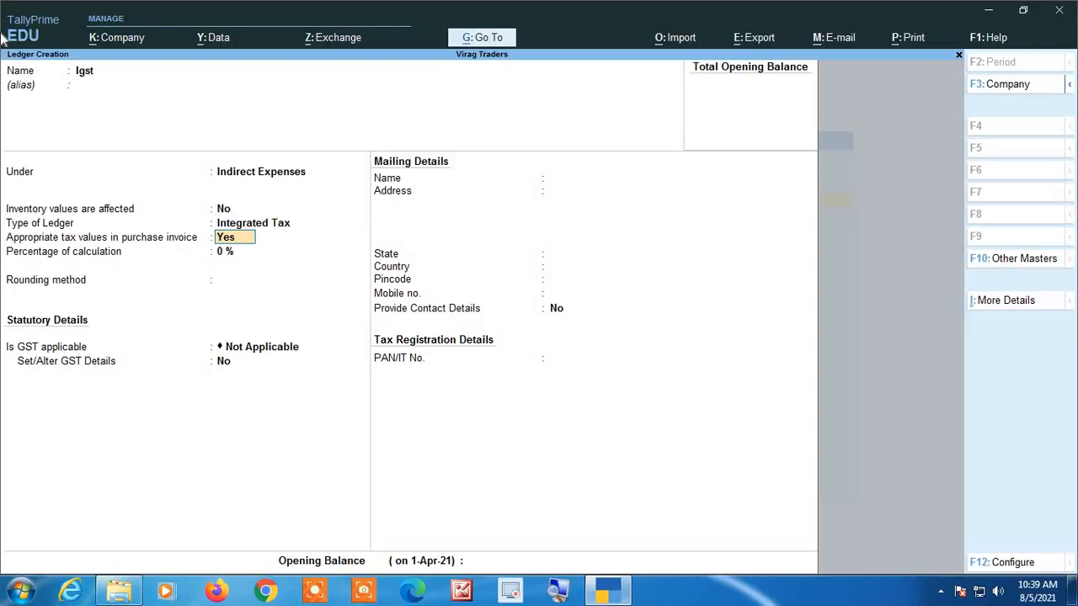
{"action": "type", "text": "no"}
{"action": "key", "text": "Return"}
- Save the Igst ledger with its remaining defaults and leave ledger creation for the Gateway of Tally
{"action": "key", "text": "Return"}
{"action": "key", "text": "Return"}
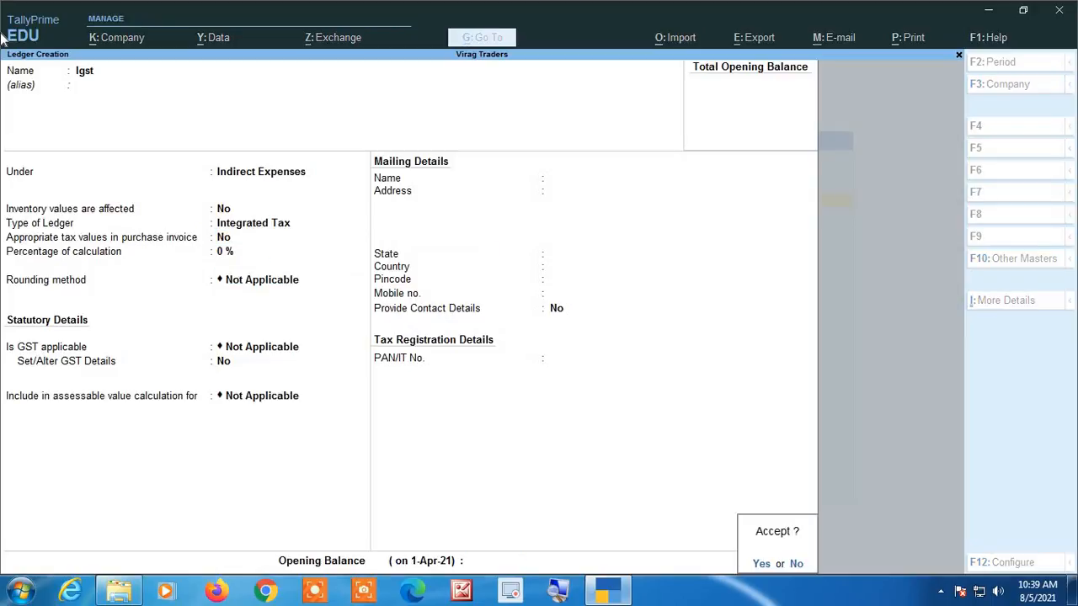
{"action": "key", "text": "Return"}
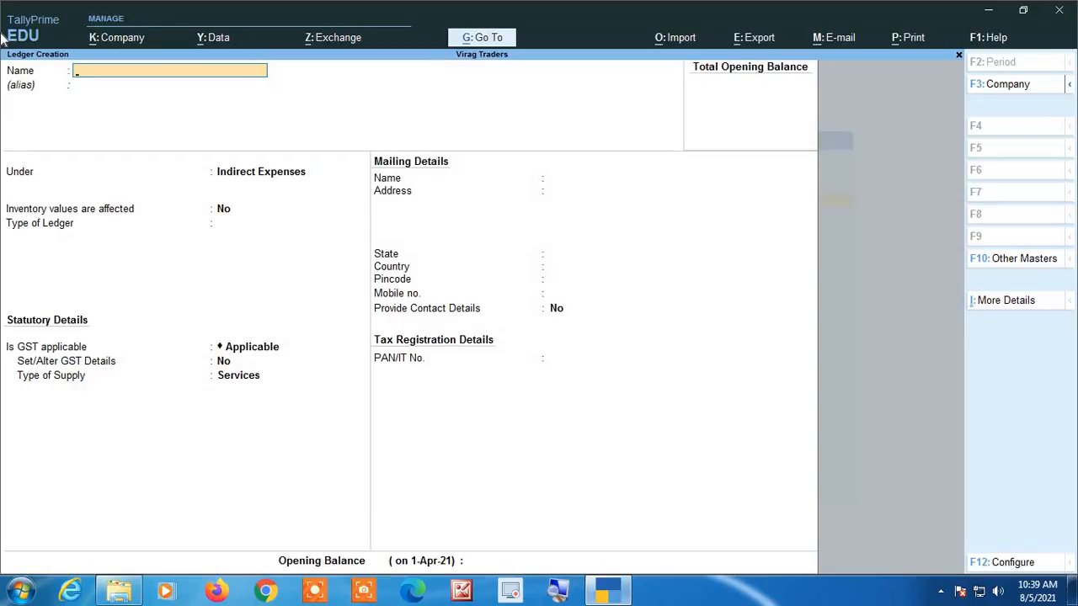
{"action": "key", "text": "Escape"}
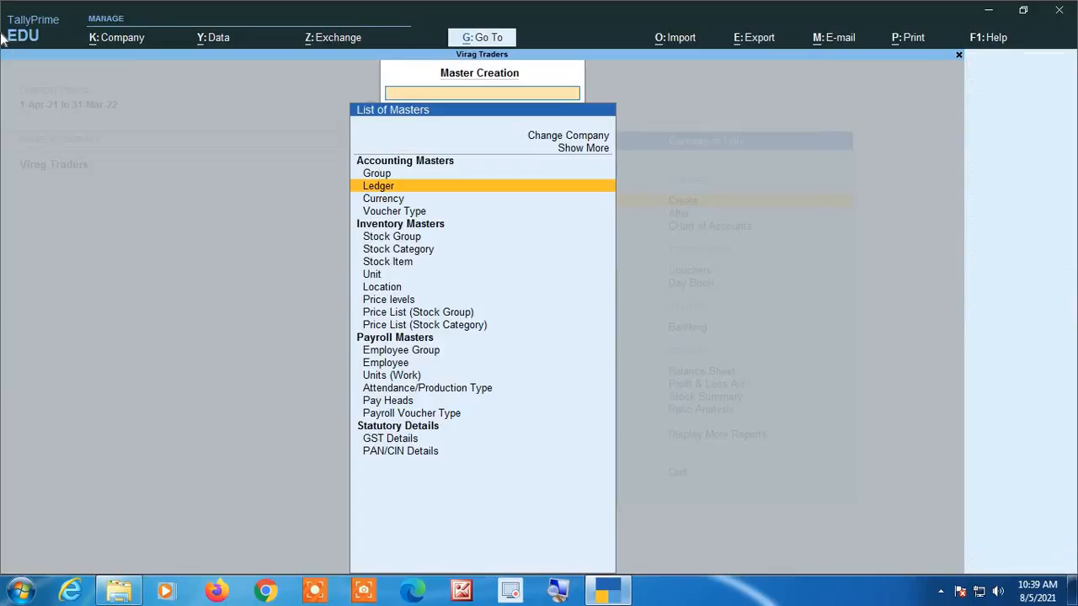
{"action": "key", "text": "Escape"}
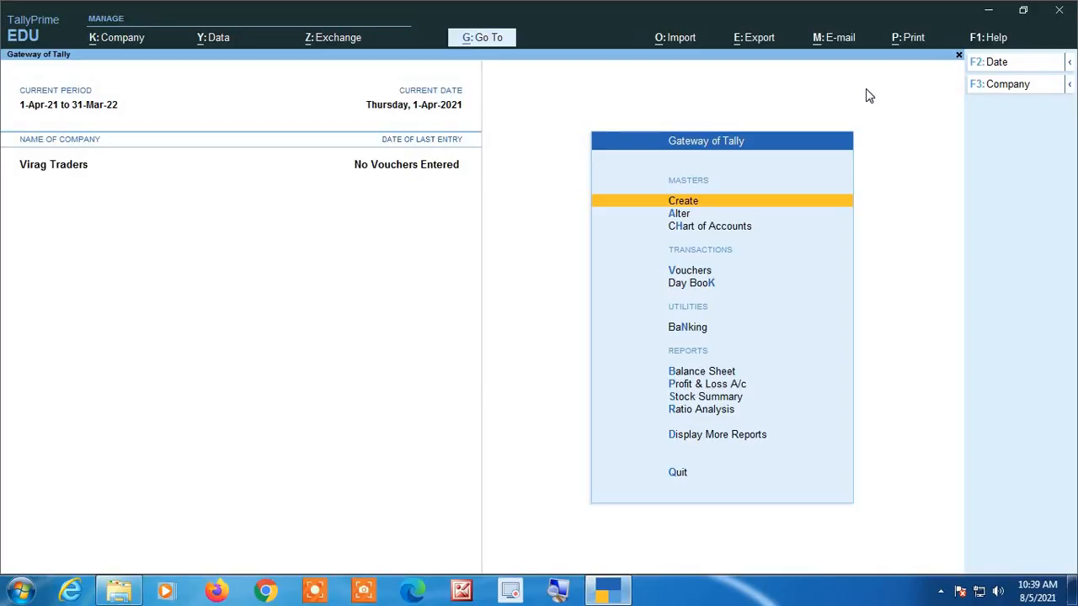
- Open a new purchase voucher and set its date to 1-Oct-21
{"action": "key", "text": "Down"}
{"action": "key", "text": "Down"}
{"action": "key", "text": "Down"}
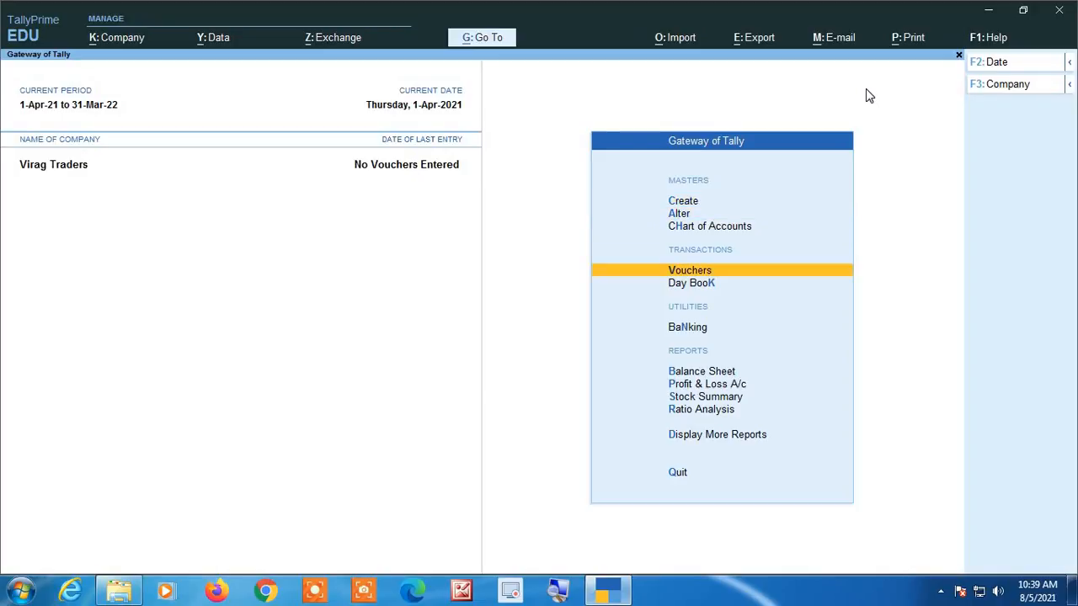
{"action": "key", "text": "Return"}
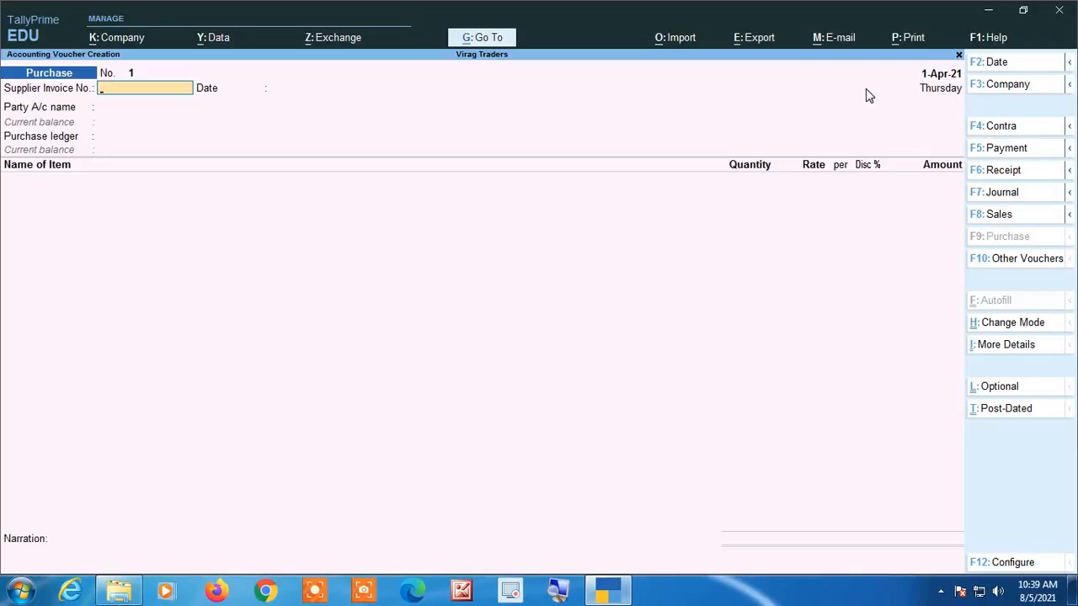
{"action": "key", "text": "F2"}
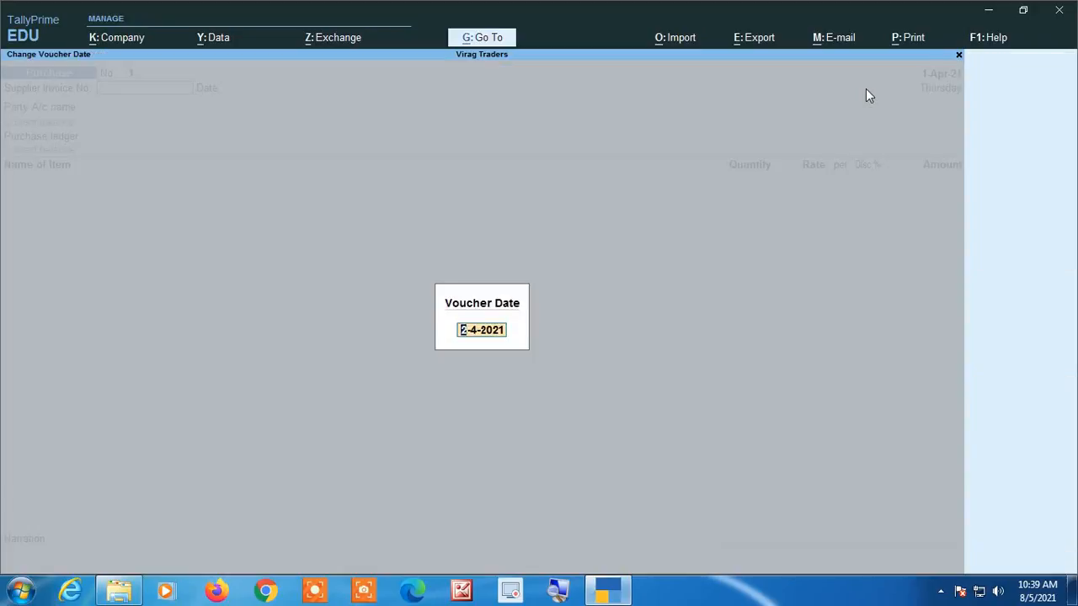
{"action": "type", "text": "1 10"}
{"action": "key", "text": "Return"}
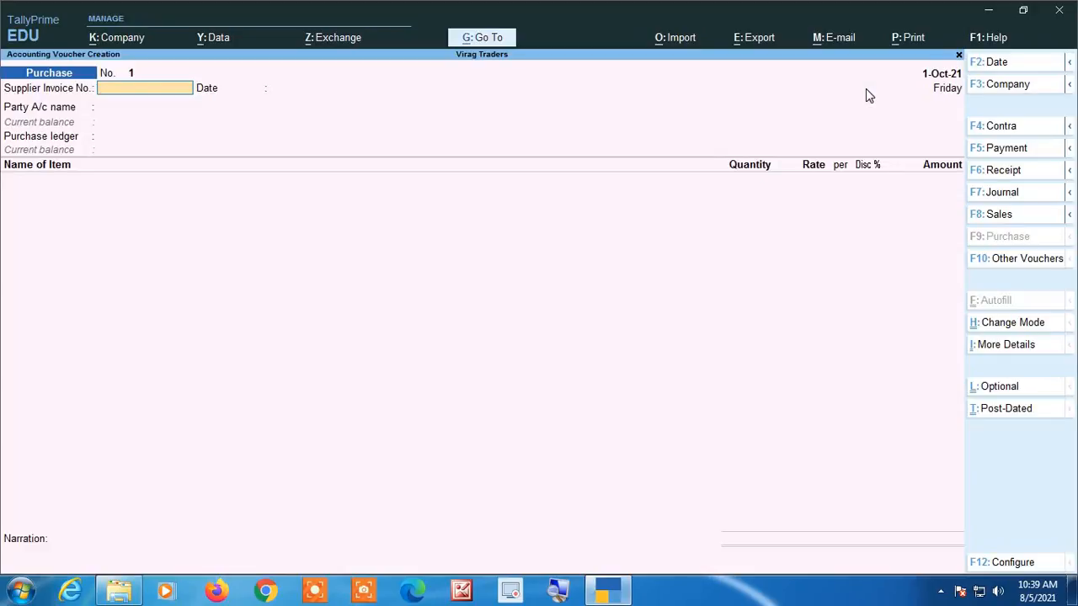
- Enter supplier invoice number 125 on the purchase voucher and accept 1-Oct-21 as the invoice date
{"action": "type", "text": "0"}
{"action": "key", "text": "BackSpace"}
{"action": "type", "text": "125"}
{"action": "key", "text": "Return"}
{"action": "key", "text": "Return"}
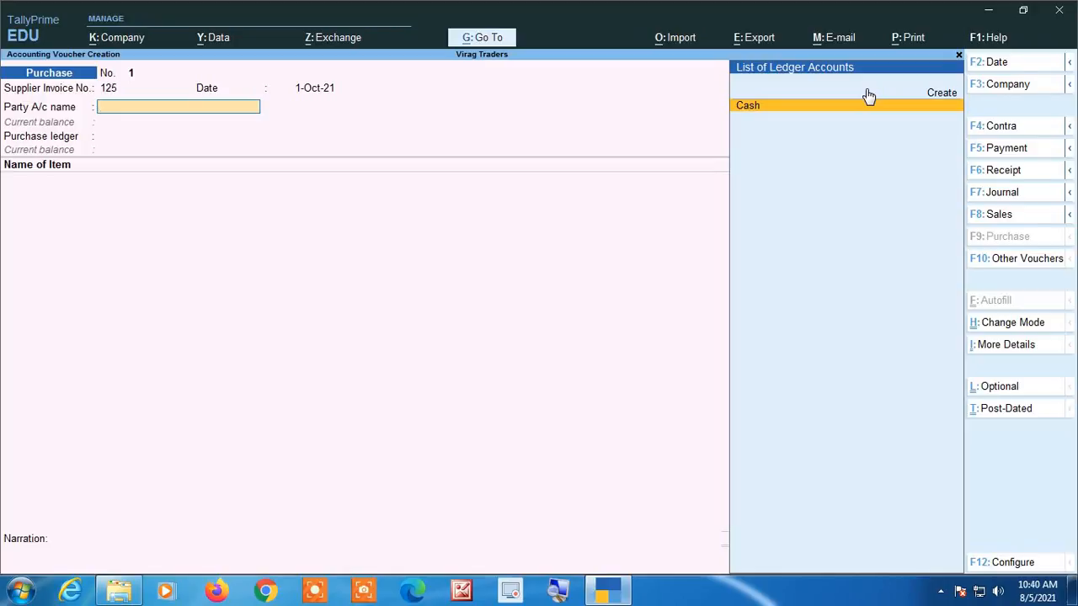
- Create a party ledger named Ganga Traders from the purchase voucher and place it under Sundry Creditors
{"action": "left_click", "coordinate": [868, 94]}
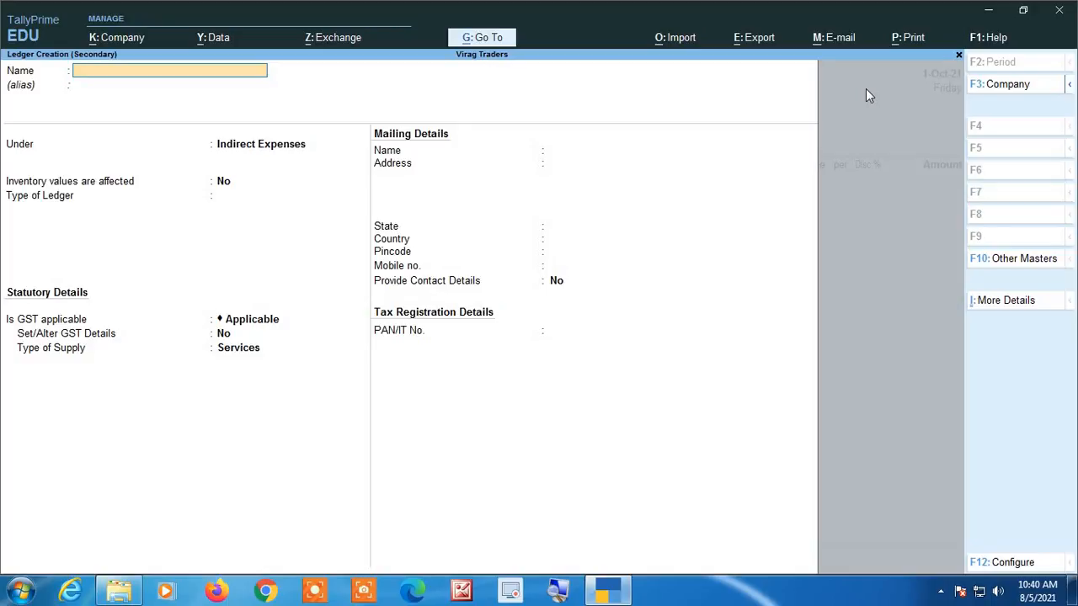
{"action": "type", "text": "Ganga Traders"}
{"action": "key", "text": "Return"}
{"action": "key", "text": "Return"}
{"action": "type", "text": "Su"}
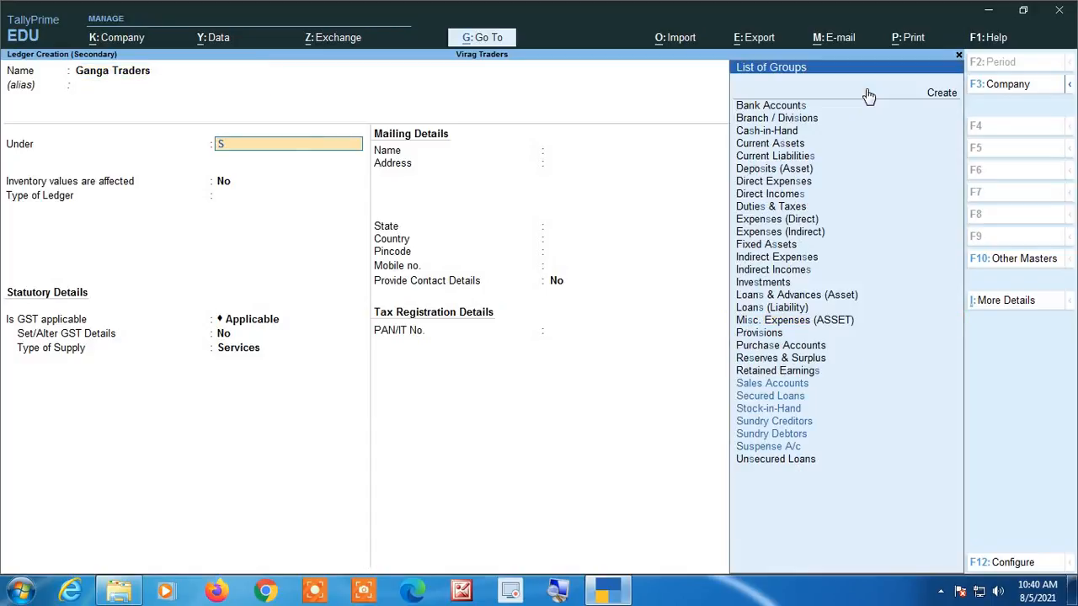
{"action": "key", "text": "Down"}
{"action": "key", "text": "Down"}
{"action": "key", "text": "Up"}
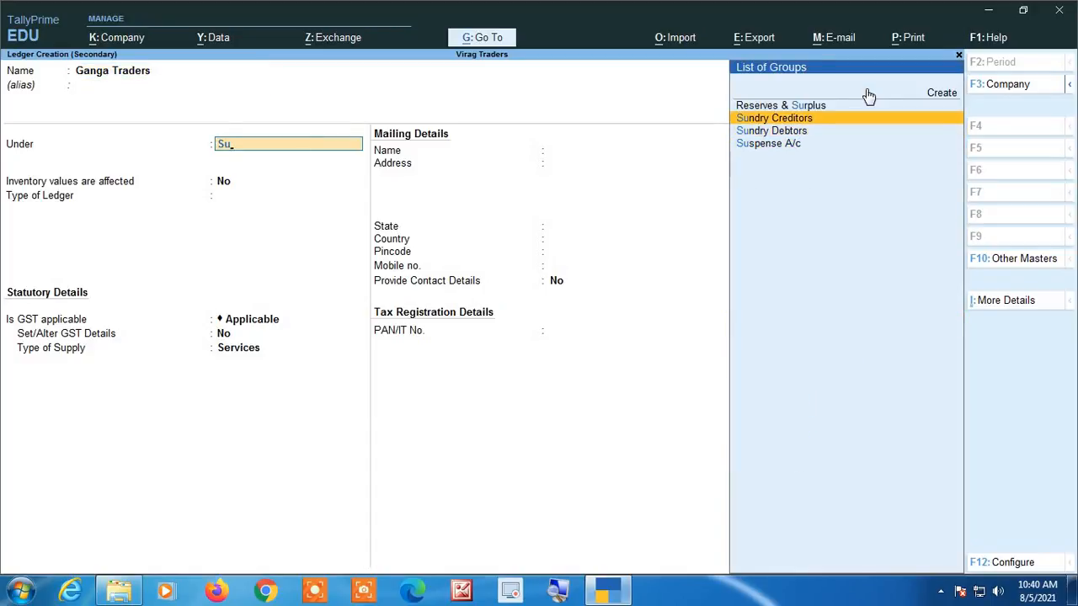
{"action": "key", "text": "Return"}
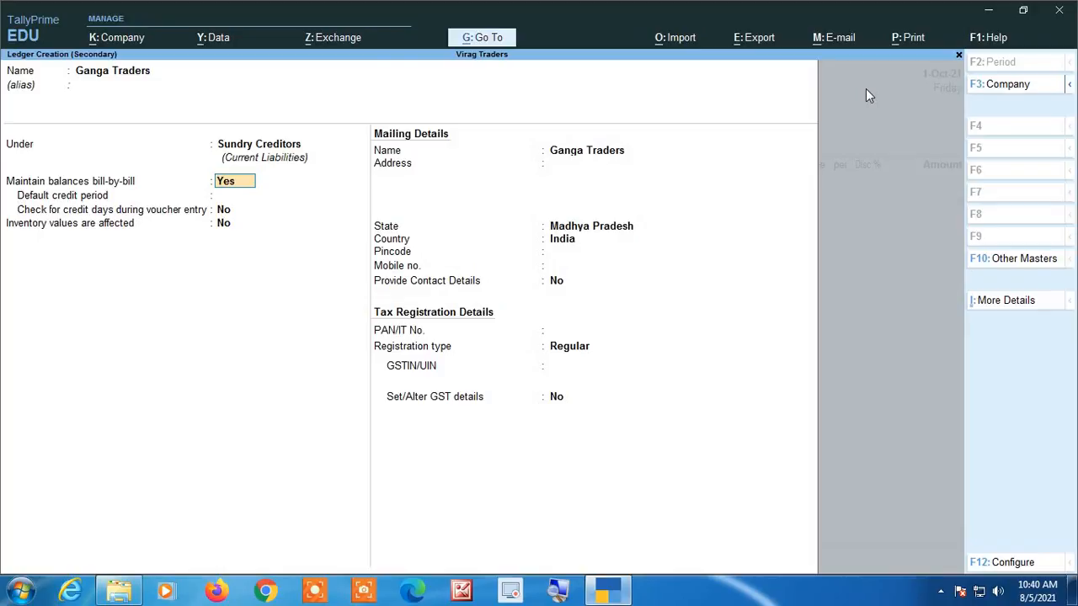
- Turn off bill-by-bill balances for Ganga Traders and keep its default mailing details with state Madhya Pradesh and country India
{"action": "type", "text": "n"}
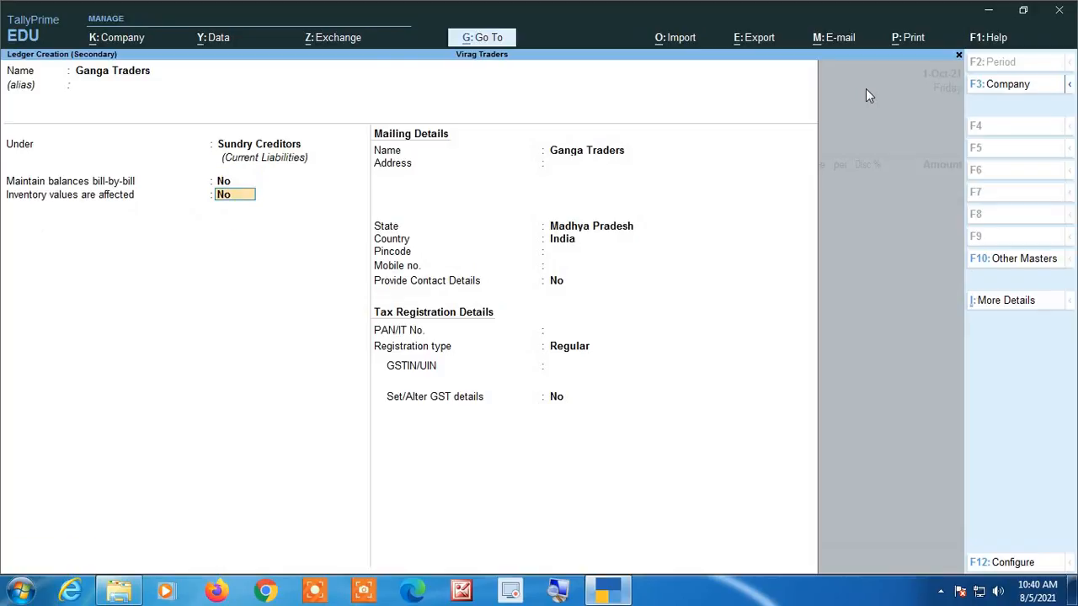
{"action": "key", "text": "Return"}
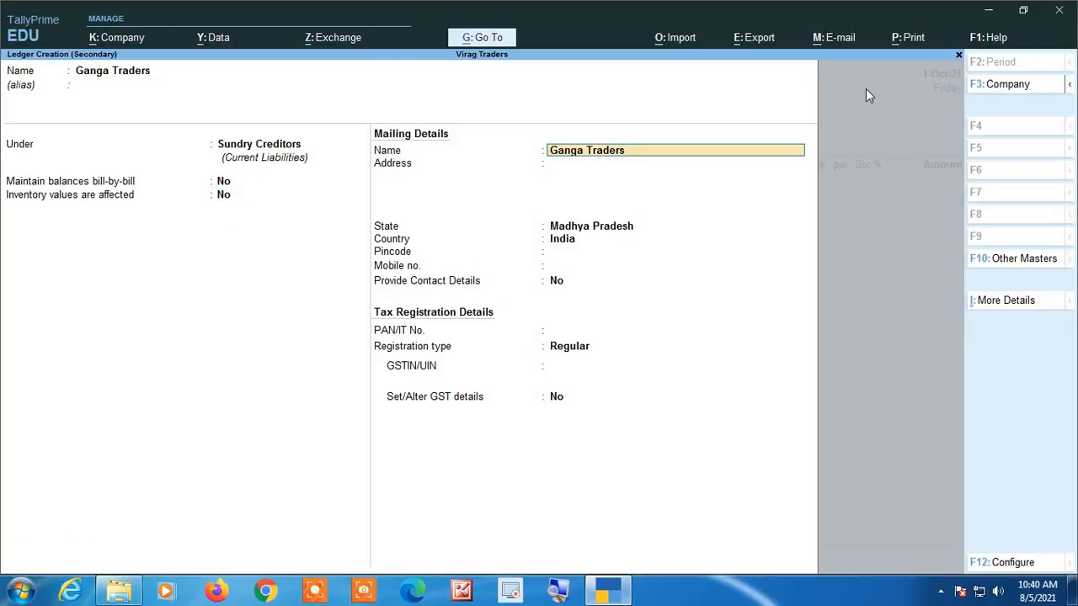
{"action": "key", "text": "Return"}
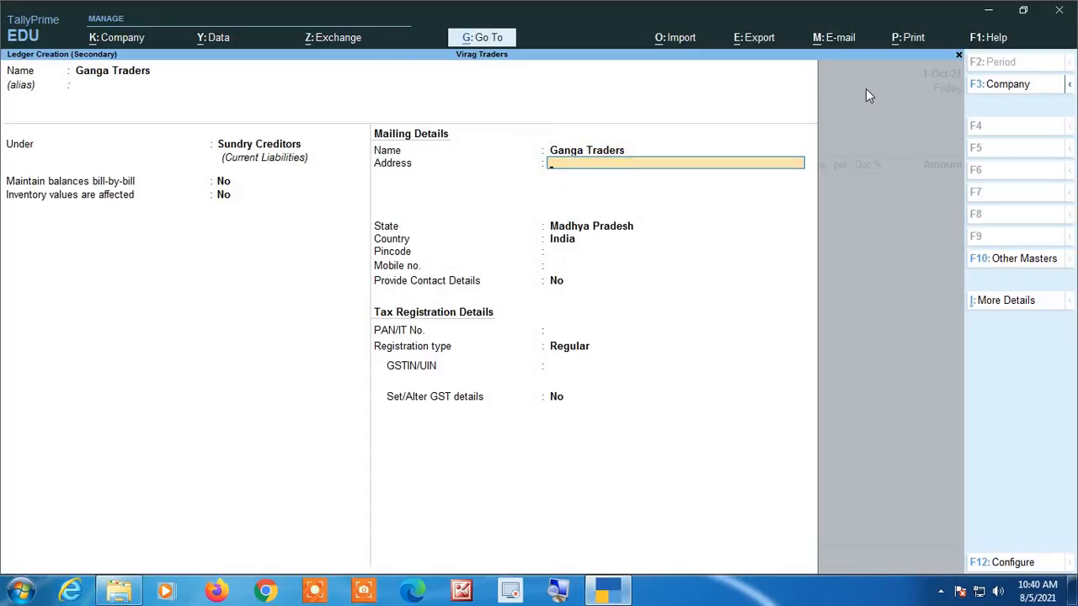
{"action": "key", "text": "Return"}
{"action": "key", "text": "Return"}
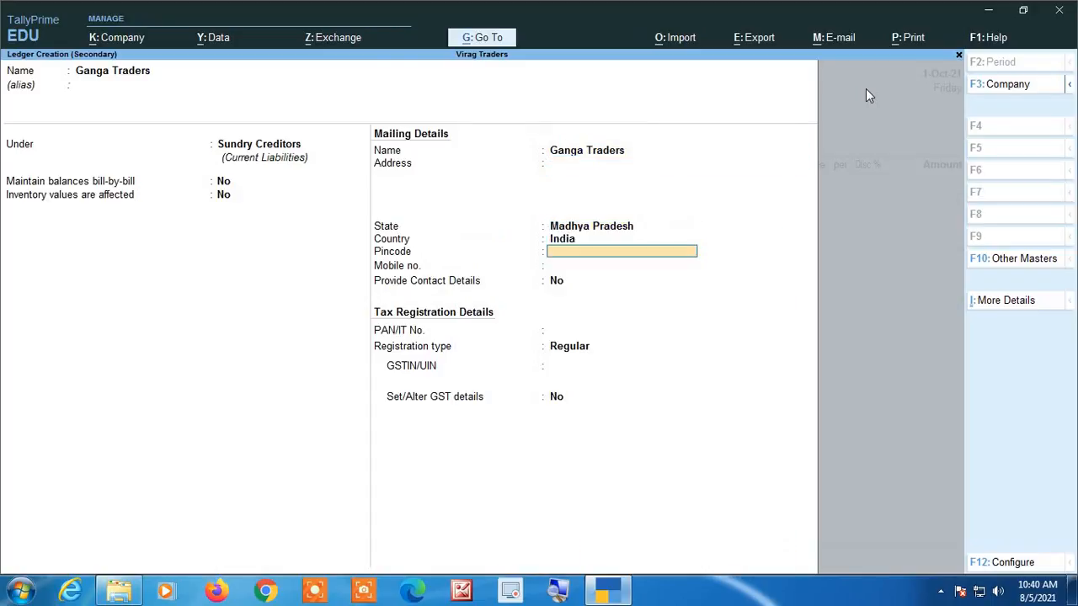
{"action": "key", "text": "Return"}
{"action": "key", "text": "Return"}
{"action": "key", "text": "Return"}
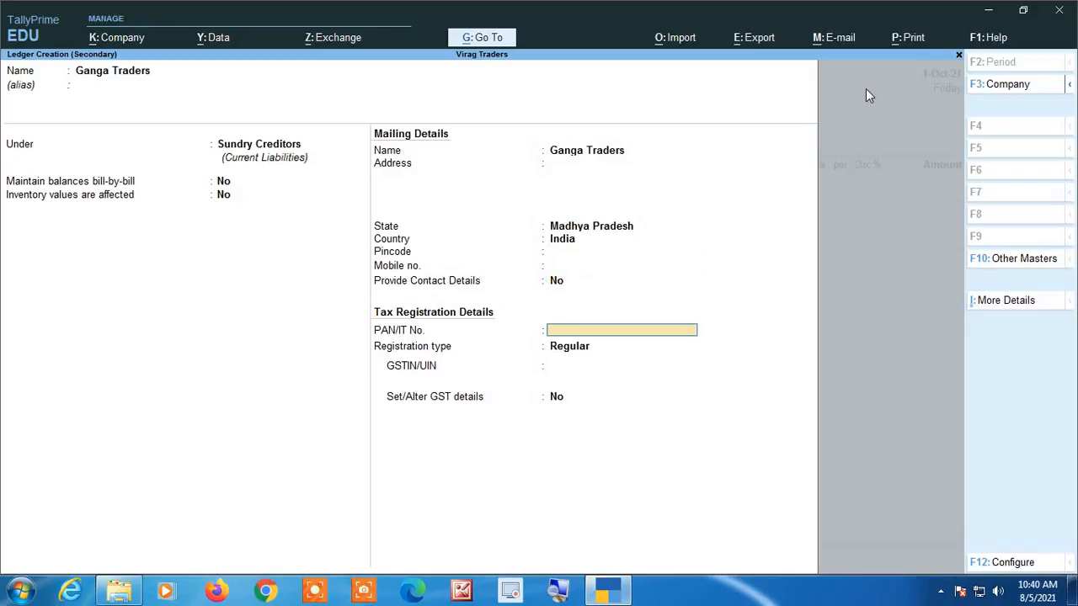
- Leave the PAN blank, keep the Regular registration type, and enter the GSTIN/UIN of Ganga Traders, without altering further GST details
{"action": "key", "text": "Return"}
{"action": "key", "text": "Return"}
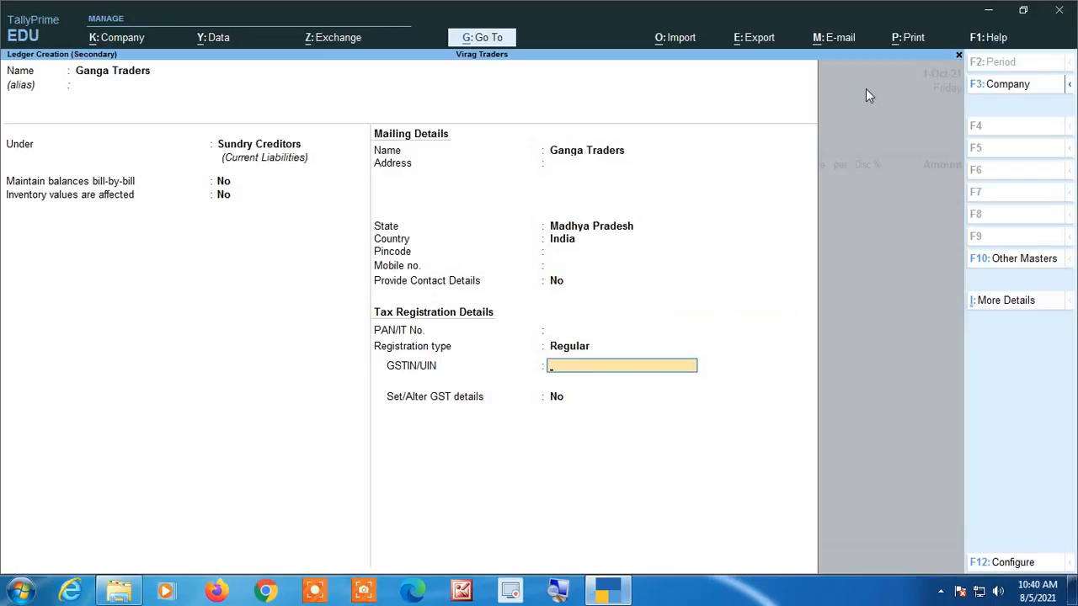
{"action": "type", "text": "23KIJUH1254L1Z"}
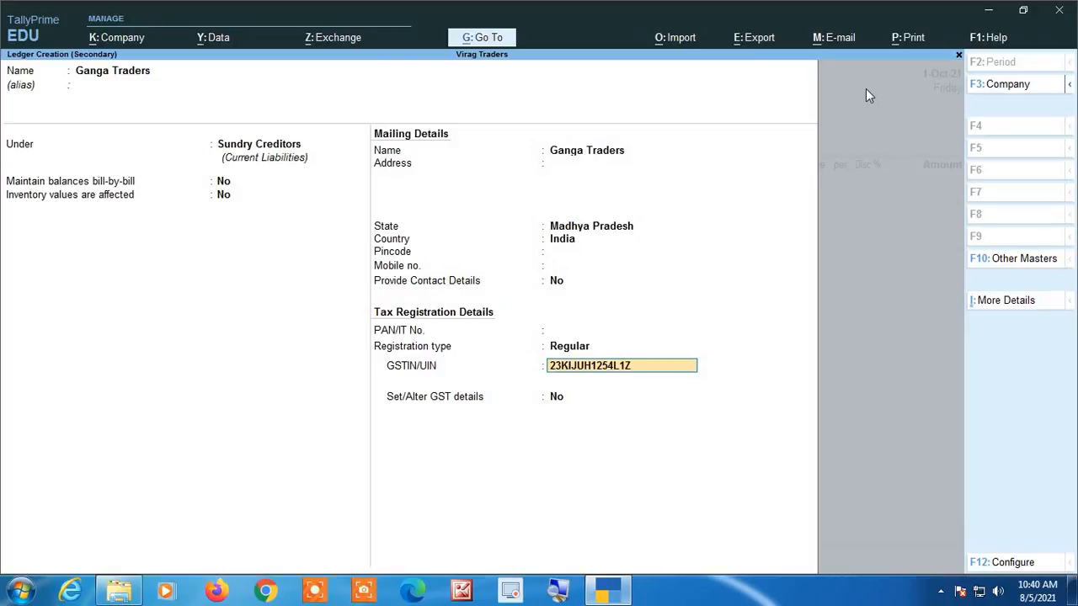
{"action": "type", "text": "8"}
{"action": "key", "text": "Return"}
{"action": "key", "text": "Return"}
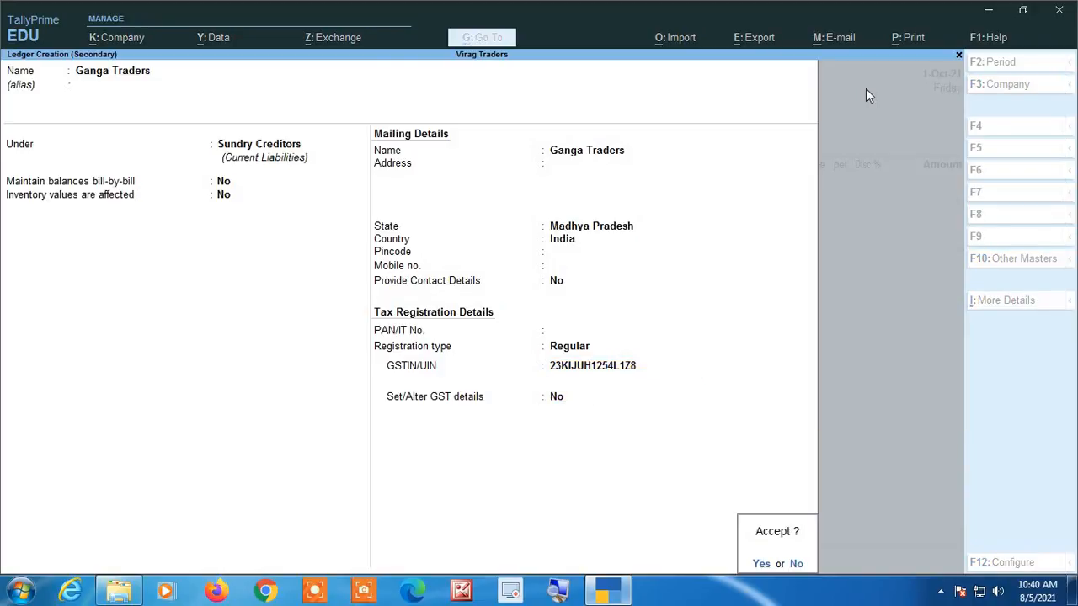
- Save the Ganga Traders ledger and choose Purchase as the purchase ledger on the voucher
{"action": "key", "text": "Return"}
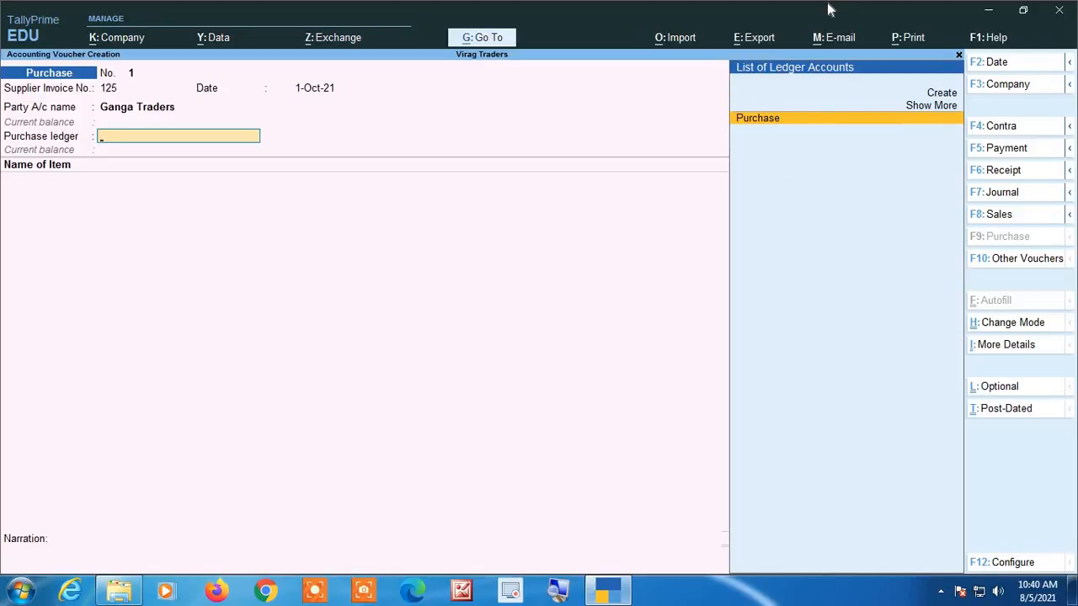
{"action": "key", "text": "Return"}
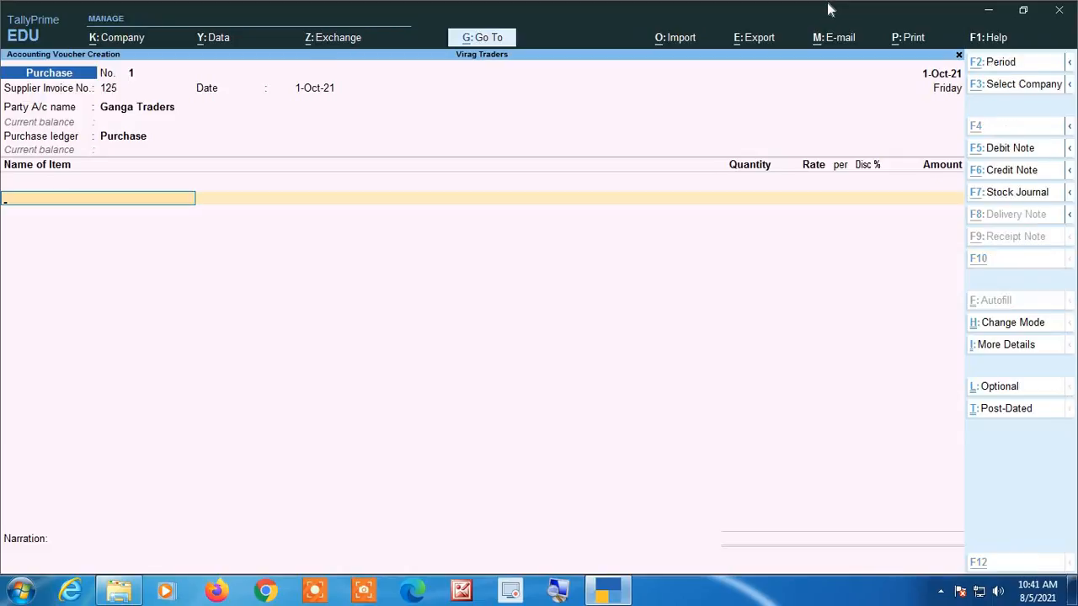
- Start a new stock item named Almonds @ 12% from the voucher's item line and place it under Primary
{"action": "key", "text": "alt+c"}
{"action": "type", "text": "Al"}
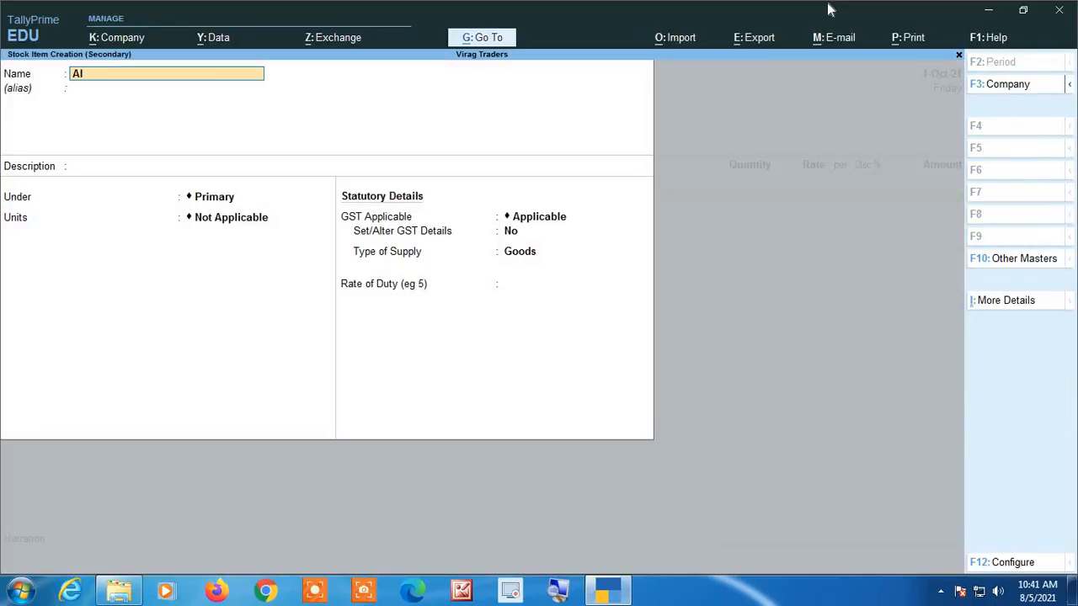
{"action": "type", "text": "monds @ 12%"}
{"action": "key", "text": "Return"}
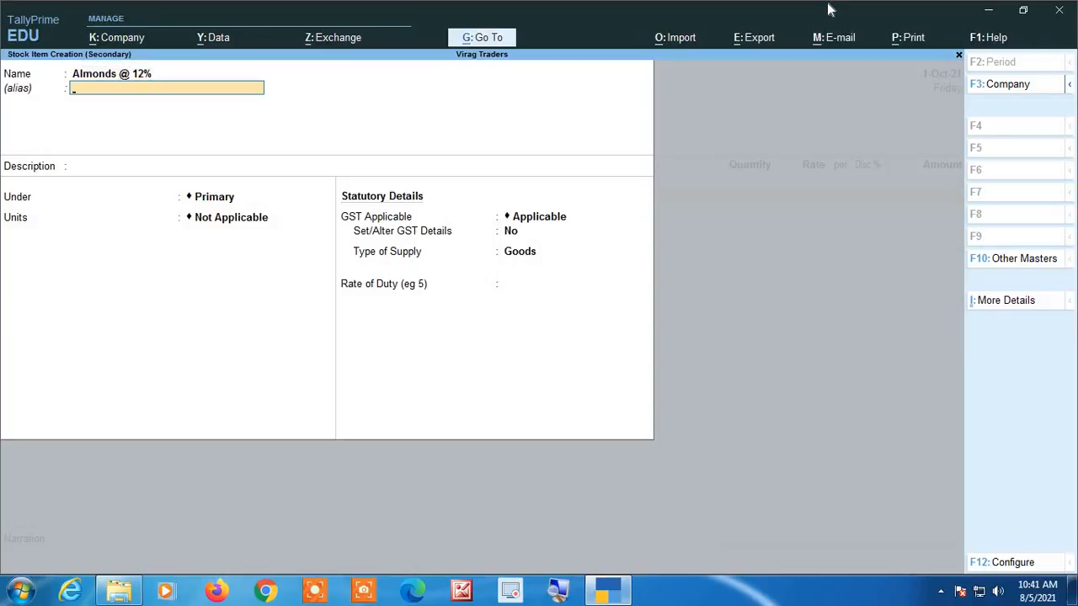
{"action": "key", "text": "Return"}
{"action": "key", "text": "Return"}
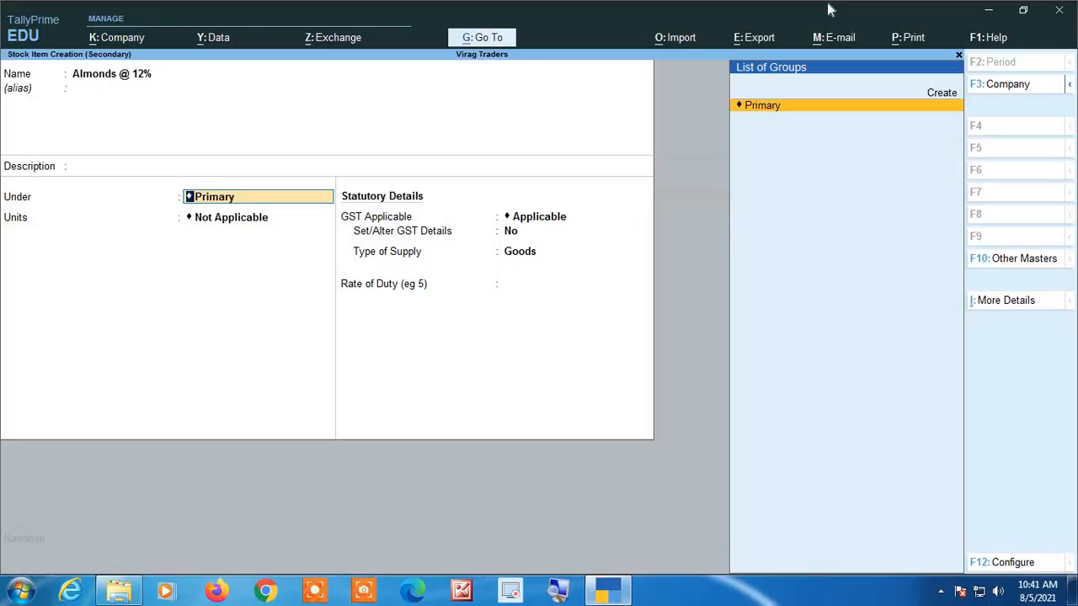
{"action": "key", "text": "Return"}
- Create a simple unit with symbol kgs., UQC KGS-KILOGRAMS and 2 decimal places for the almonds item
{"action": "key", "text": "alt+c"}
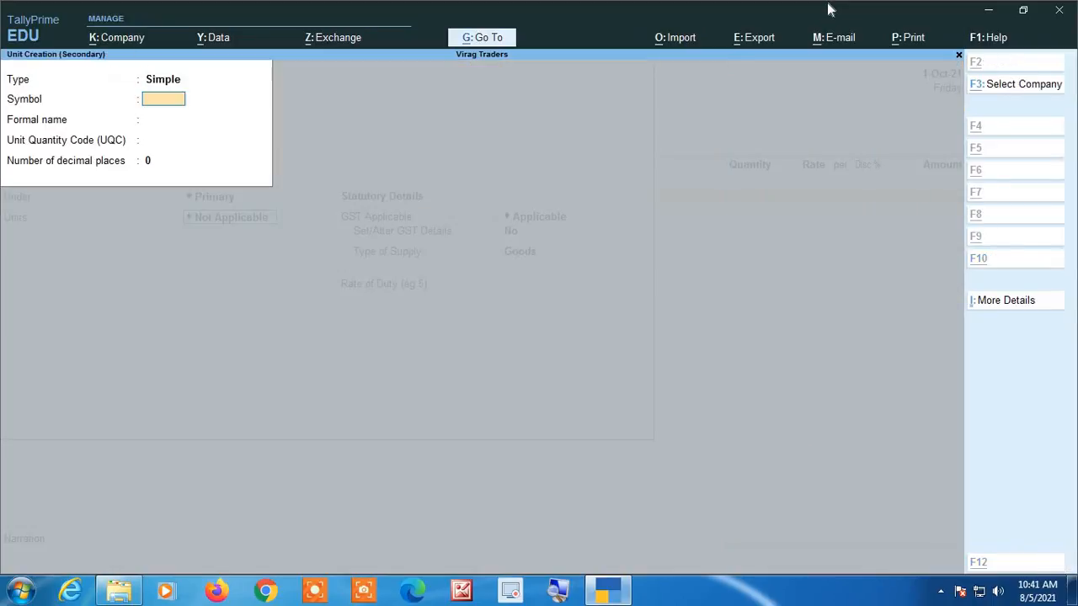
{"action": "type", "text": "k"}
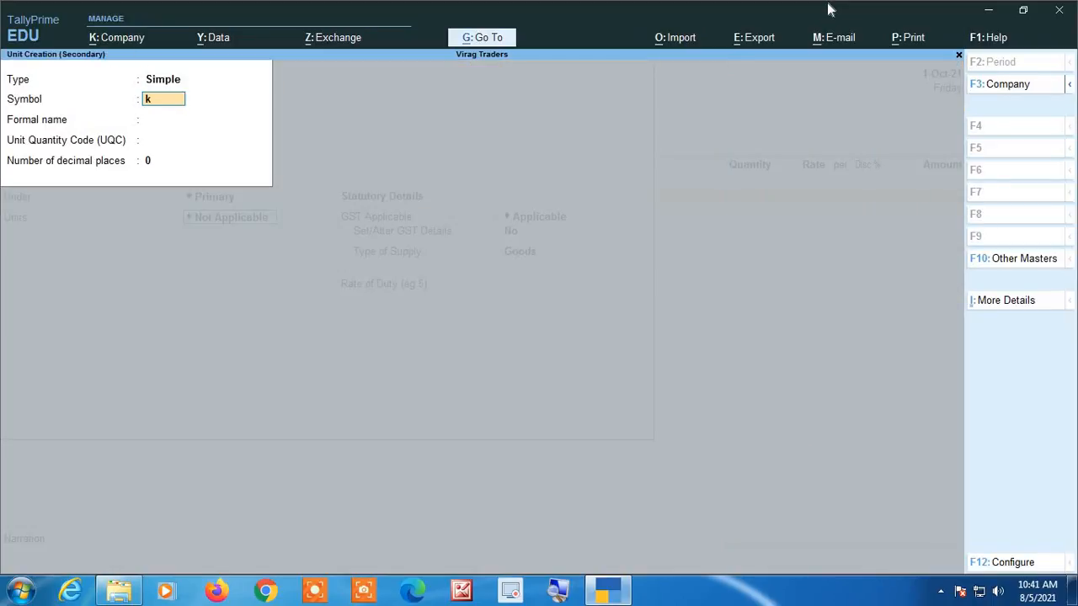
{"action": "type", "text": "gs."}
{"action": "key", "text": "Return"}
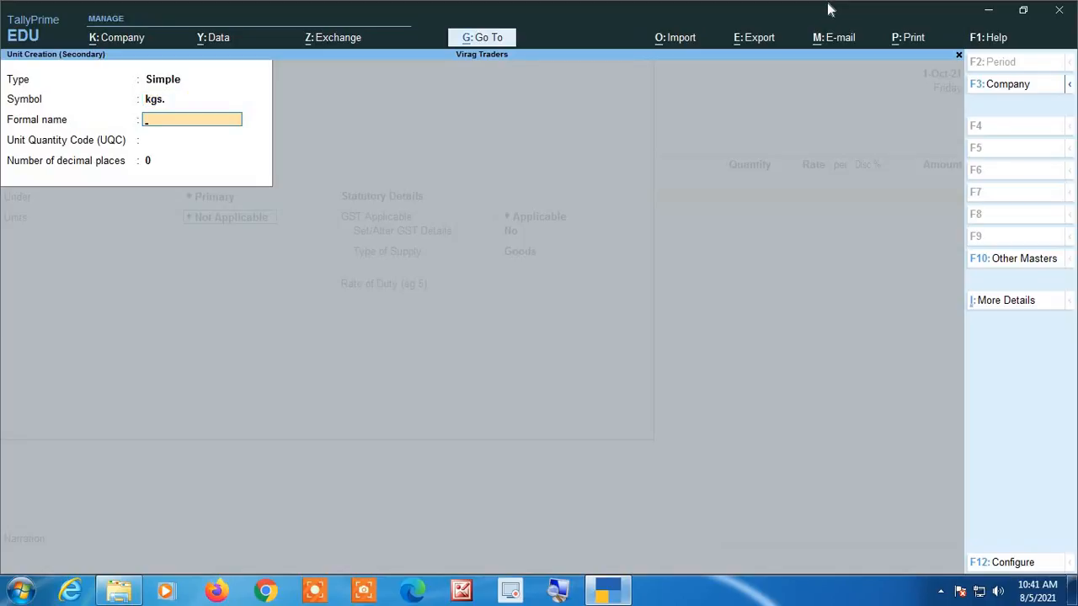
{"action": "key", "text": "Return"}
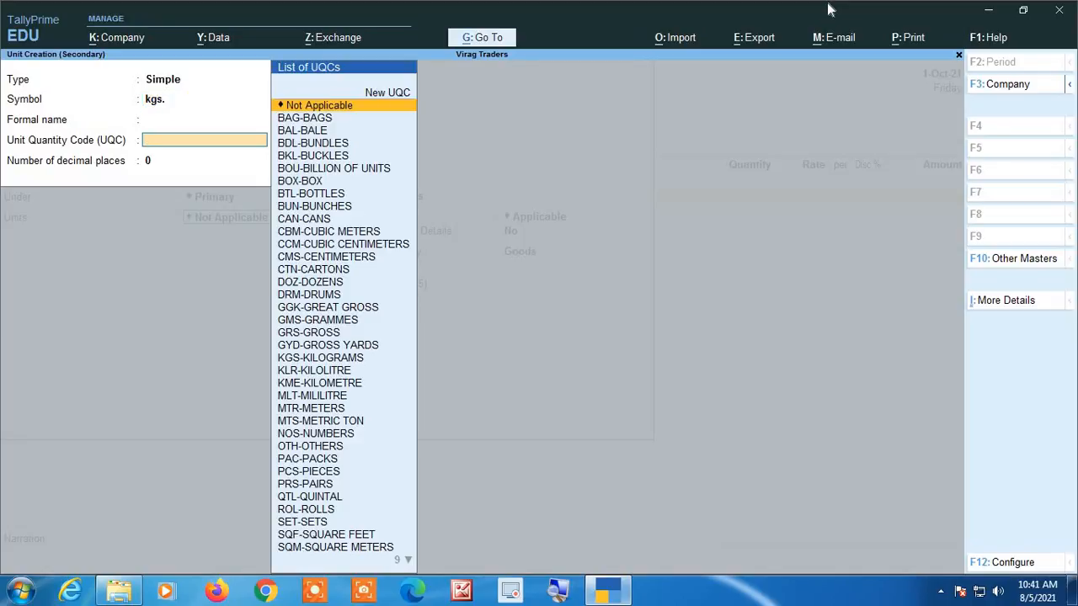
{"action": "type", "text": "ki"}
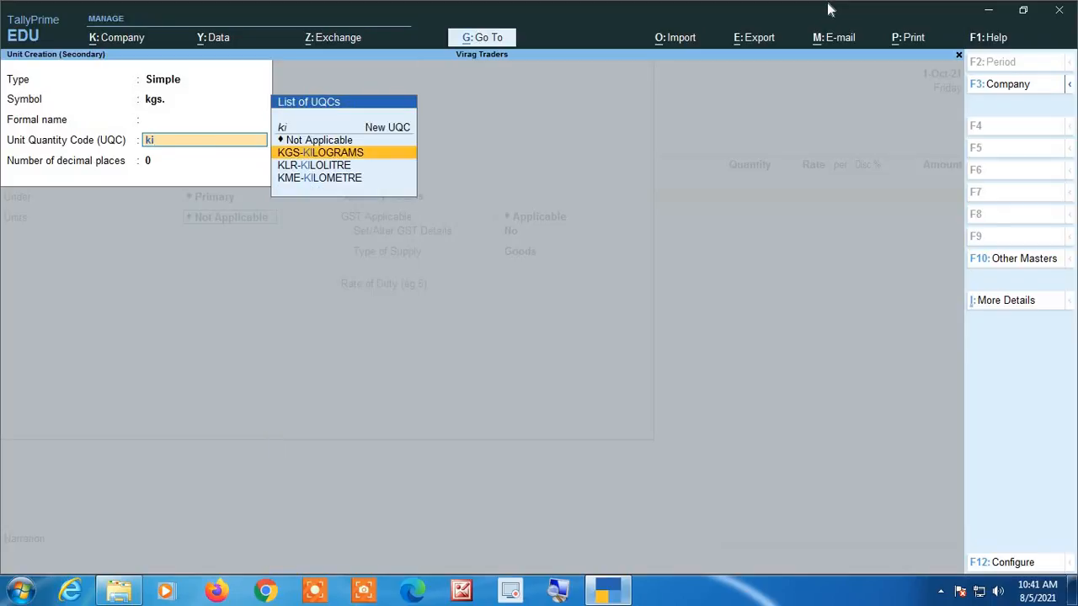
{"action": "key", "text": "Return"}
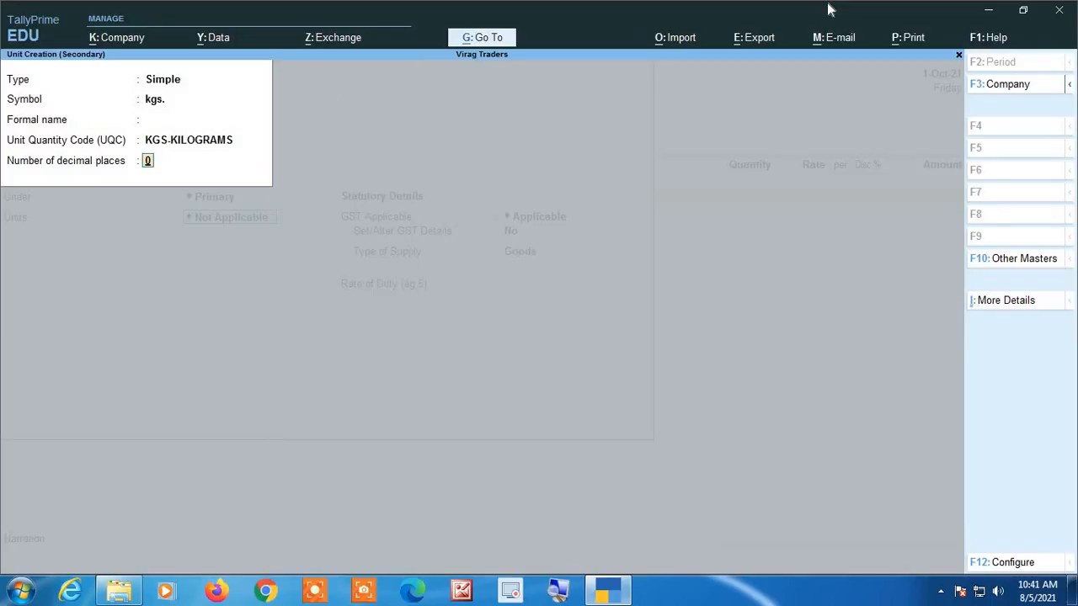
{"action": "type", "text": "2"}
{"action": "key", "text": "Return"}
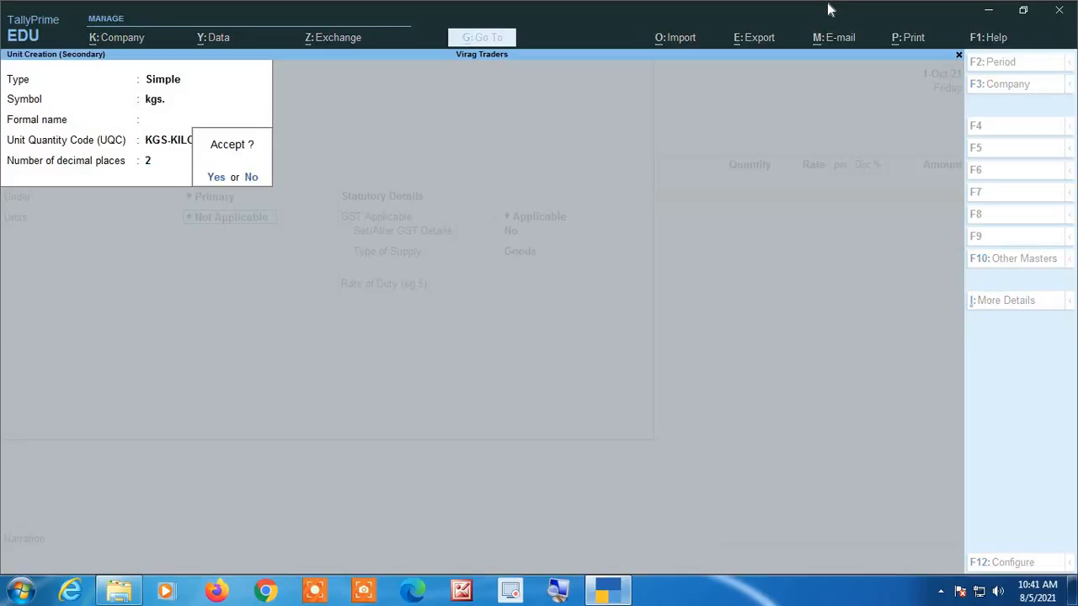
{"action": "key", "text": "Return"}
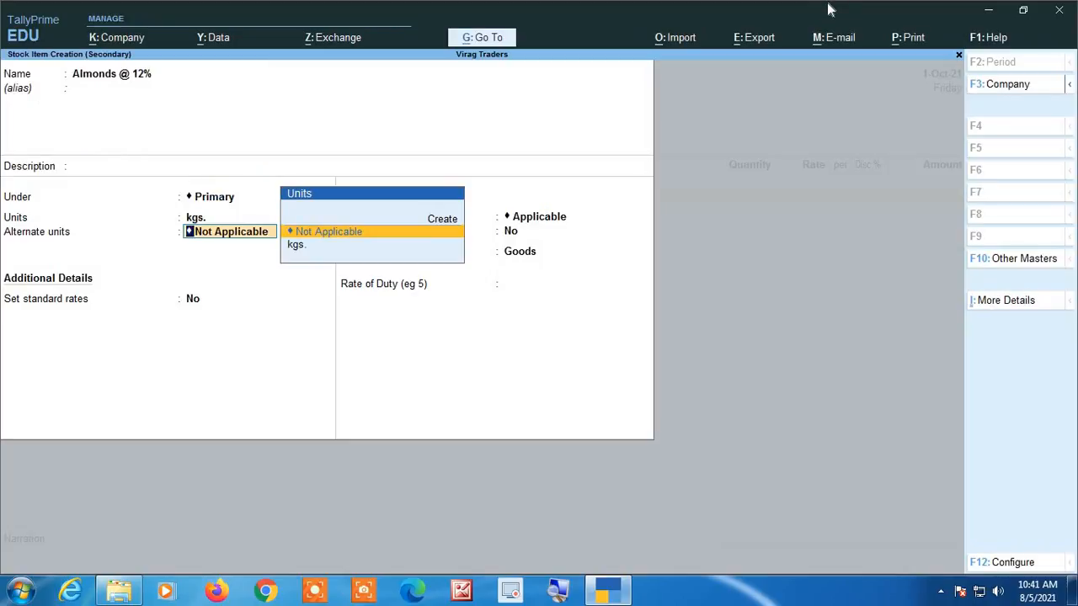
- Keep alternate units and standard rates off for Almonds @ 12%, turn on its GST details and enter HSN/SAC 0802
{"action": "key", "text": "Return"}
{"action": "key", "text": "Return"}
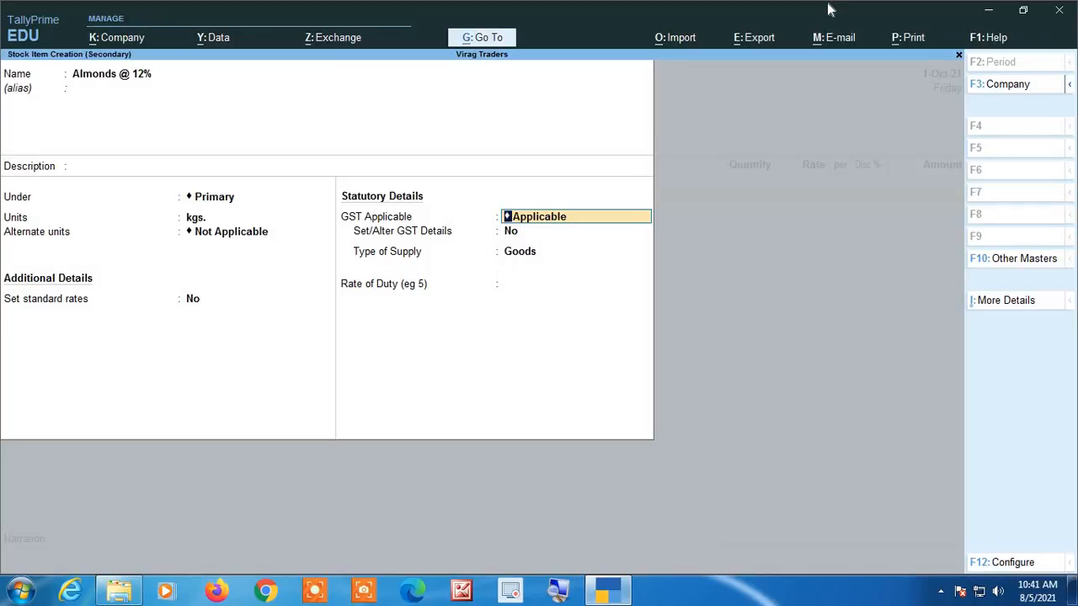
{"action": "key", "text": "Return"}
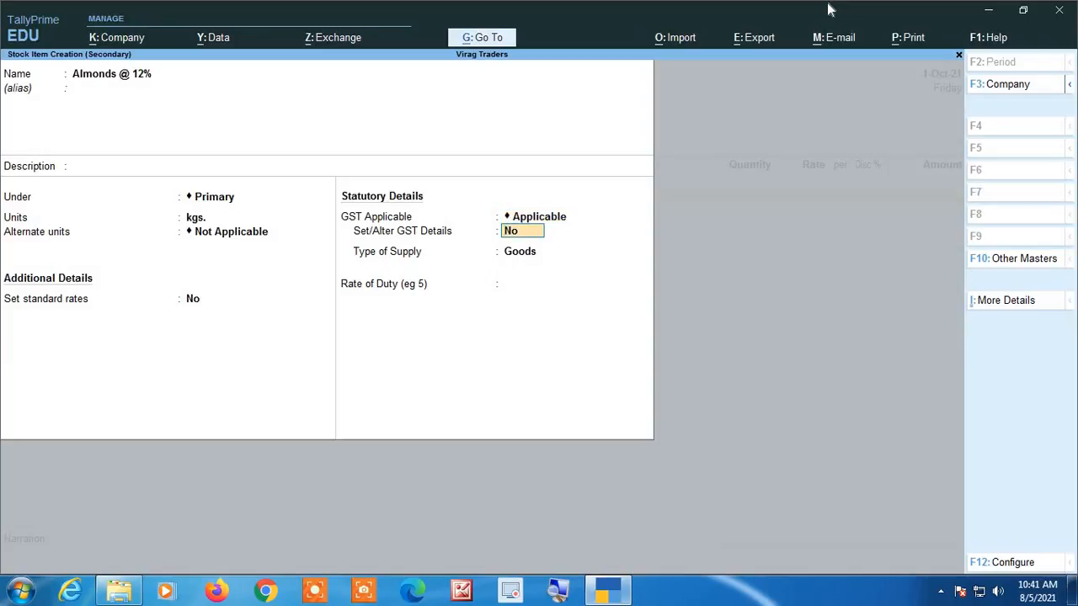
{"action": "type", "text": "yes"}
{"action": "key", "text": "Return"}
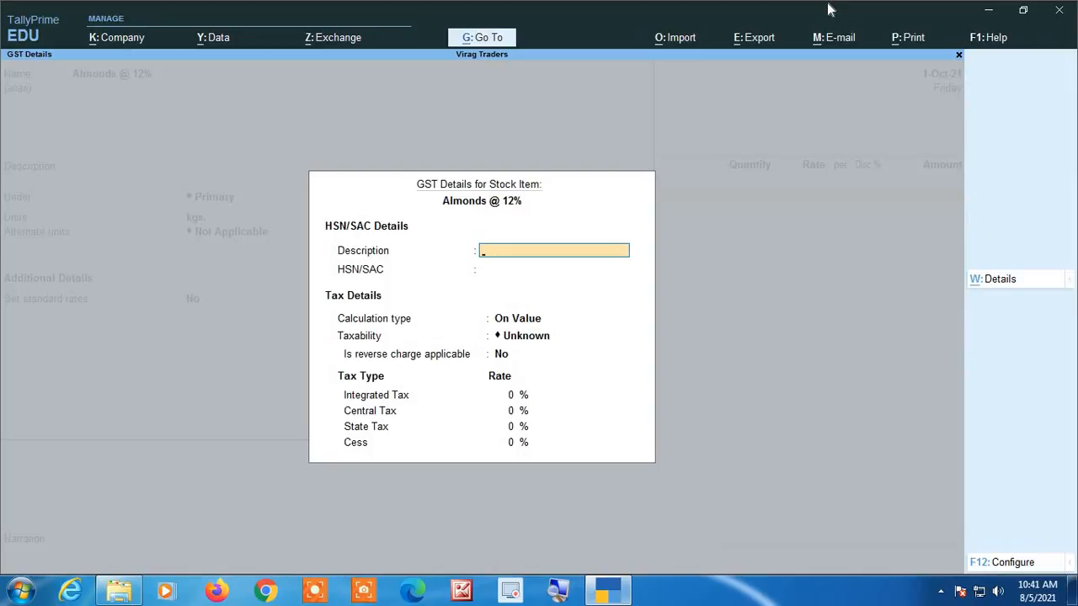
{"action": "key", "text": "Return"}
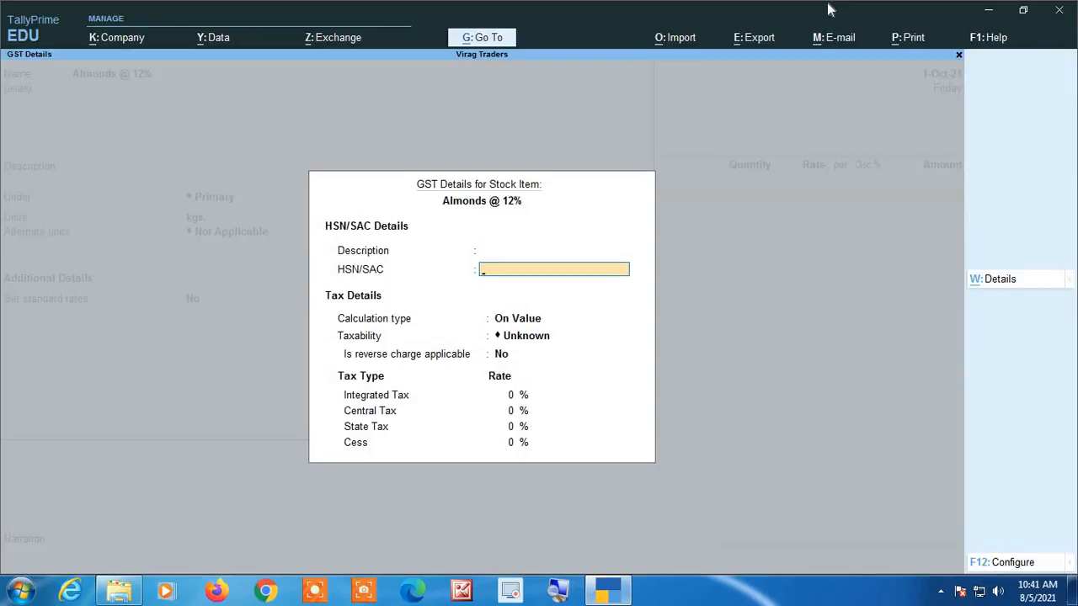
{"action": "type", "text": "0802"}
{"action": "key", "text": "Return"}
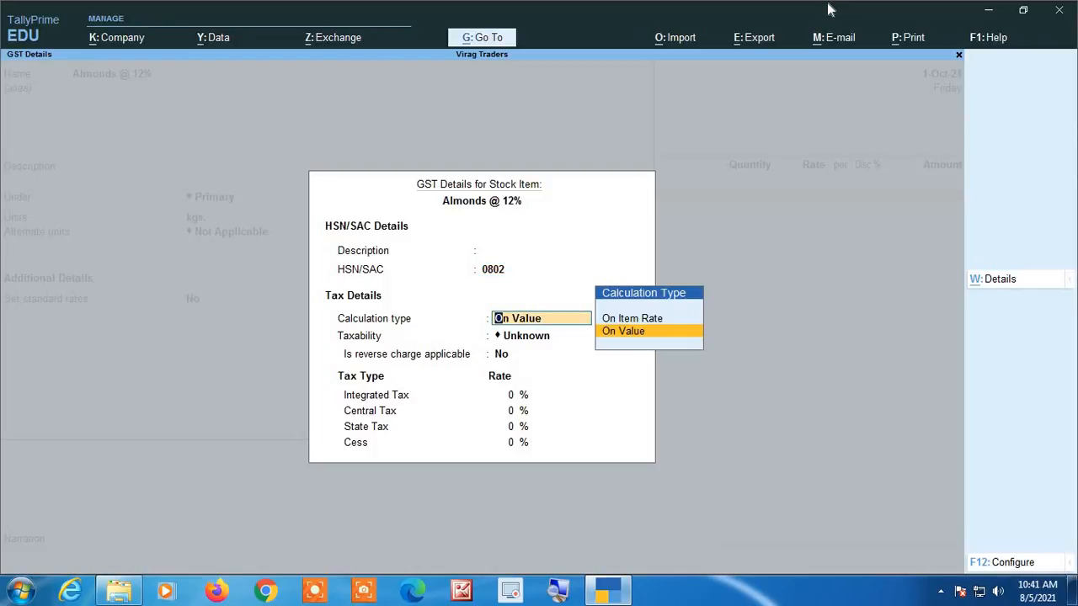
- Set the almonds' GST to On Value, Taxable, without reverse charge, with 12% integrated tax, 6% central and state tax, and 0% cess
{"action": "key", "text": "Return"}
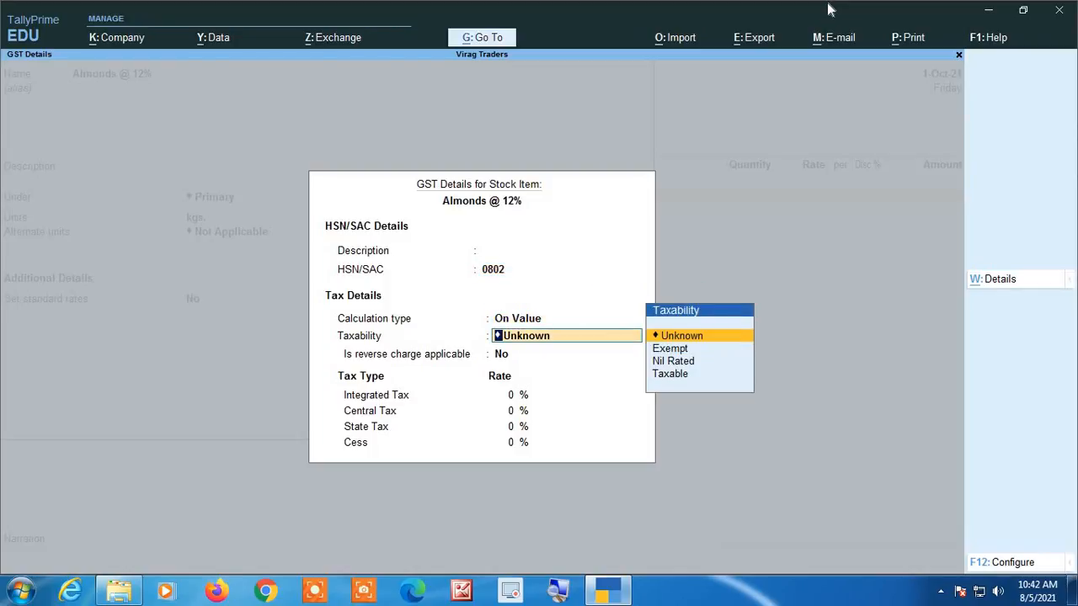
{"action": "key", "text": "Down"}
{"action": "key", "text": "Down"}
{"action": "key", "text": "Down"}
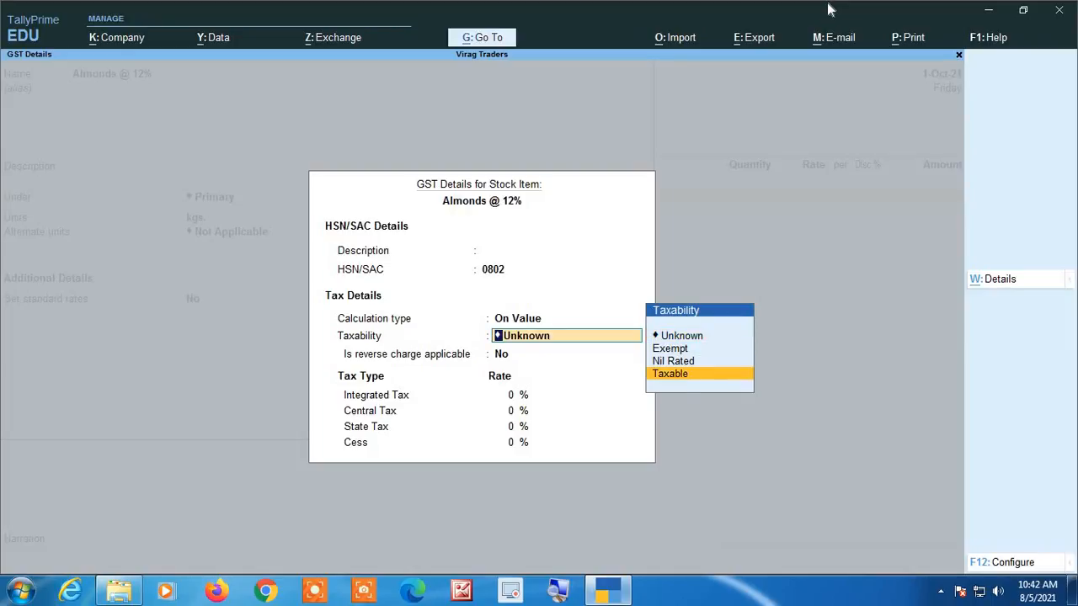
{"action": "key", "text": "Return"}
{"action": "key", "text": "Return"}
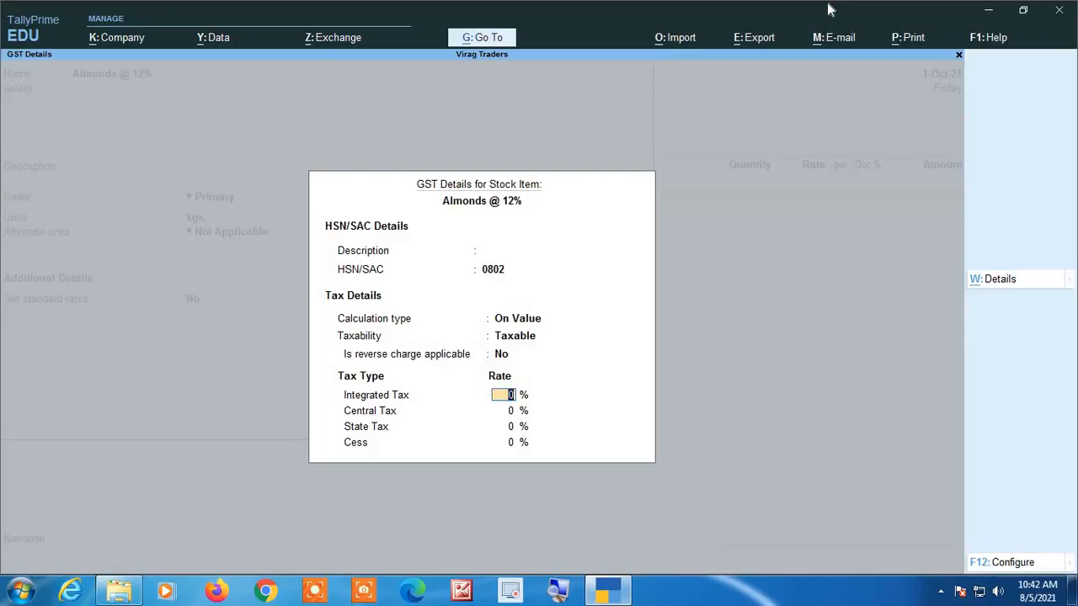
{"action": "type", "text": "12"}
{"action": "key", "text": "Return"}
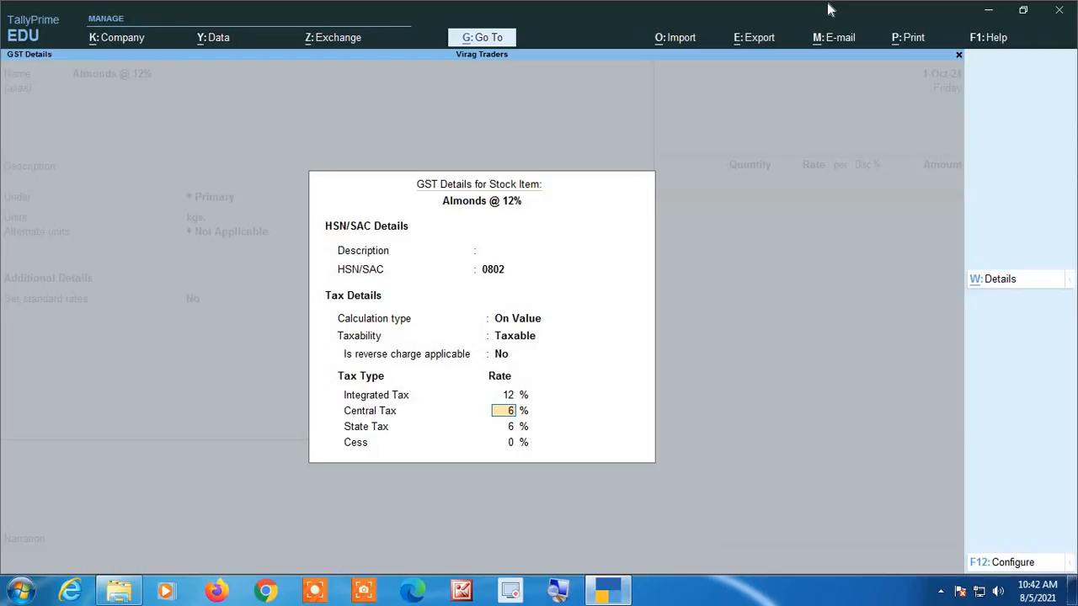
{"action": "key", "text": "Return"}
{"action": "key", "text": "Return"}
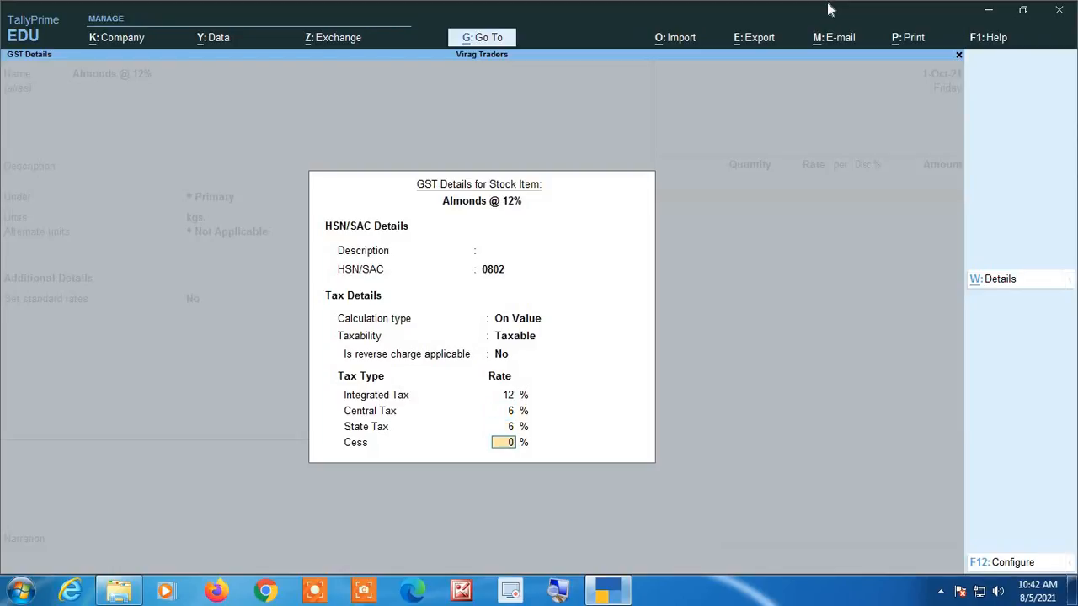
{"action": "key", "text": "Return"}
- Keep Goods as the type of supply with no rate of duty and save the Almonds @ 12% stock item
{"action": "key", "text": "Return"}
{"action": "key", "text": "Return"}
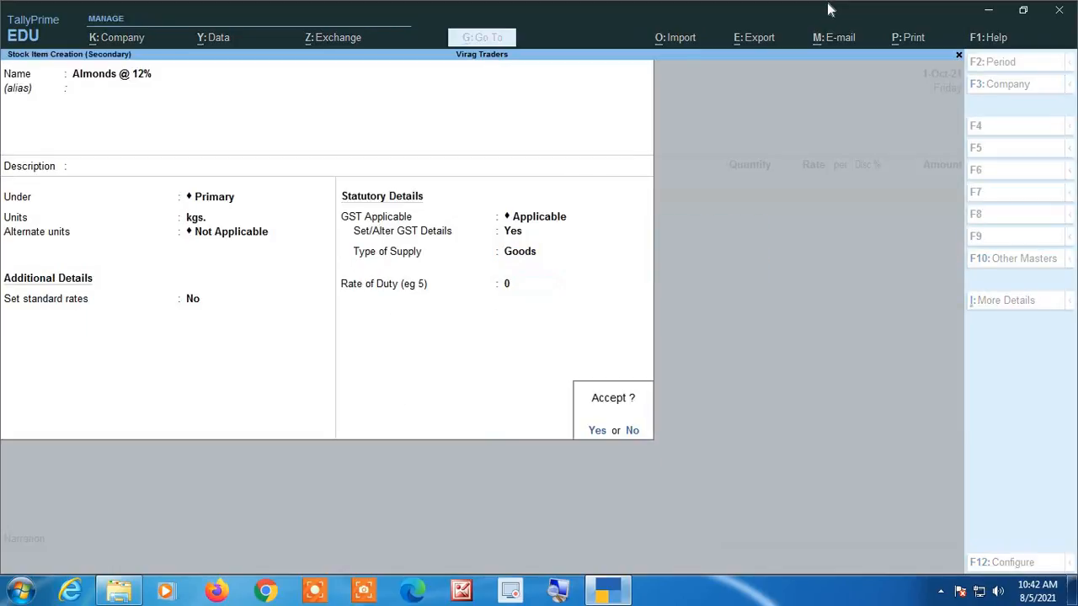
{"action": "key", "text": "Return"}
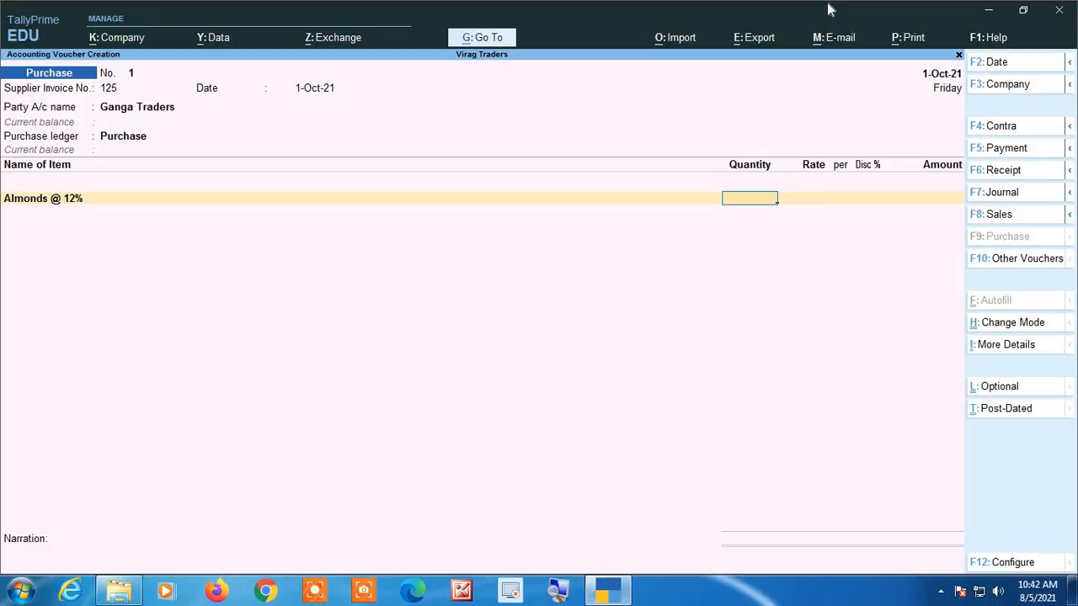
- Enter 500 kgs. of Almonds @ 12% at a rate of 200 per kg on the purchase voucher
{"action": "type", "text": "500"}
{"action": "key", "text": "Return"}
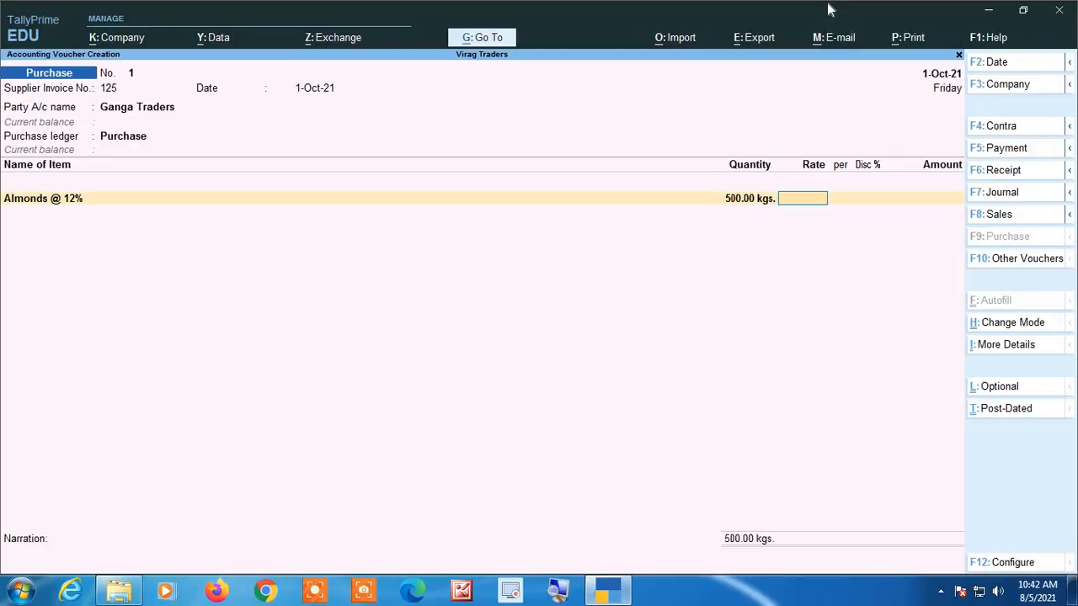
{"action": "type", "text": "200"}
{"action": "key", "text": "Return"}
{"action": "key", "text": "Return"}
{"action": "key", "text": "Return"}
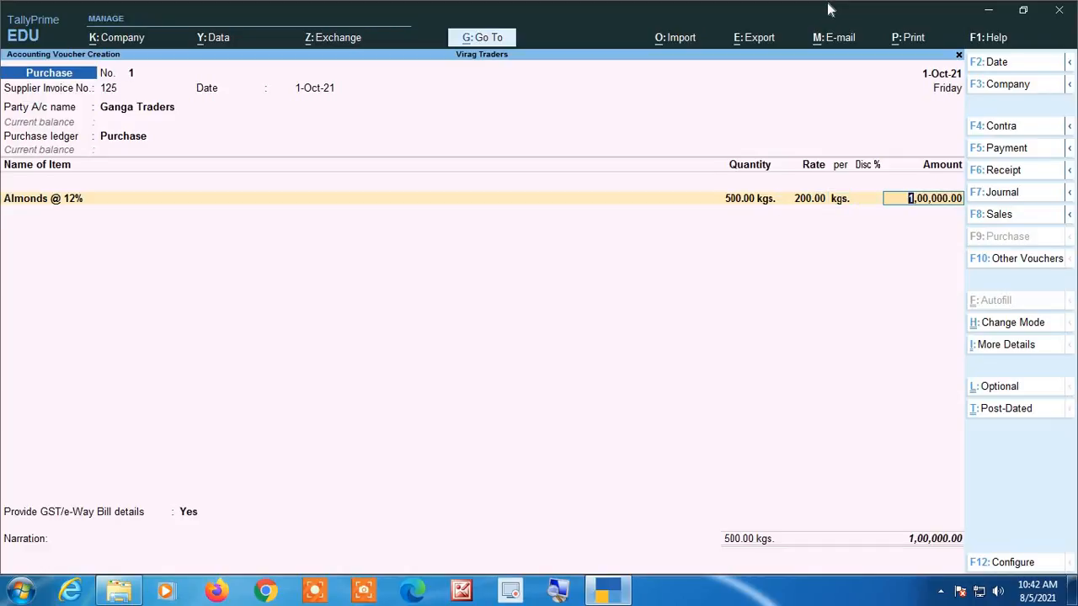
{"action": "key", "text": "Return"}
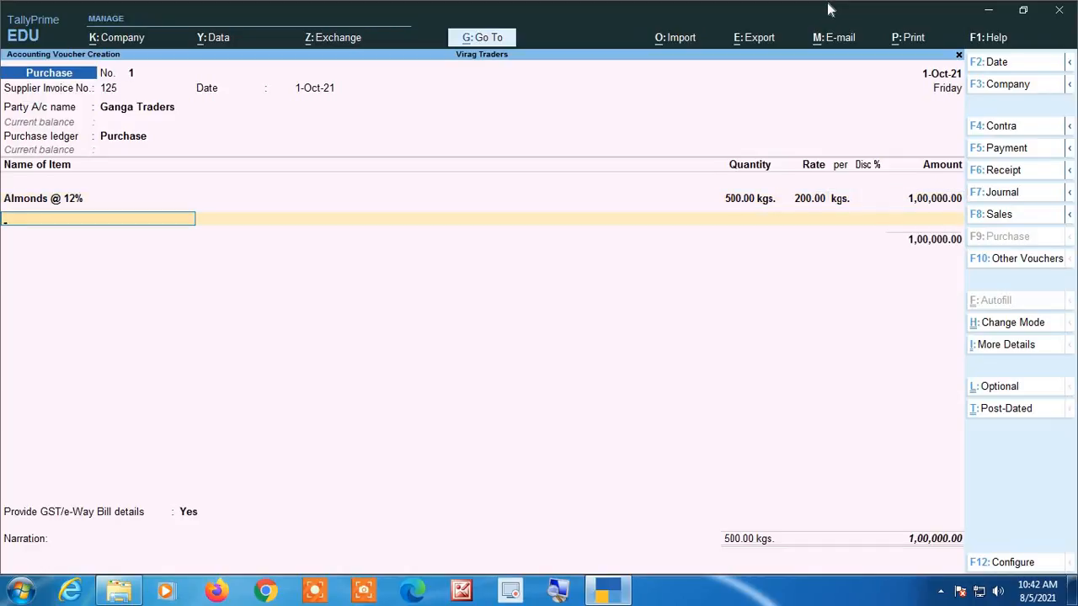
- Start a second stock item named Sugar @ 5% under Primary, measured in kgs. without alternate units
{"action": "key", "text": "alt+c"}
{"action": "type", "text": "Sugar"}
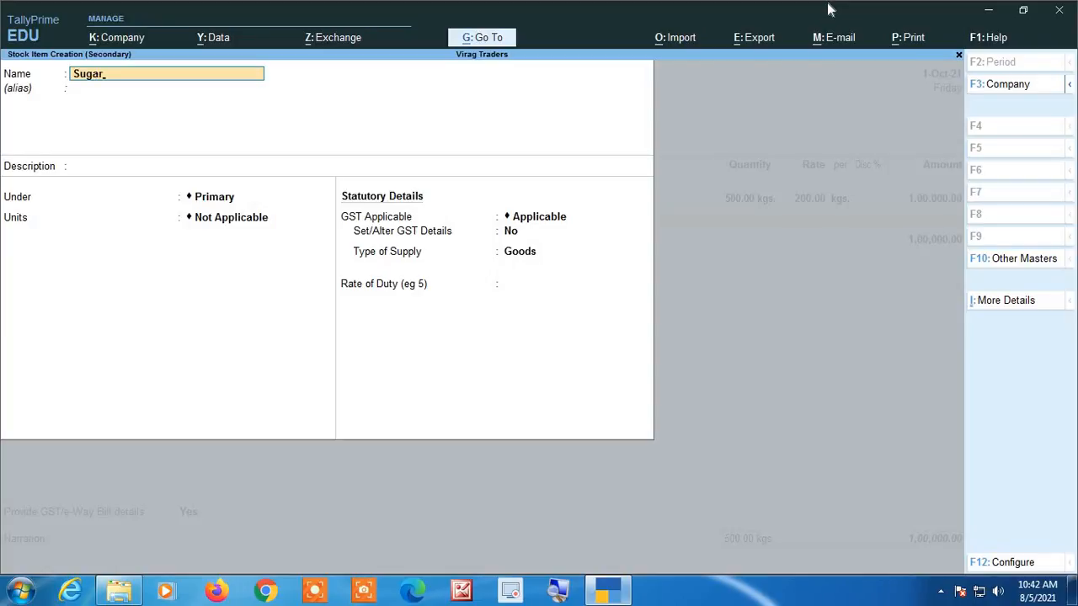
{"action": "type", "text": " @ 5%"}
{"action": "key", "text": "Return"}
{"action": "key", "text": "Return"}
{"action": "key", "text": "Return"}
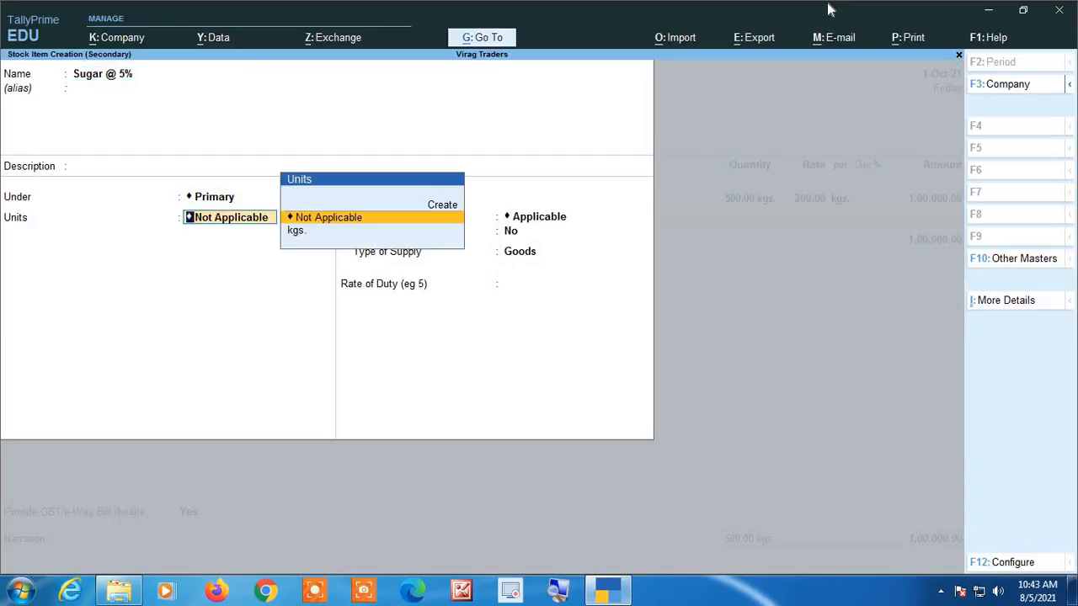
{"action": "key", "text": "Down"}
{"action": "key", "text": "Return"}
{"action": "key", "text": "Return"}
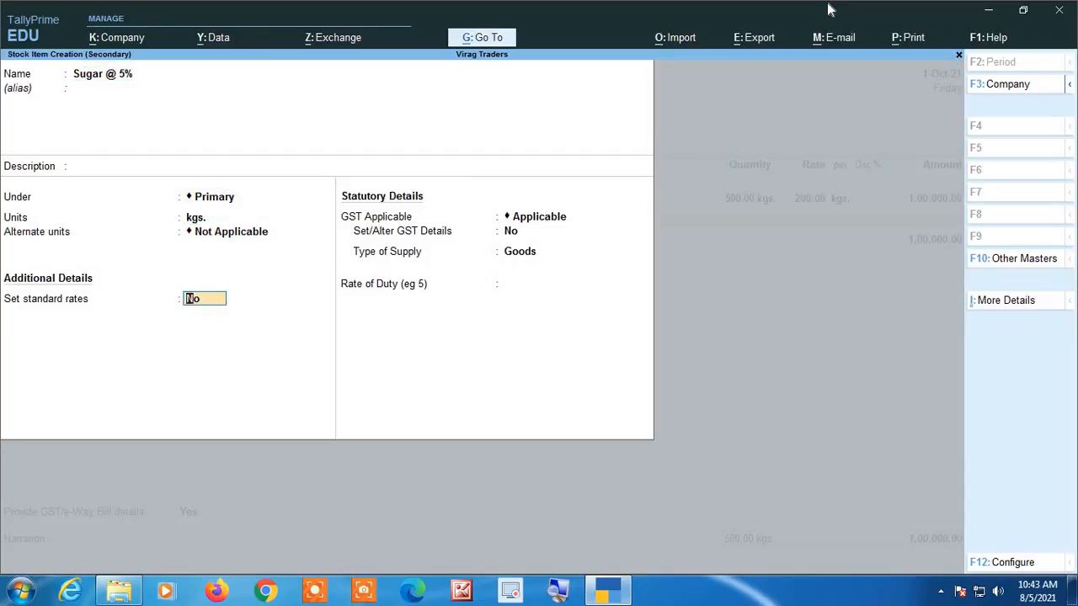
- Skip standard rates for Sugar @ 5%, turn on its GST details and enter HSN/SAC 1701
{"action": "key", "text": "Return"}
{"action": "key", "text": "Return"}
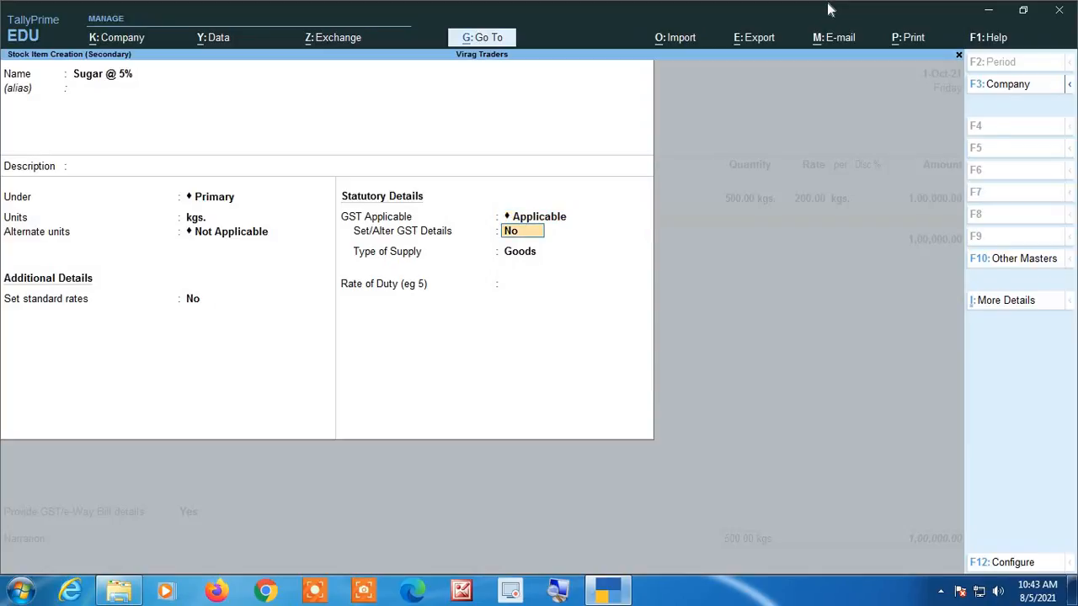
{"action": "type", "text": "yes"}
{"action": "key", "text": "Return"}
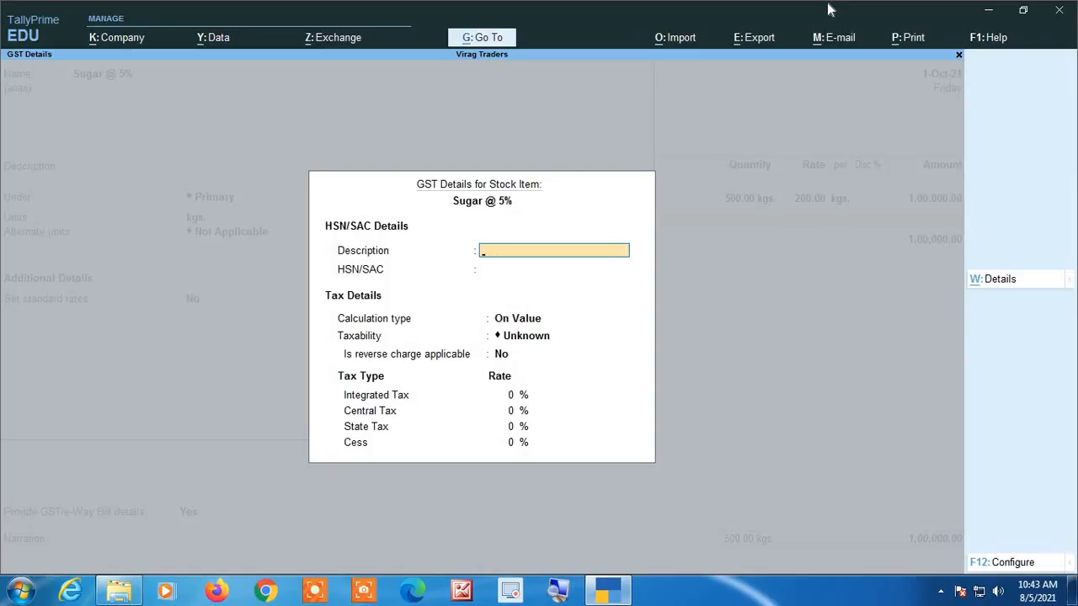
{"action": "key", "text": "Return"}
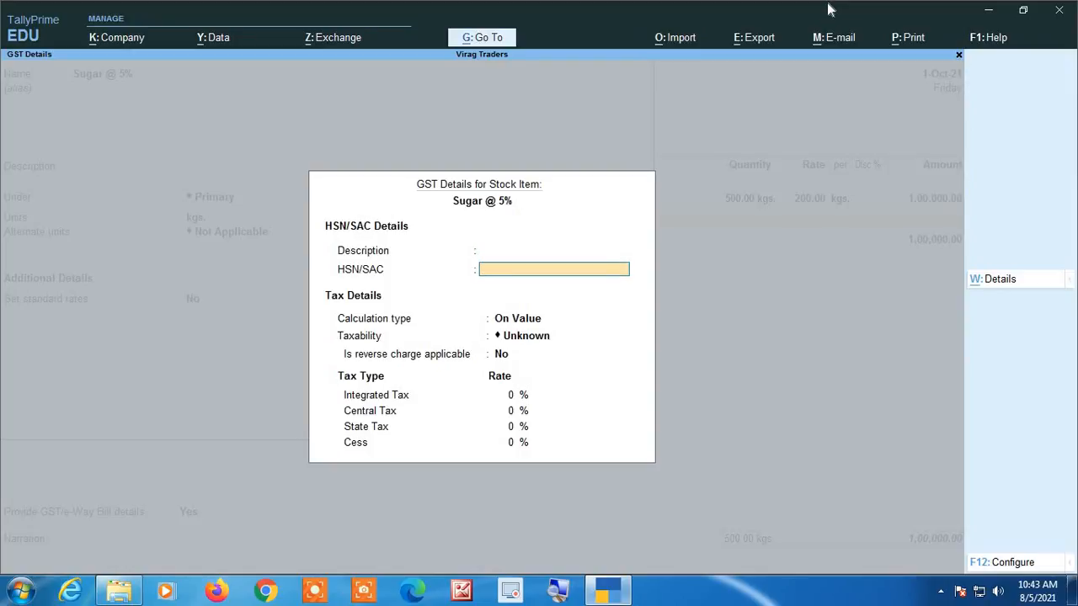
{"action": "type", "text": "1701"}
{"action": "key", "text": "Return"}
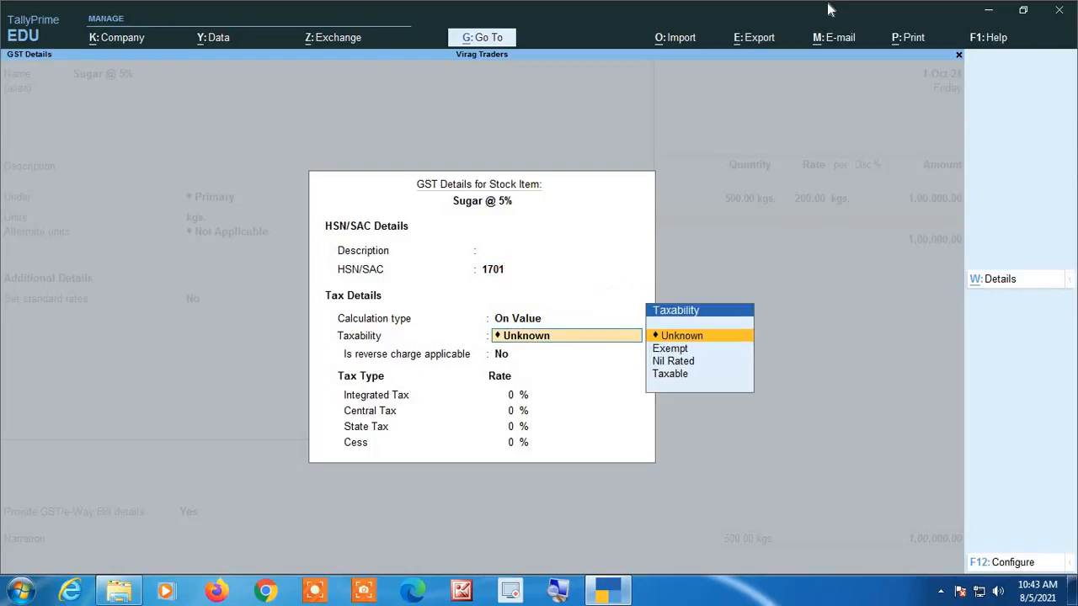
- Make Sugar @ 5% taxable at 5% integrated tax with no cess and save the stock item
{"action": "key", "text": "Down"}
{"action": "key", "text": "Down"}
{"action": "key", "text": "Down"}
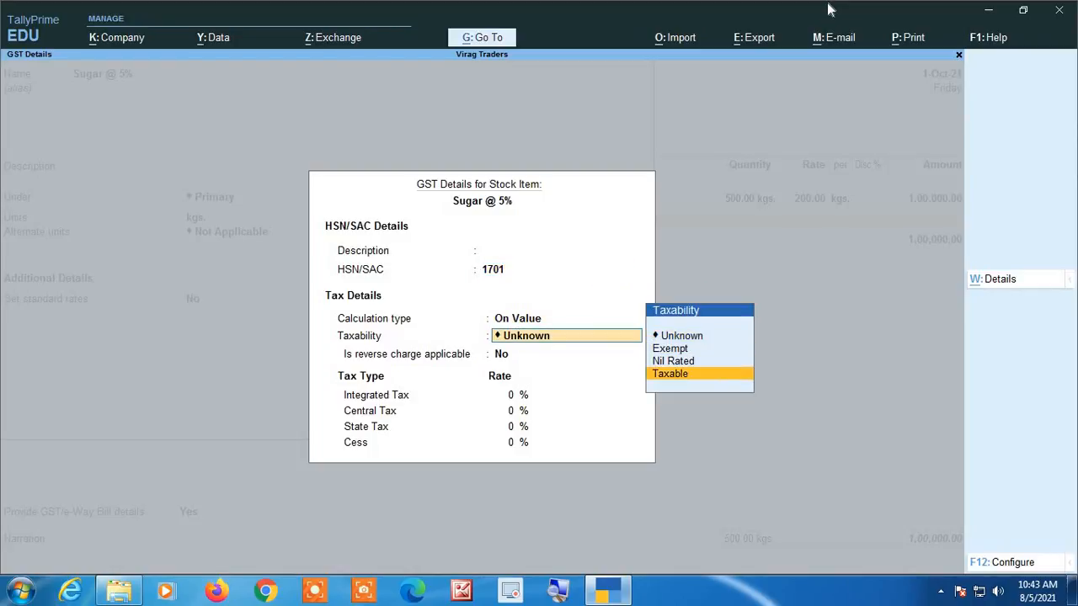
{"action": "key", "text": "Return"}
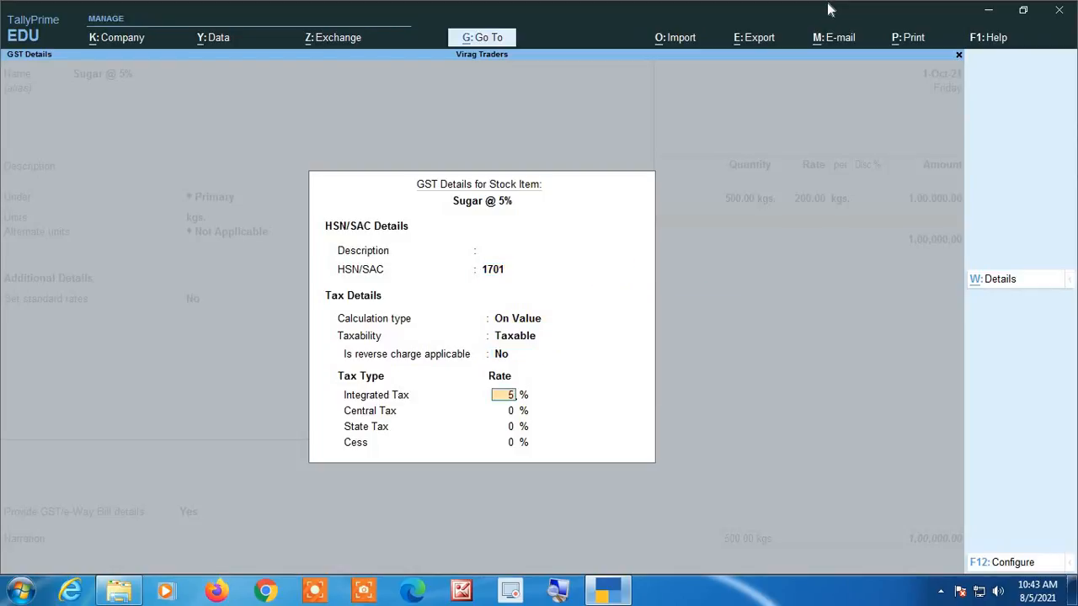
{"action": "key", "text": "Return"}
{"action": "key", "text": "Return"}
{"action": "key", "text": "Return"}
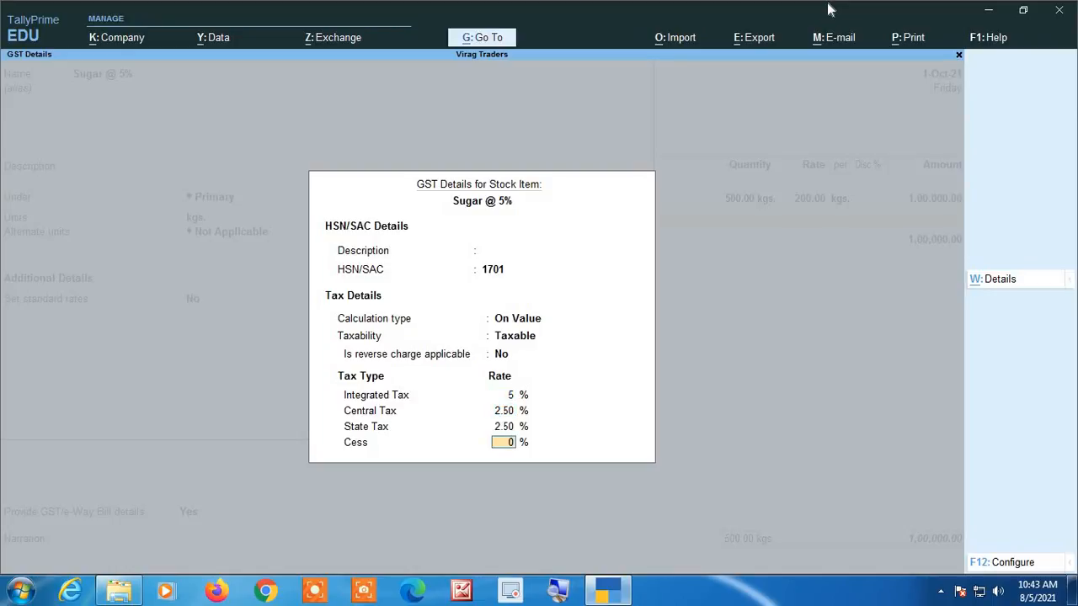
{"action": "key", "text": "Return"}
{"action": "key", "text": "Return"}
{"action": "key", "text": "Return"}
{"action": "key", "text": "Return"}
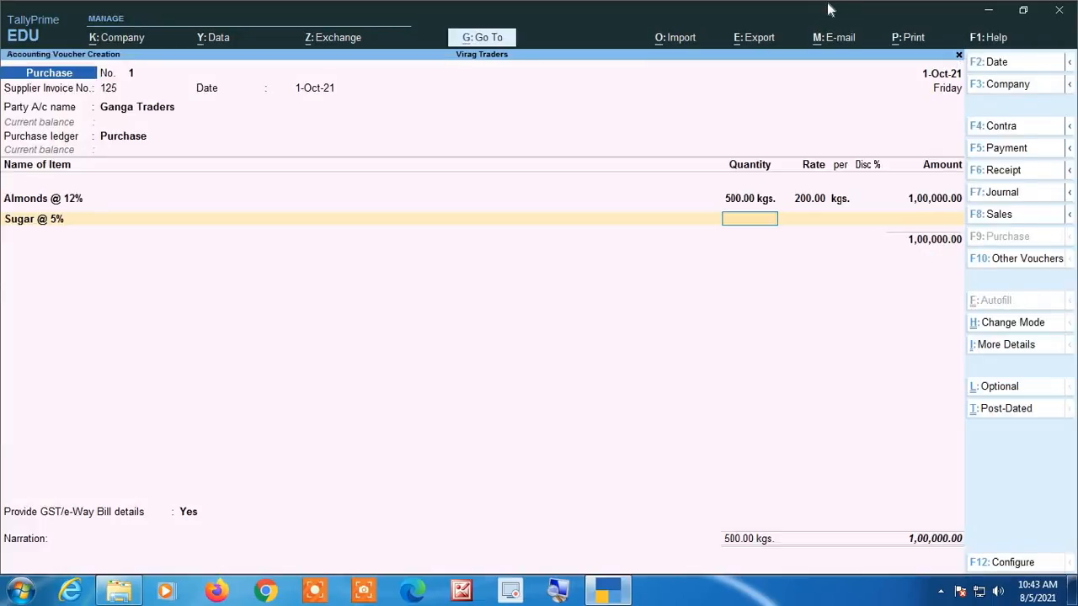
- Enter 500 kgs. of Sugar @ 5% at a rate of 40 per kg on the purchase voucher
{"action": "type", "text": "500"}
{"action": "key", "text": "Return"}
{"action": "type", "text": "40"}
{"action": "key", "text": "Return"}
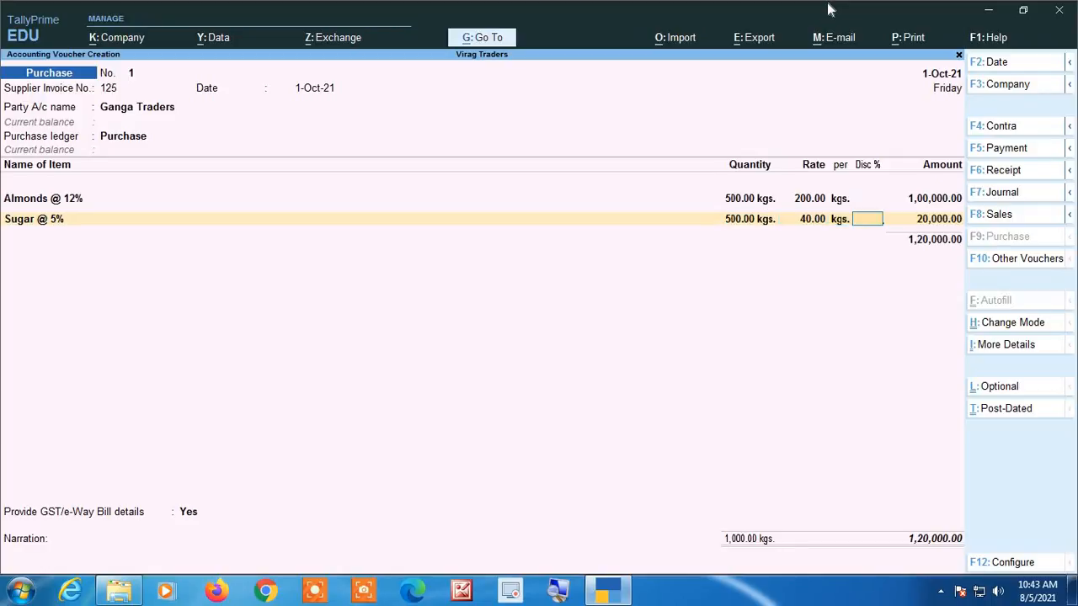
{"action": "key", "text": "Return"}
{"action": "key", "text": "Return"}
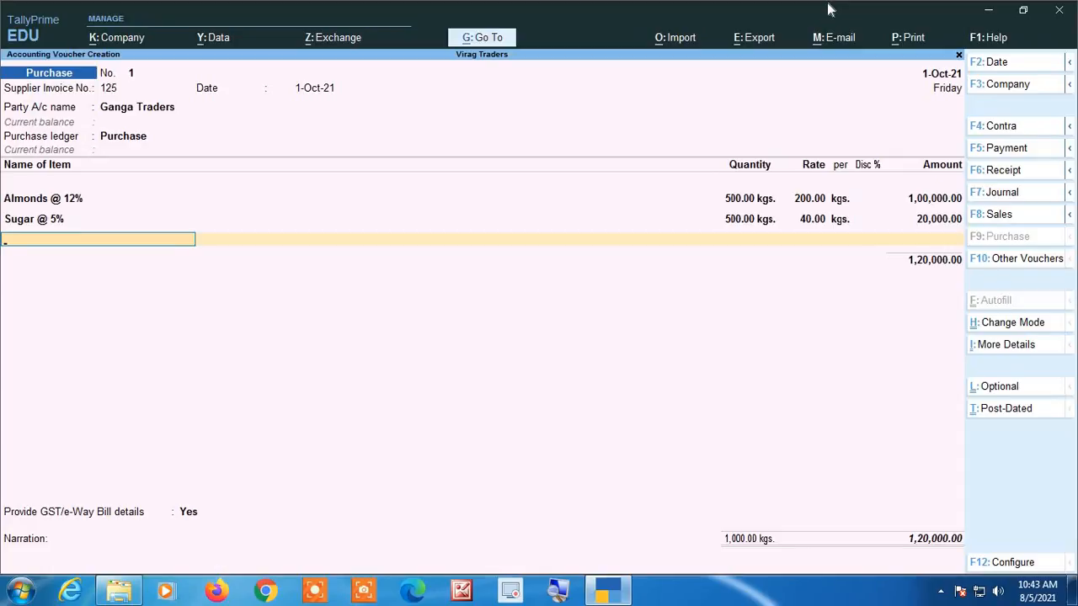
- Start a stock item named Rice under Primary, measured in kgs. without alternate units or standard rates
{"action": "key", "text": "alt+c"}
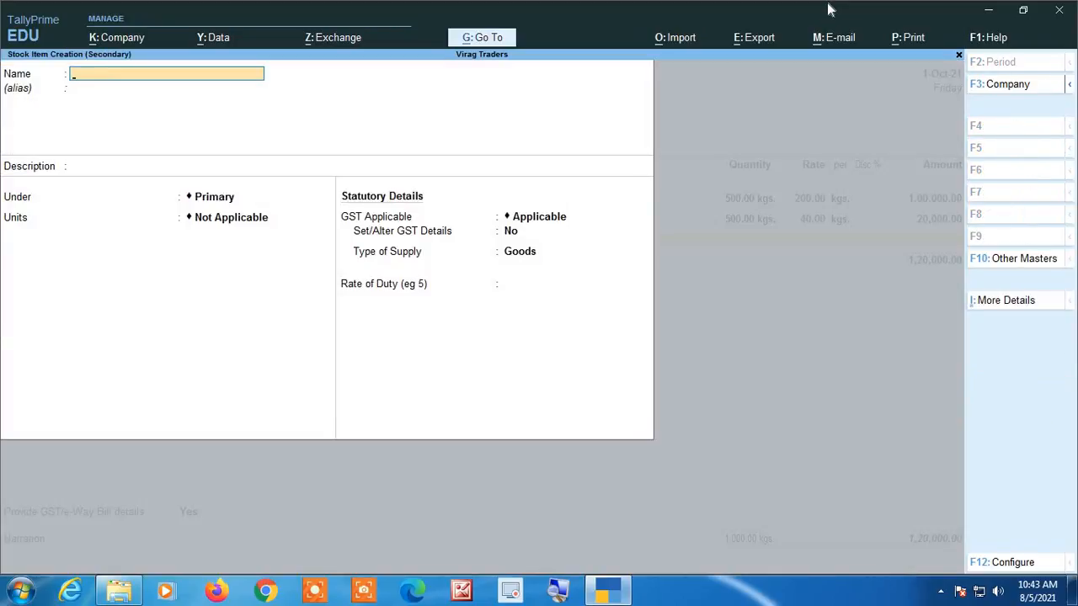
{"action": "type", "text": "Rice"}
{"action": "key", "text": "Return"}
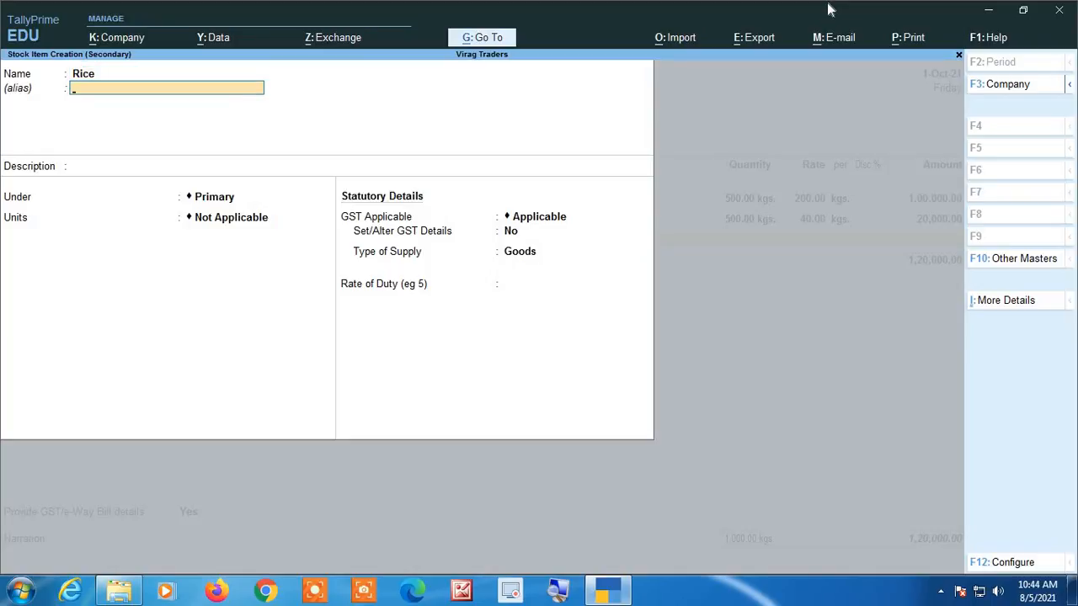
{"action": "key", "text": "Return"}
{"action": "key", "text": "Return"}
{"action": "key", "text": "Return"}
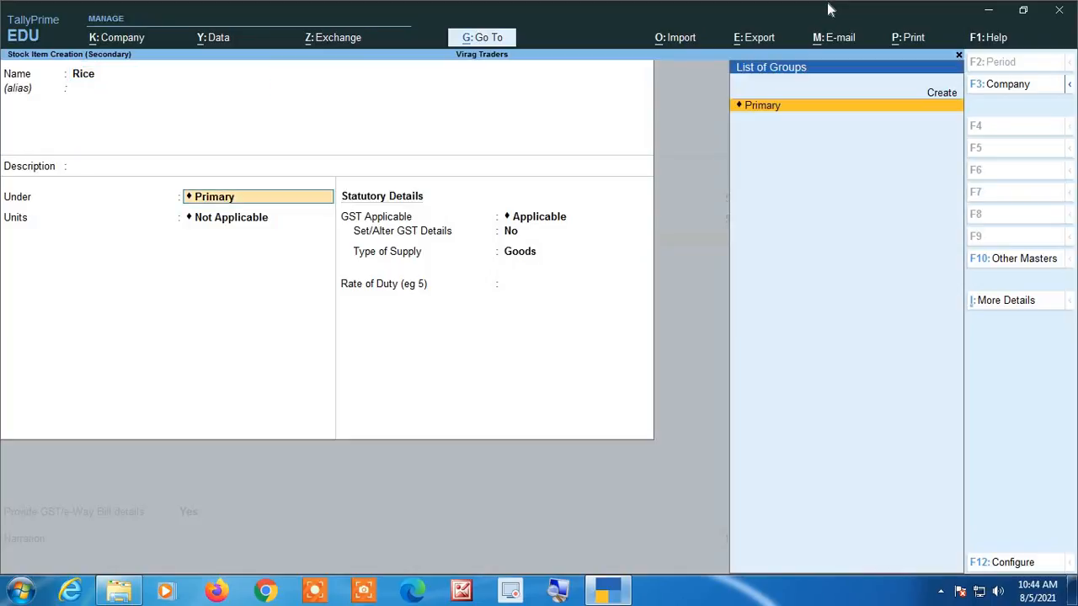
{"action": "key", "text": "Down"}
{"action": "key", "text": "Return"}
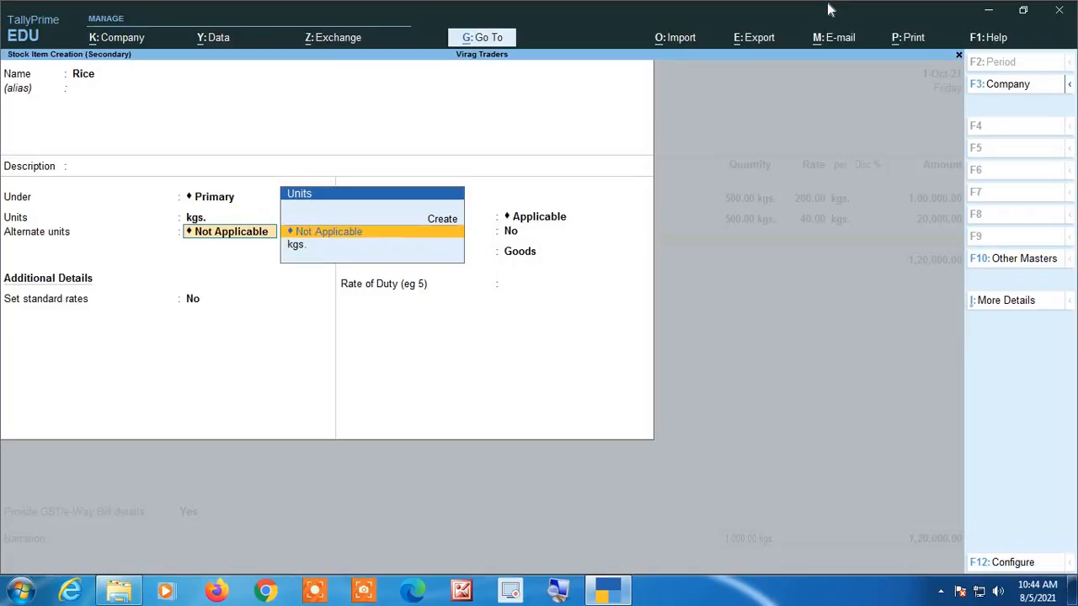
{"action": "key", "text": "Return"}
{"action": "key", "text": "Return"}
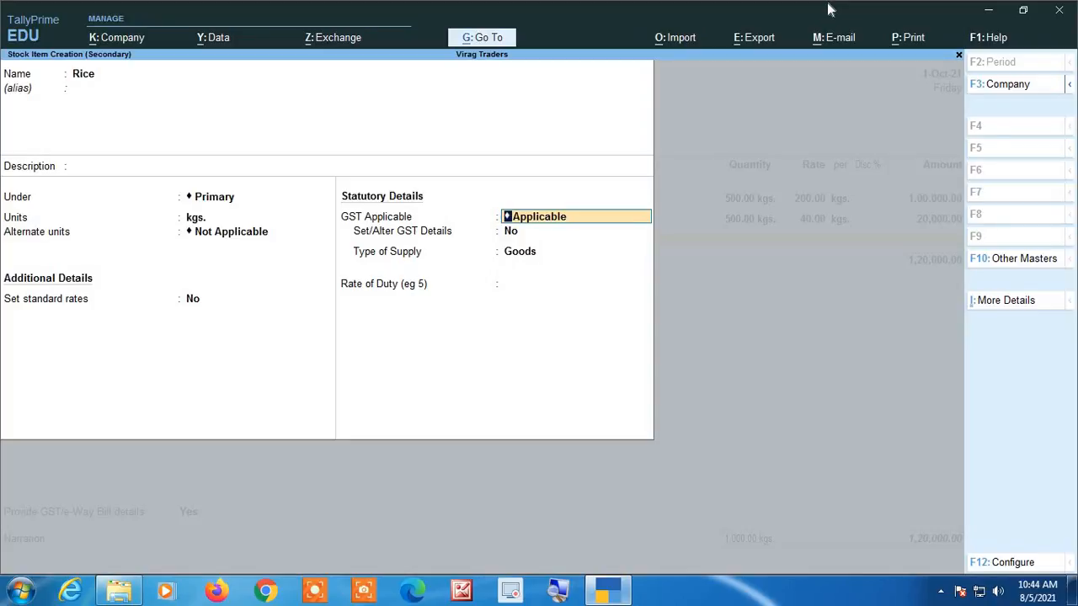
- Turn on GST details for Rice and enter HSN/SAC 1006 with calculation type On Value
{"action": "key", "text": "Return"}
{"action": "type", "text": "y"}
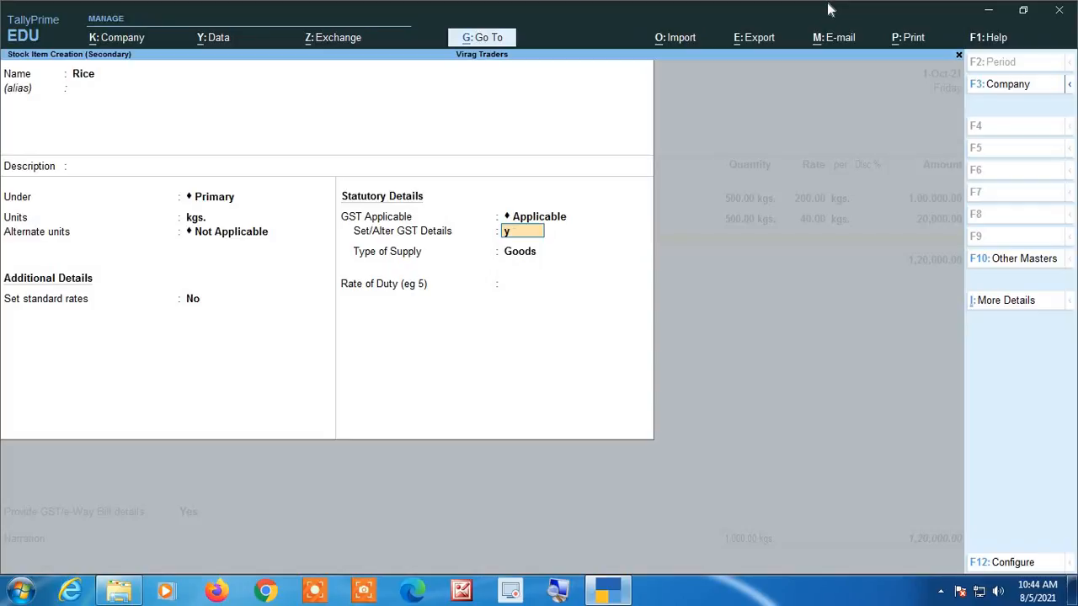
{"action": "type", "text": "es"}
{"action": "key", "text": "Return"}
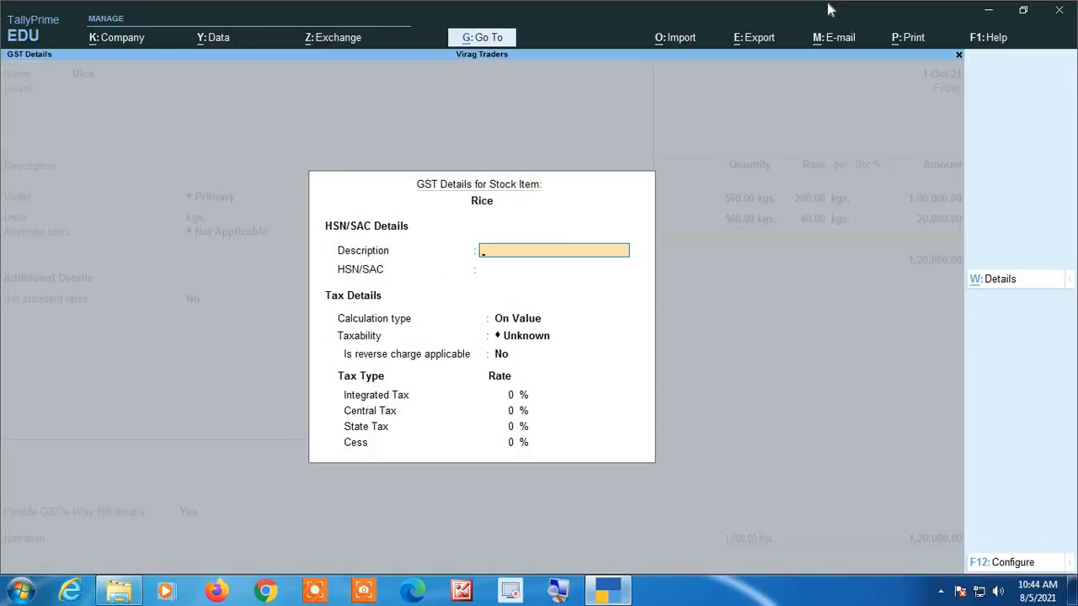
{"action": "key", "text": "Return"}
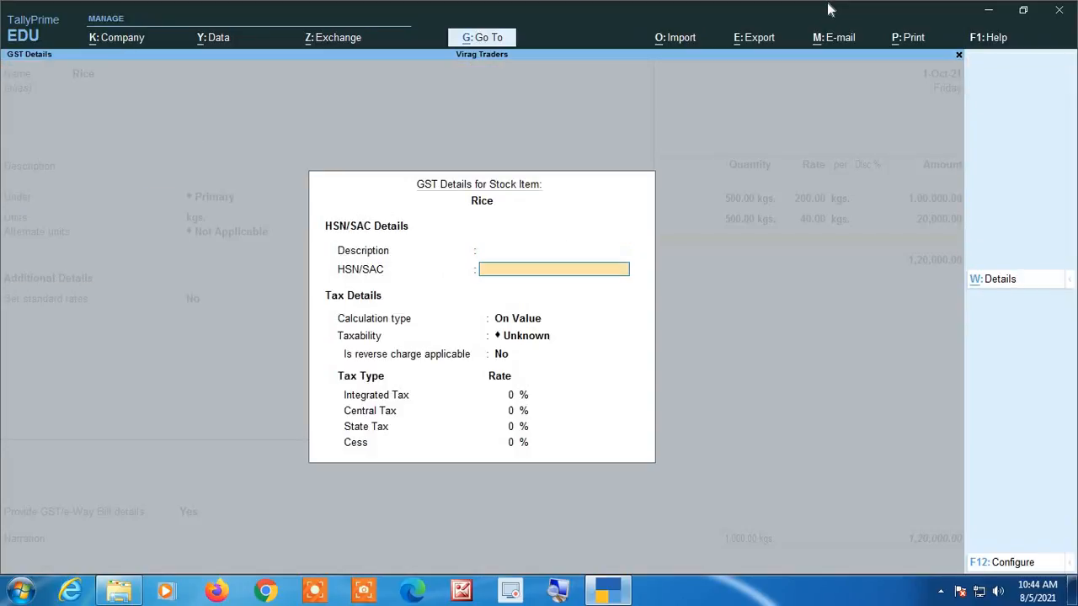
{"action": "type", "text": "106"}
{"action": "key", "text": "BackSpace"}
{"action": "type", "text": "06"}
{"action": "key", "text": "Return"}
{"action": "key", "text": "Return"}
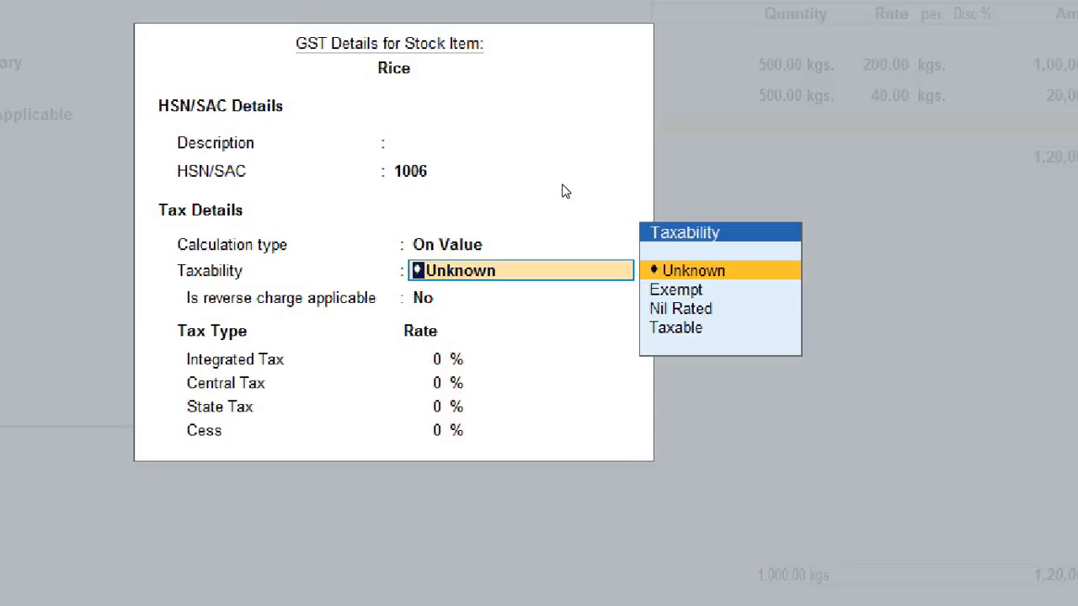
- Set Rice's taxability to Exempt, keep Goods as the type of supply and save the stock item
{"action": "key", "text": "Down"}
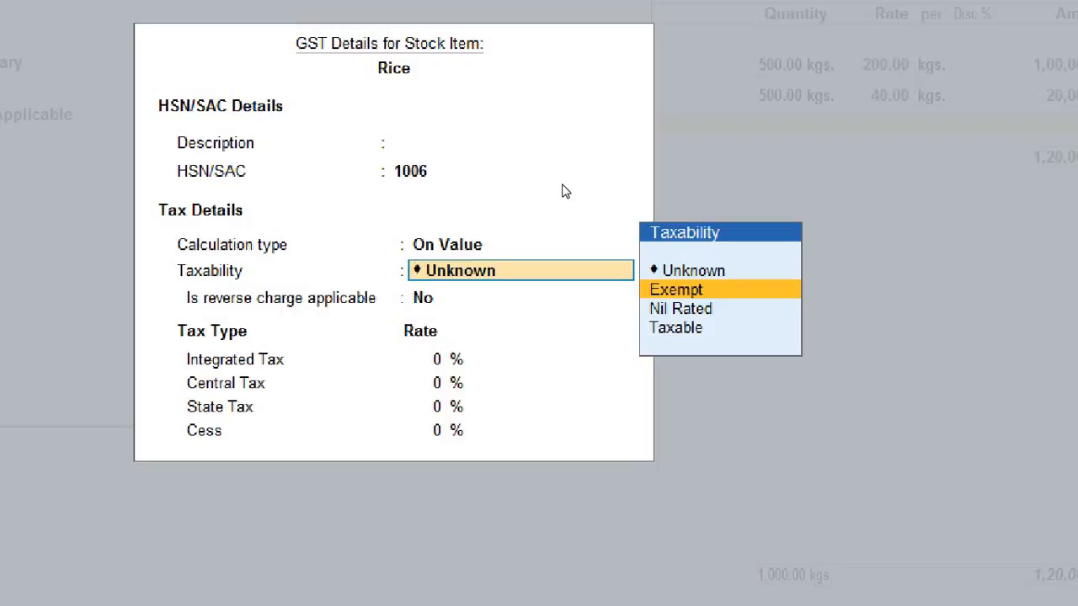
{"action": "key", "text": "Return"}
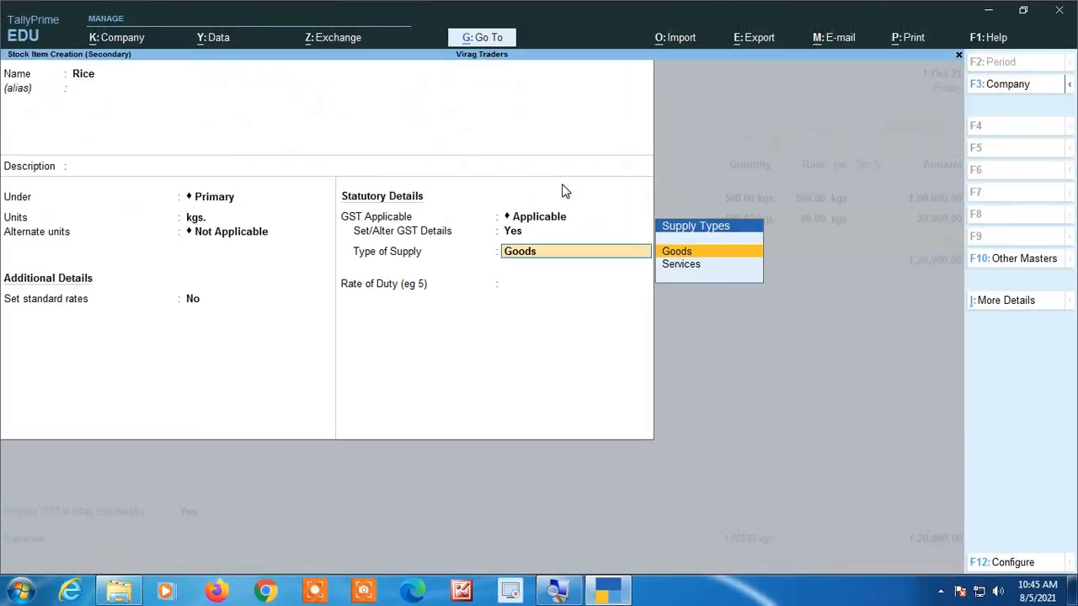
{"action": "key", "text": "Return"}
{"action": "key", "text": "Return"}
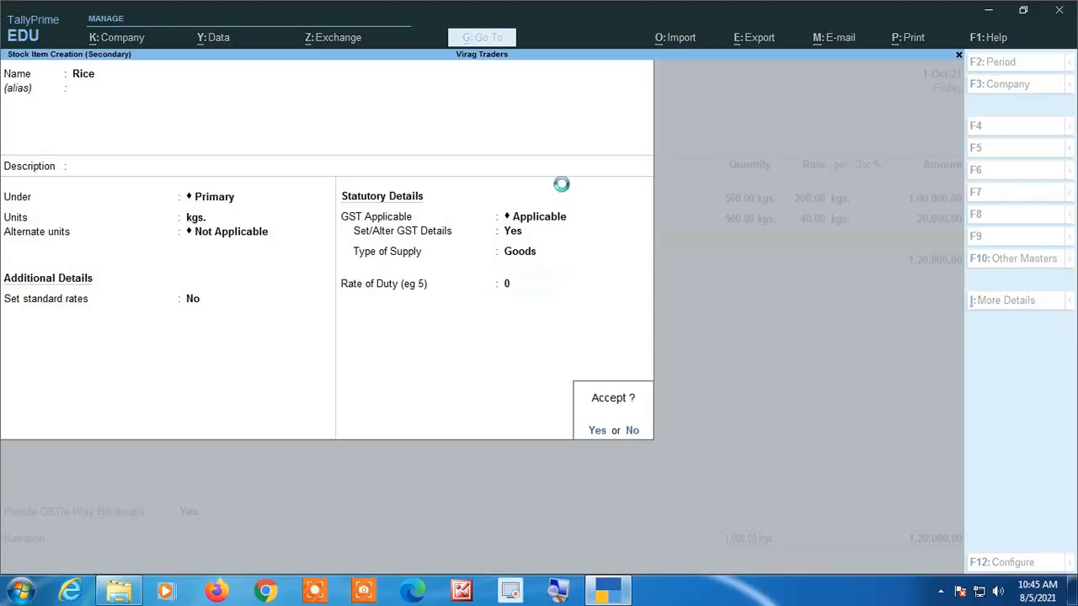
{"action": "key", "text": "Return"}
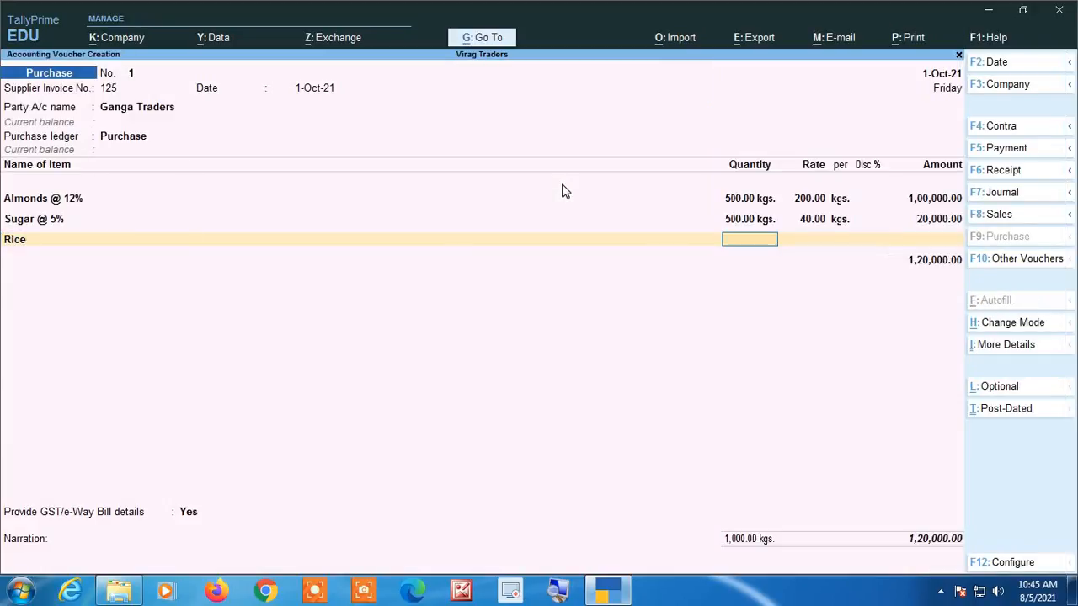
- Enter 500 kgs. of Rice at a rate of 35 per kg on the purchase voucher
{"action": "type", "text": "500"}
{"action": "key", "text": "Return"}
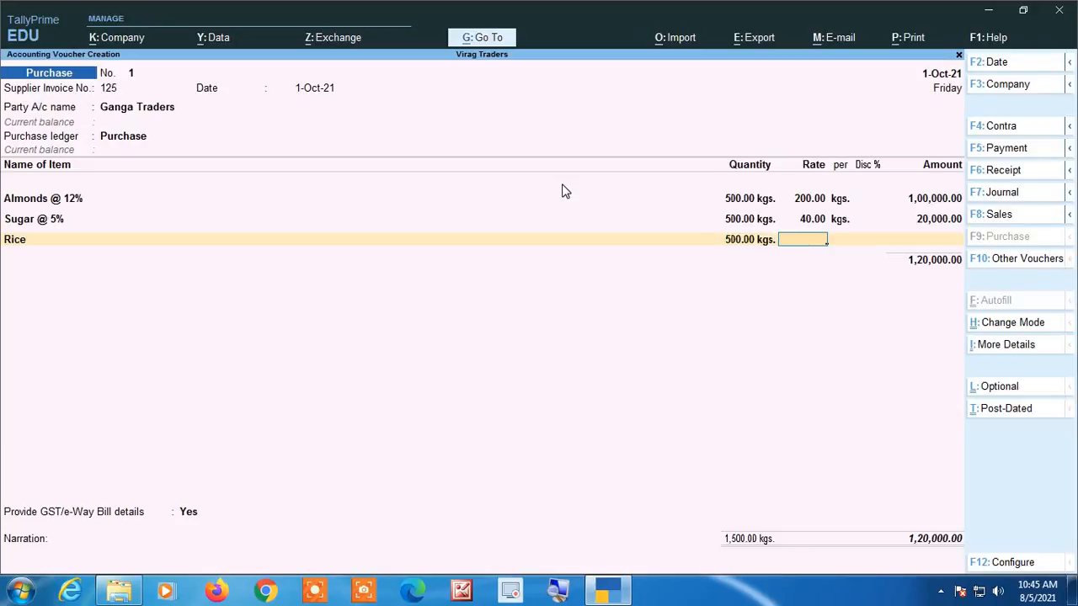
{"action": "type", "text": "35"}
{"action": "key", "text": "Return"}
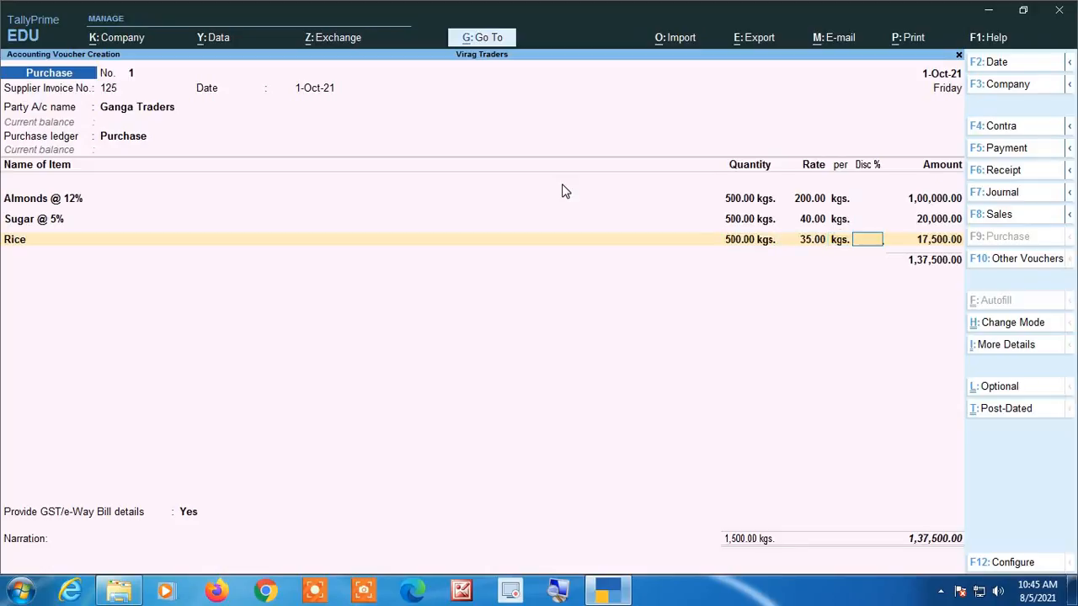
{"action": "key", "text": "Return"}
{"action": "key", "text": "Return"}
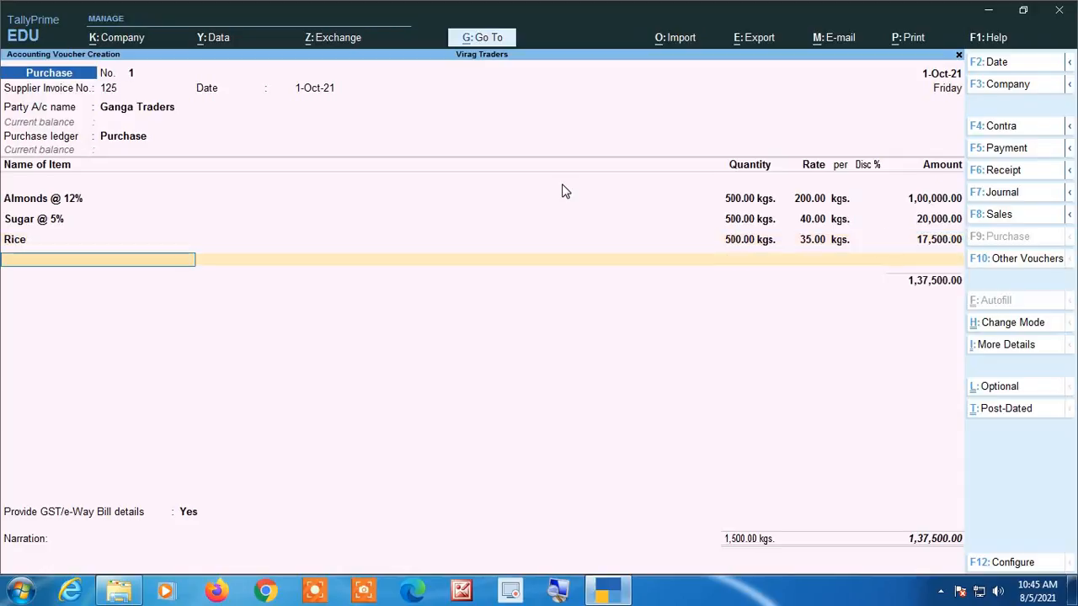
- Start a stock item named Salt under Primary, measured in kgs. without alternate units or standard rates
{"action": "key", "text": "alt+c"}
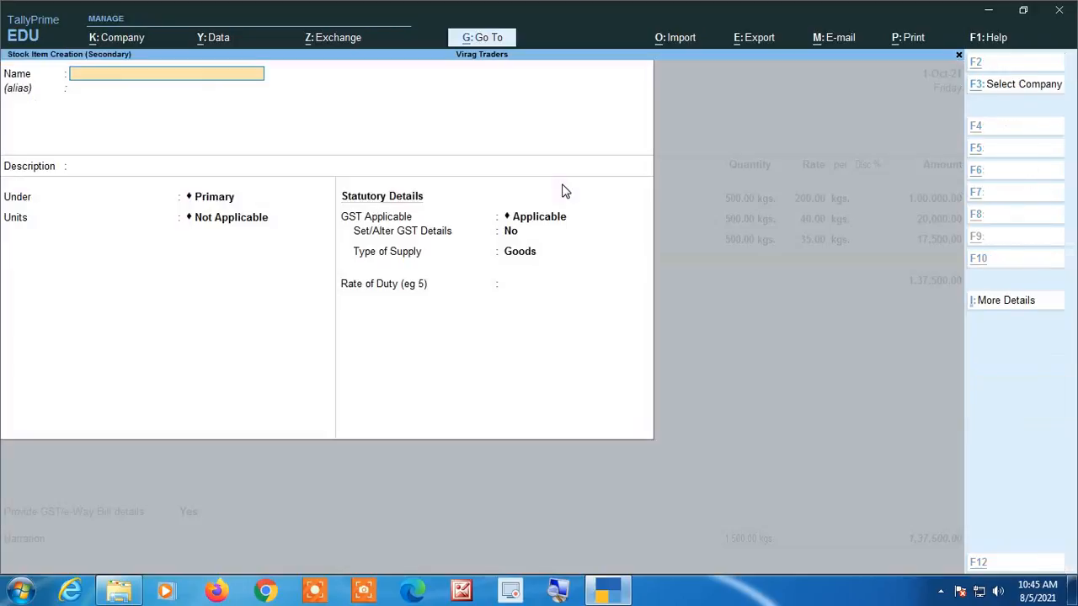
{"action": "type", "text": "Salt"}
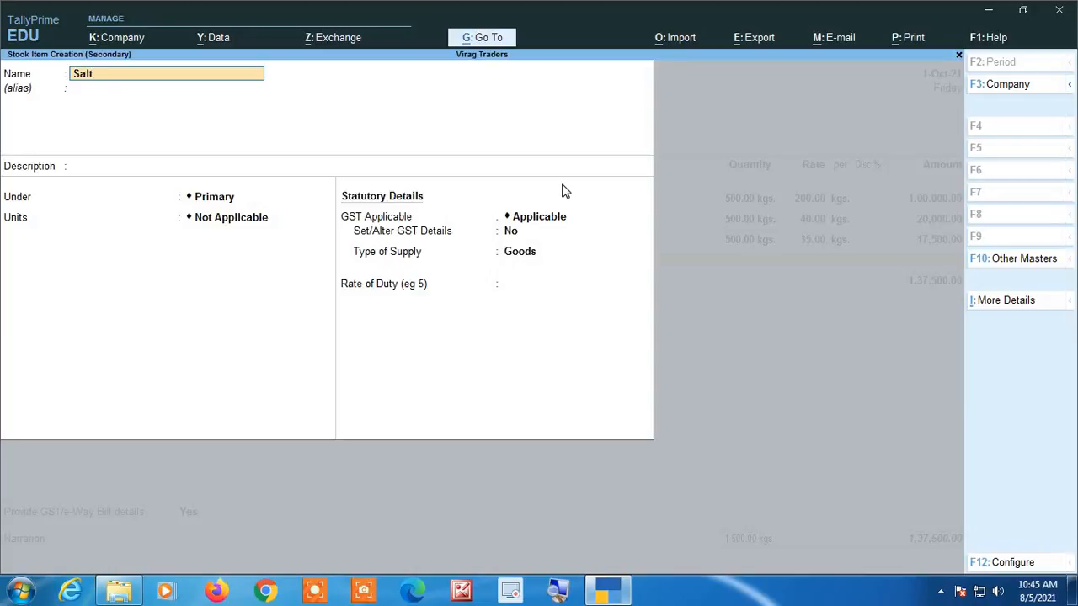
{"action": "key", "text": "Return"}
{"action": "key", "text": "Return"}
{"action": "key", "text": "Return"}
{"action": "key", "text": "Return"}
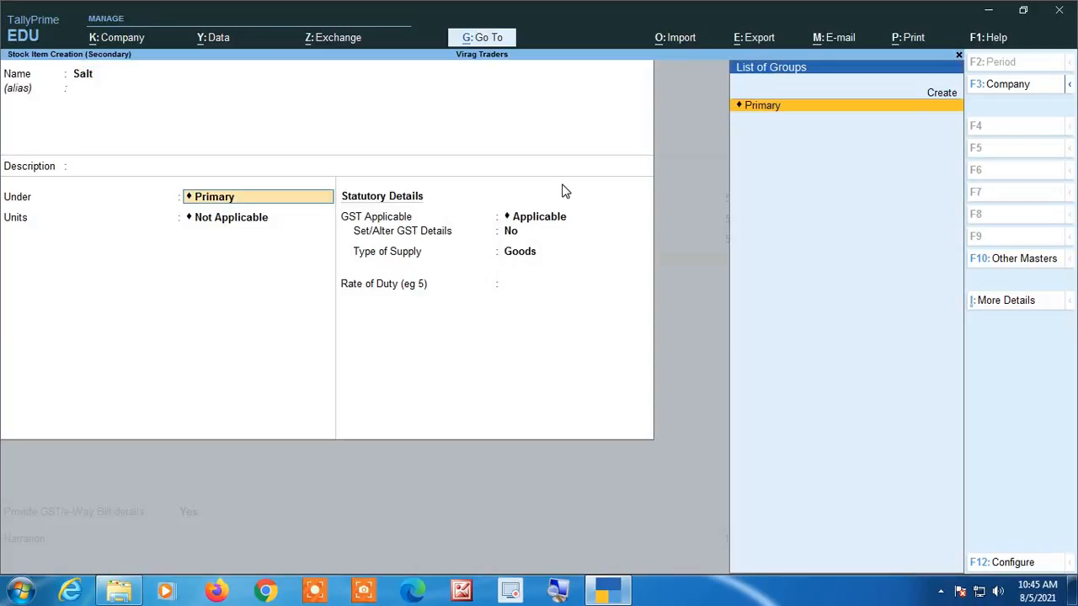
{"action": "key", "text": "Down"}
{"action": "key", "text": "Return"}
{"action": "key", "text": "Return"}
{"action": "key", "text": "Return"}
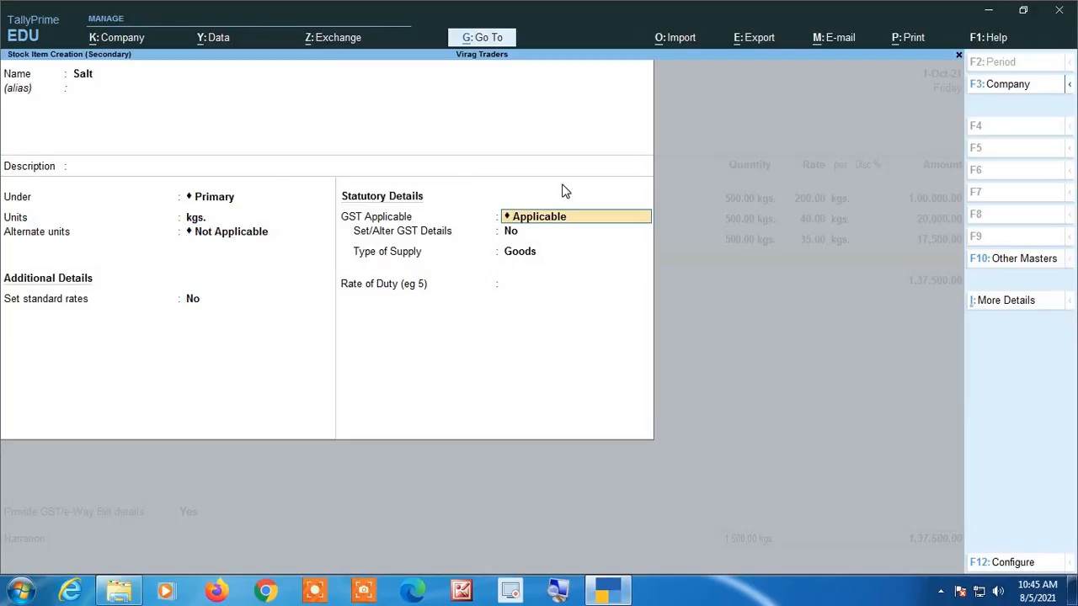
- Turn on GST details for Salt and enter HSN/SAC 2501 with calculation type On Value
{"action": "key", "text": "Return"}
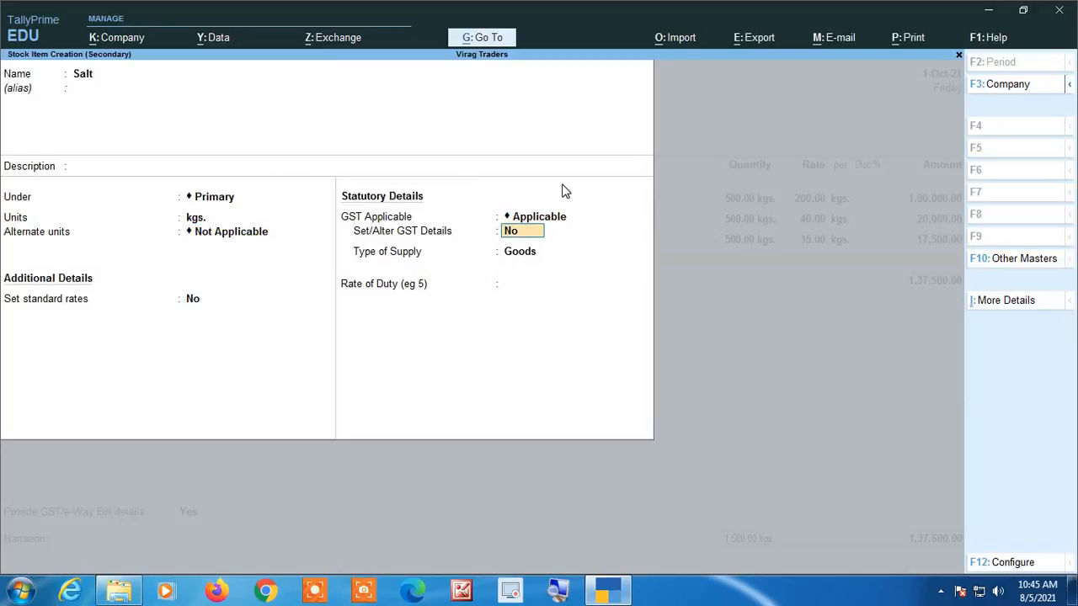
{"action": "type", "text": "yes"}
{"action": "key", "text": "Return"}
{"action": "key", "text": "Return"}
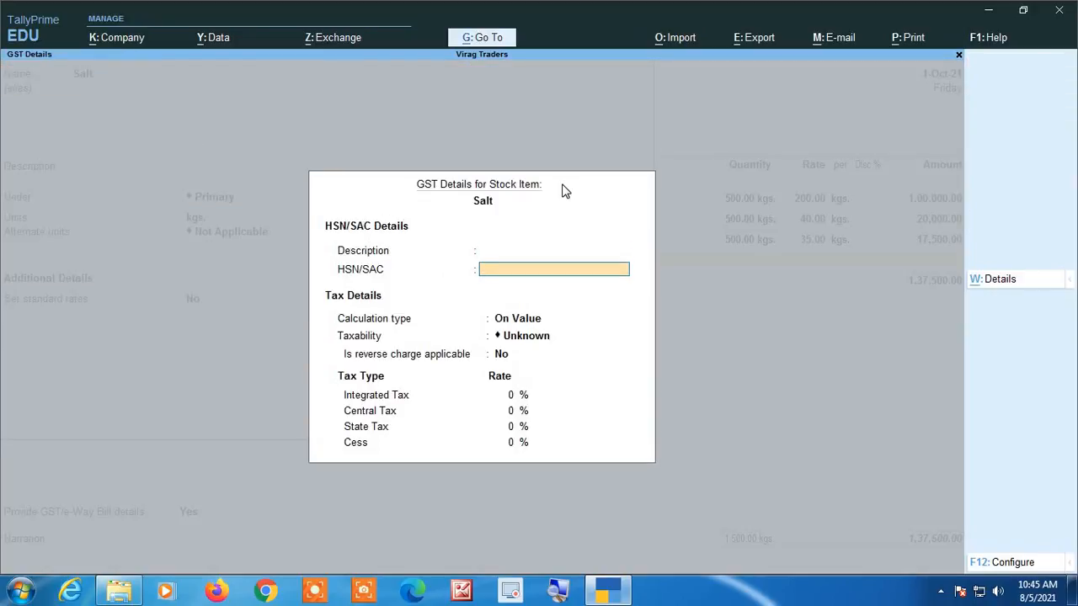
{"action": "type", "text": "2501"}
{"action": "key", "text": "Return"}
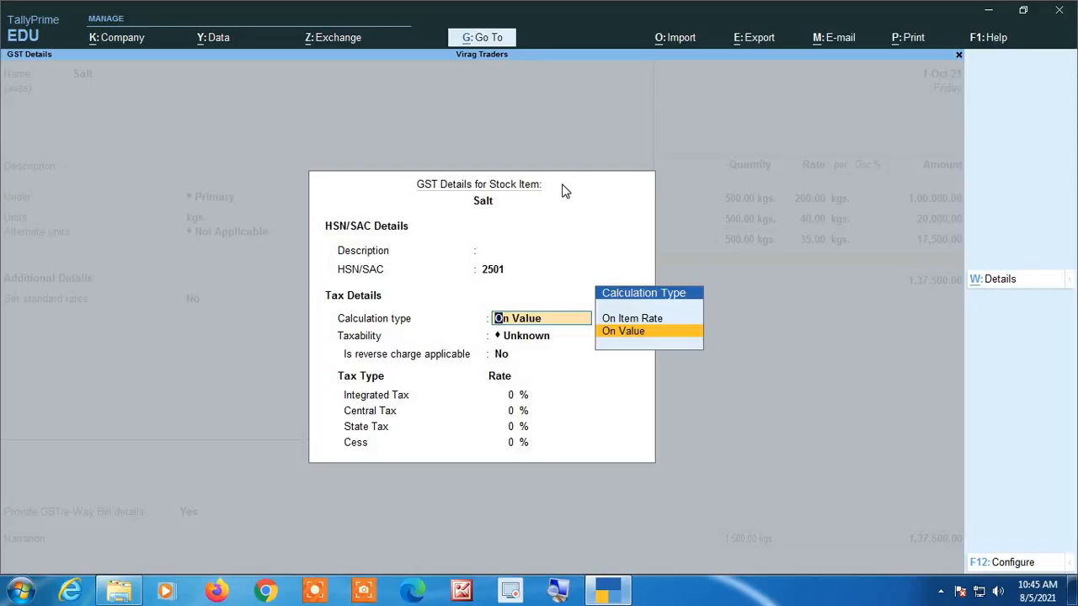
{"action": "key", "text": "Return"}
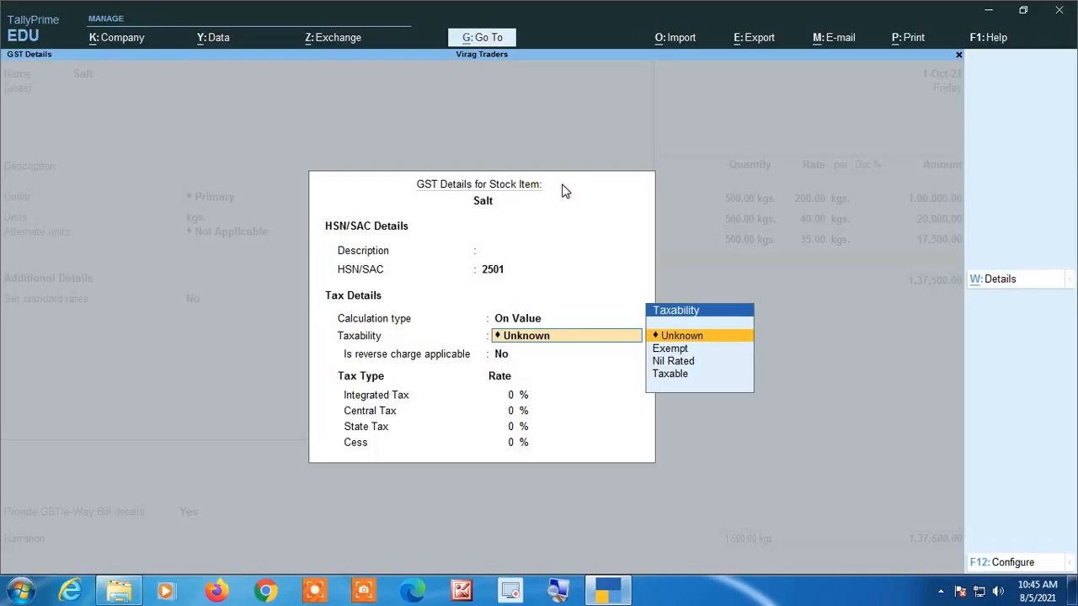
- Set Salt's taxability to Exempt, keep Goods as the type of supply and save the stock item
{"action": "key", "text": "Down"}
{"action": "key", "text": "Return"}
{"action": "key", "text": "ctrl+a"}
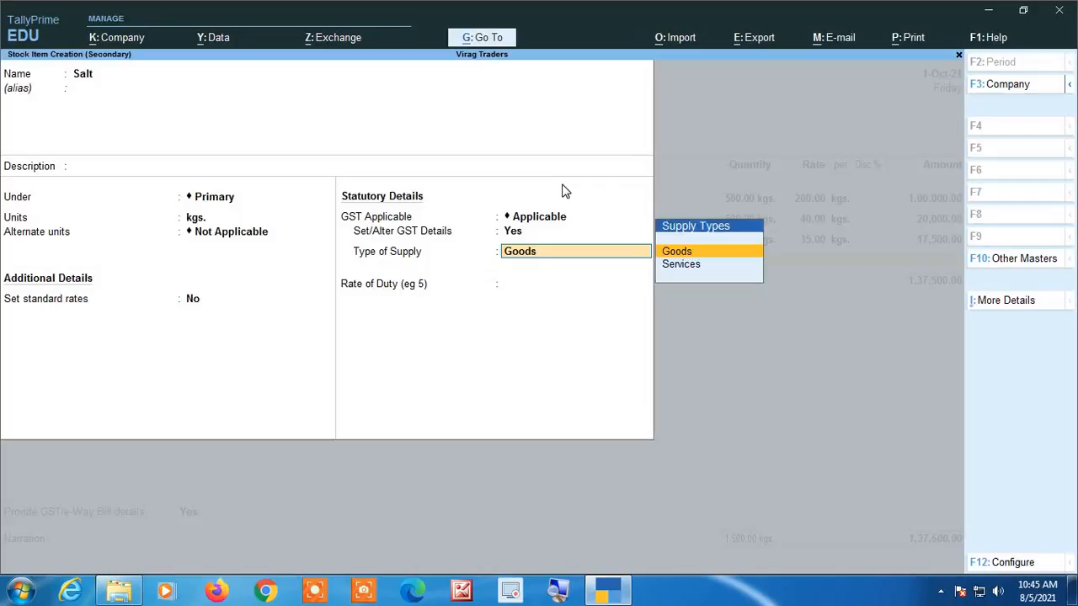
{"action": "key", "text": "Return"}
{"action": "key", "text": "Return"}
{"action": "key", "text": "Return"}
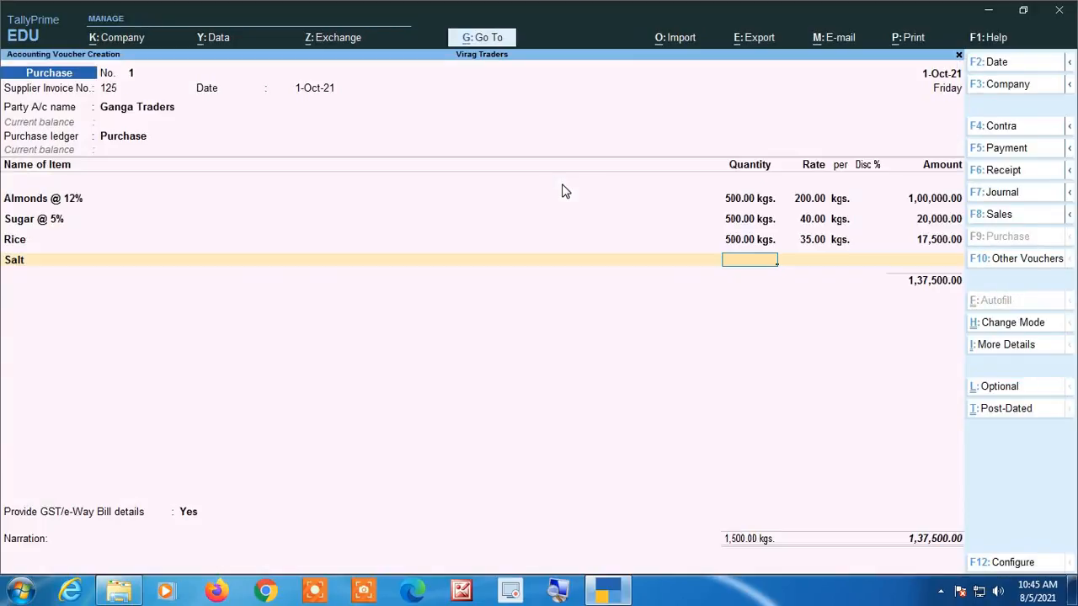
- Enter 500 kgs. of Salt at a rate of 15 per kg and end the voucher's item list
{"action": "type", "text": "500"}
{"action": "key", "text": "Return"}
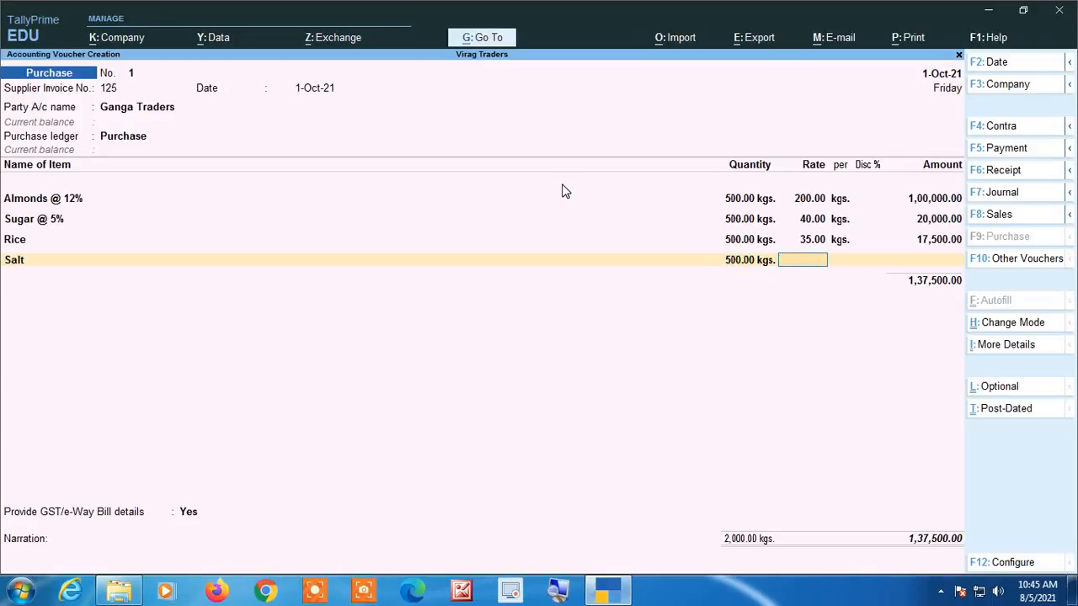
{"action": "type", "text": "15"}
{"action": "key", "text": "Return"}
{"action": "key", "text": "Return"}
{"action": "key", "text": "Return"}
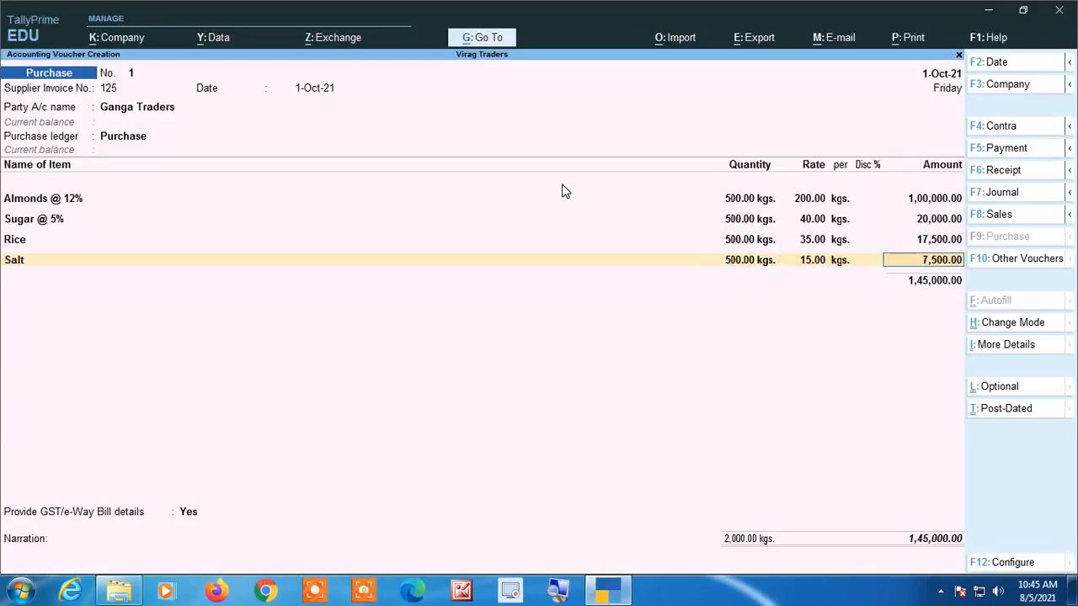
{"action": "key", "text": "Return"}
{"action": "key", "text": "Return"}
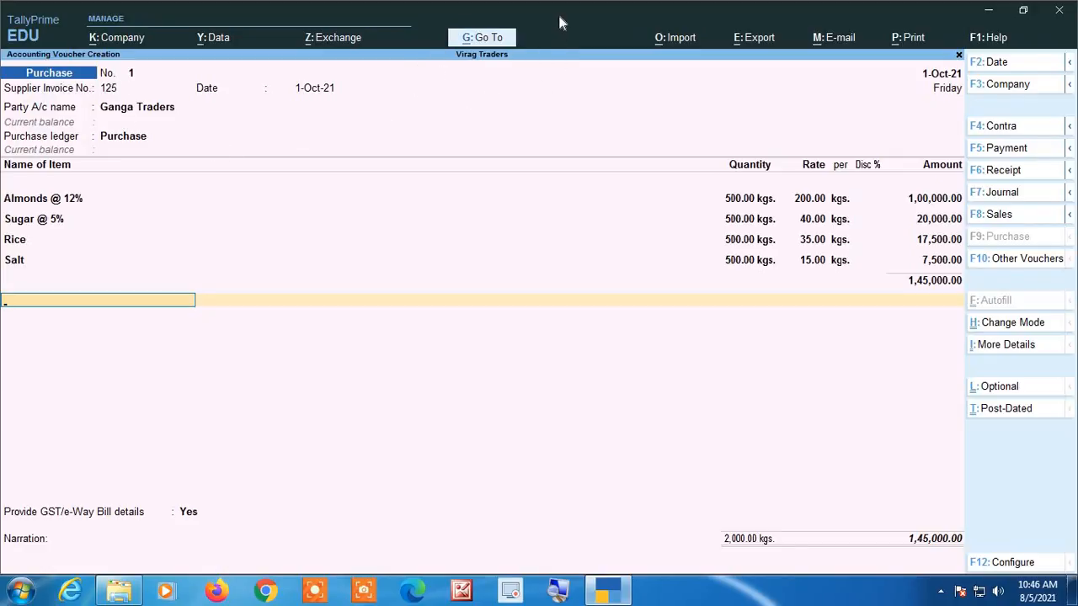
- Add the Cgst and Sgst tax ledgers below the purchase voucher's items and end the ledger list
{"action": "type", "text": "c"}
{"action": "key", "text": "Return"}
{"action": "key", "text": "Return"}
{"action": "type", "text": "sg"}
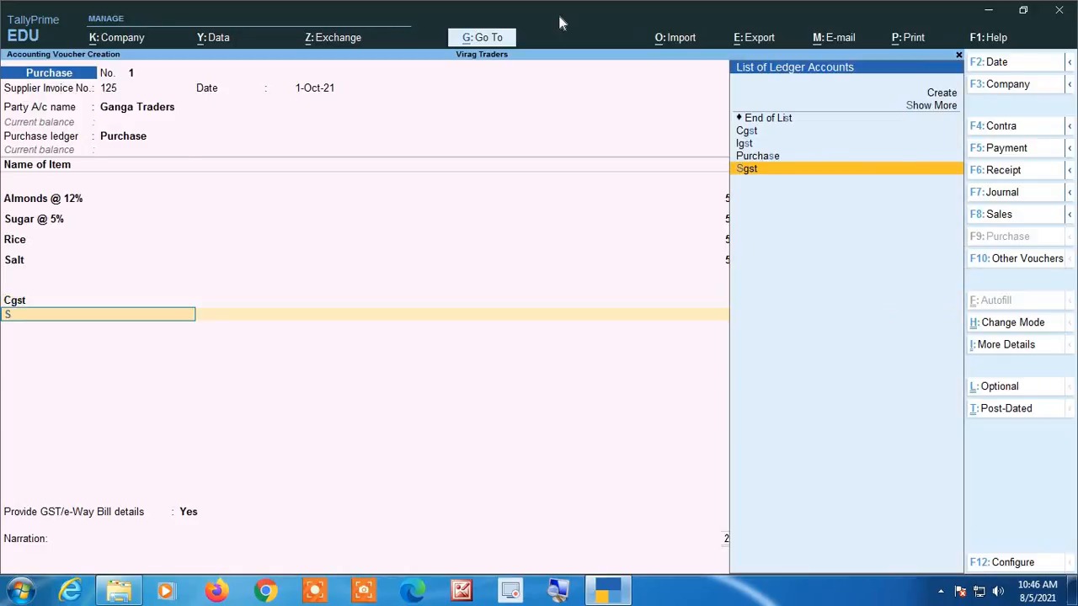
{"action": "key", "text": "Return"}
{"action": "key", "text": "Return"}
{"action": "key", "text": "Return"}
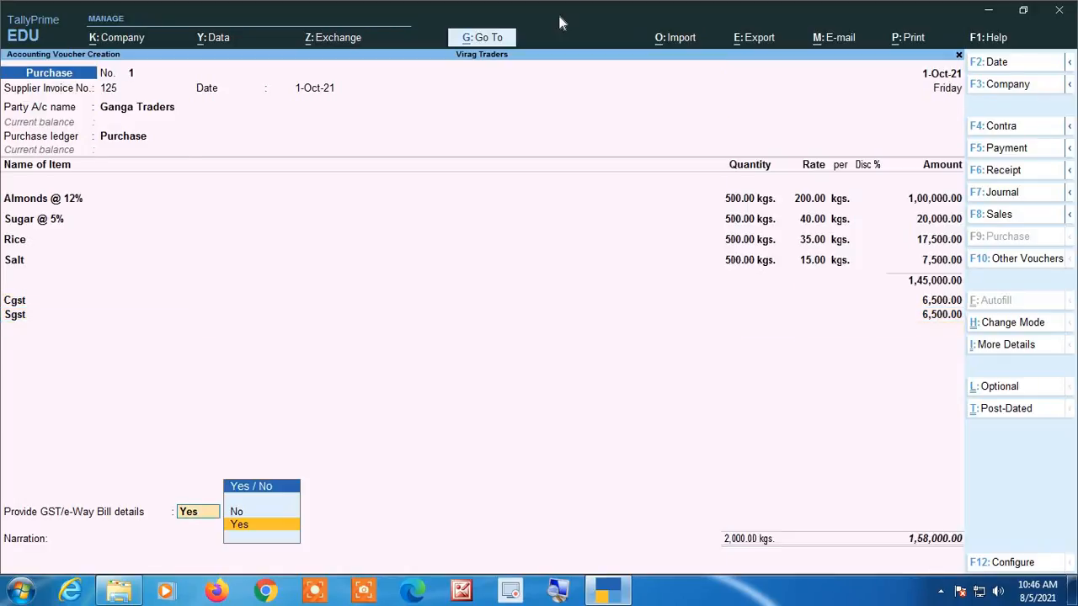
- Set Provide GST/e-Way Bill details to No, leave the narration blank and save the purchase voucher
{"action": "key", "text": "Up"}
{"action": "key", "text": "Return"}
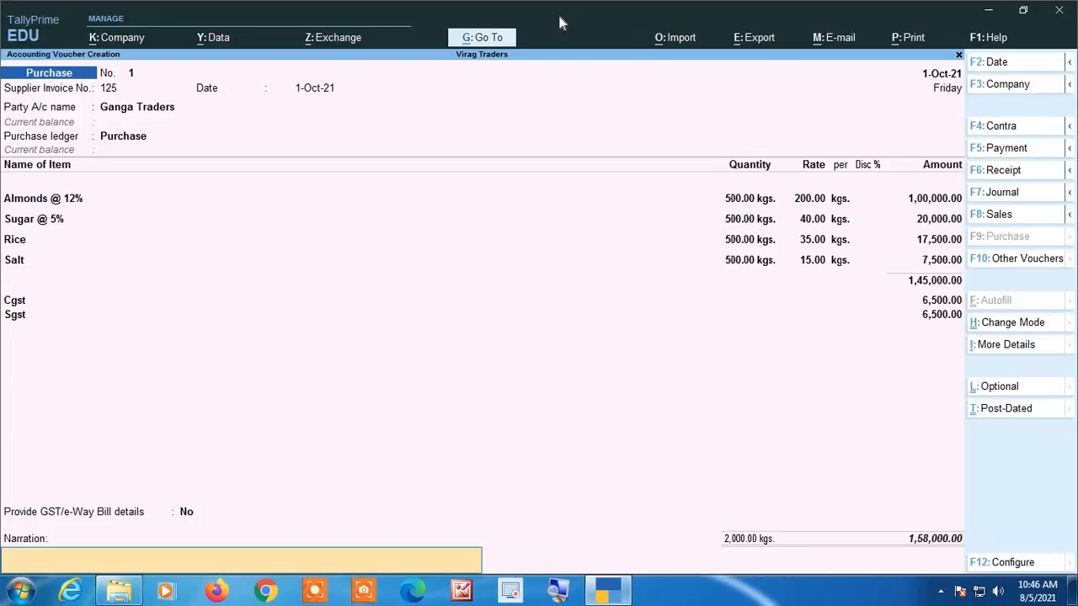
{"action": "key", "text": "Return"}
{"action": "key", "text": "Return"}
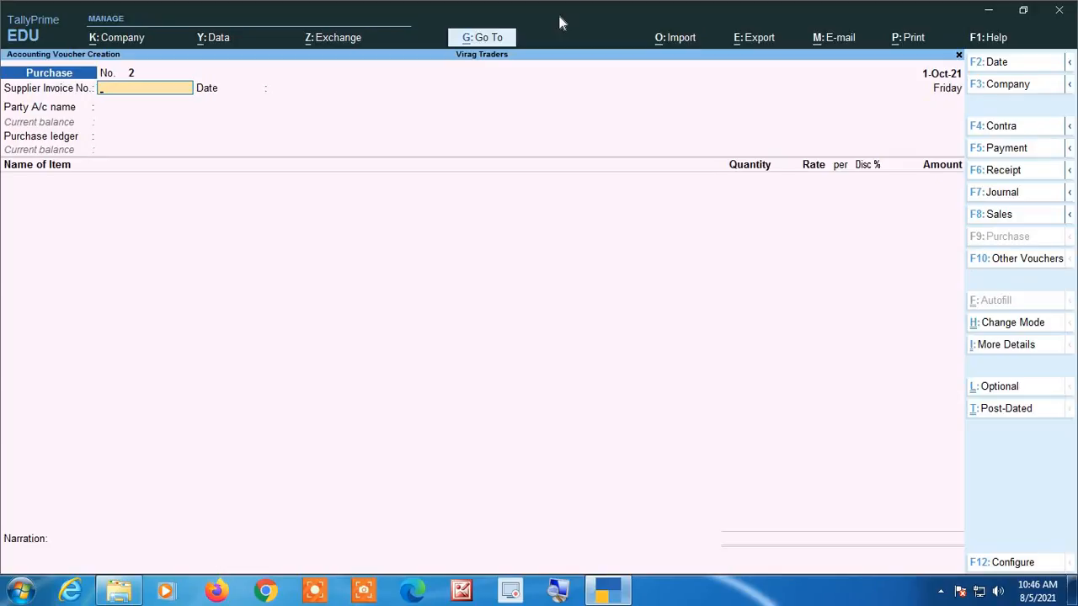
- Start a sales voucher dated 2-Oct-21, leaving its reference number and reference date blank
{"action": "key", "text": "F8"}
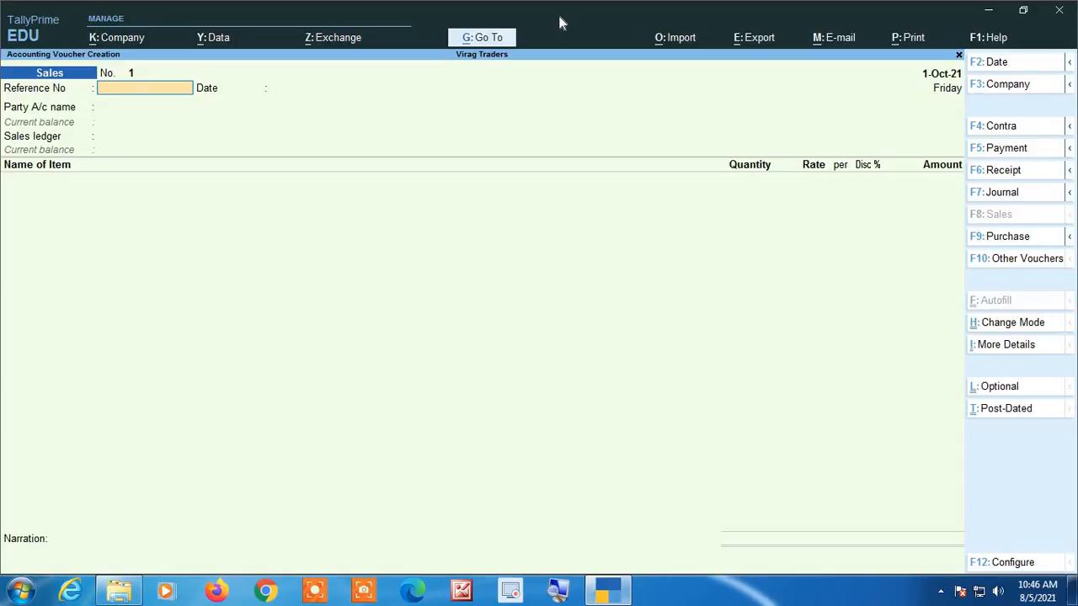
{"action": "key", "text": "F2"}
{"action": "type", "text": "2"}
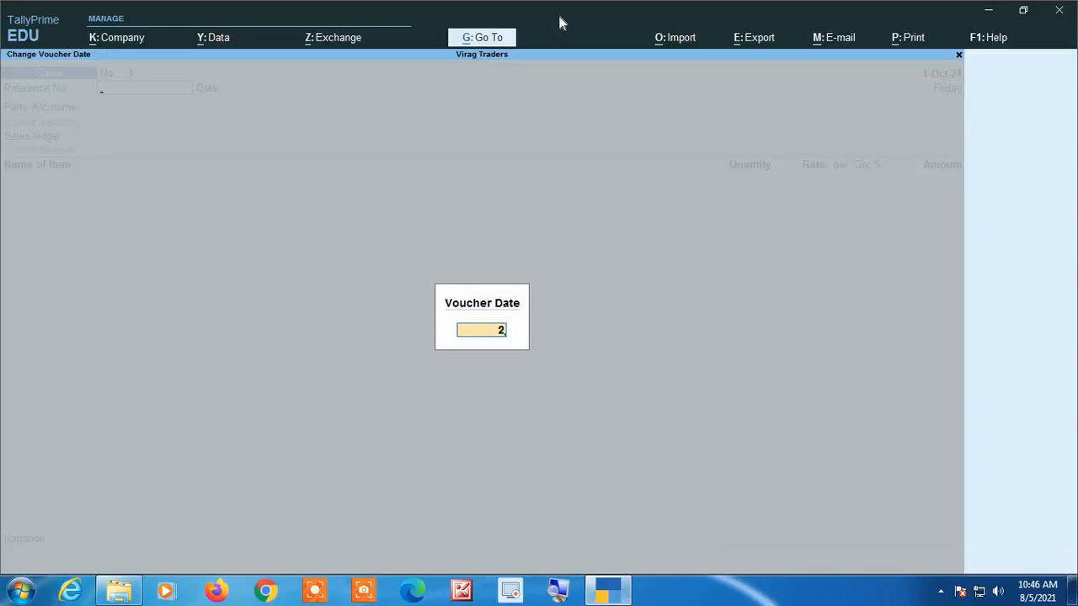
{"action": "key", "text": "Return"}
{"action": "key", "text": "Return"}
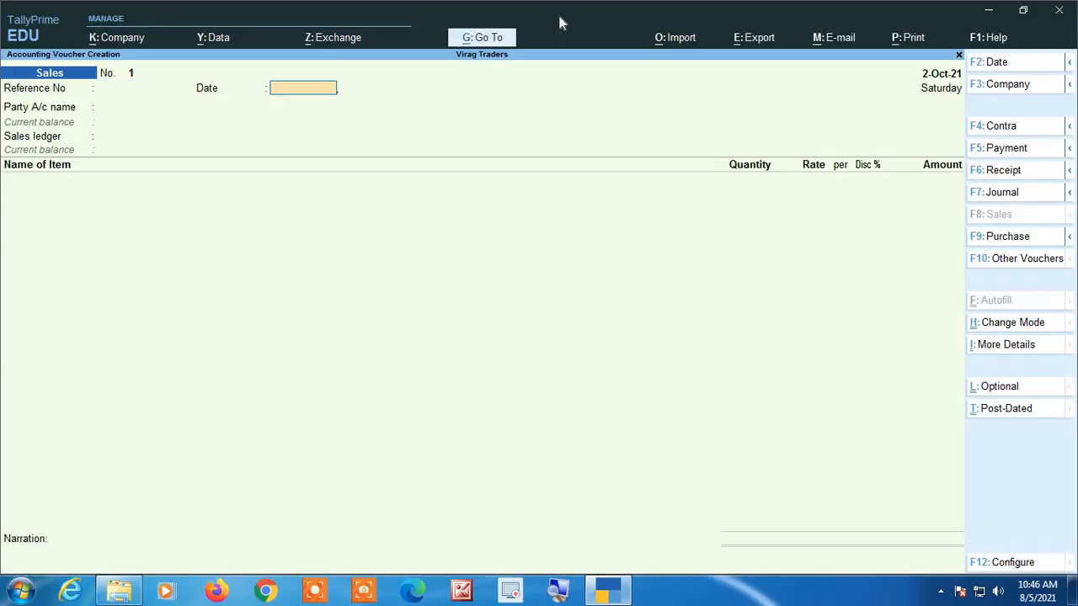
{"action": "key", "text": "Return"}
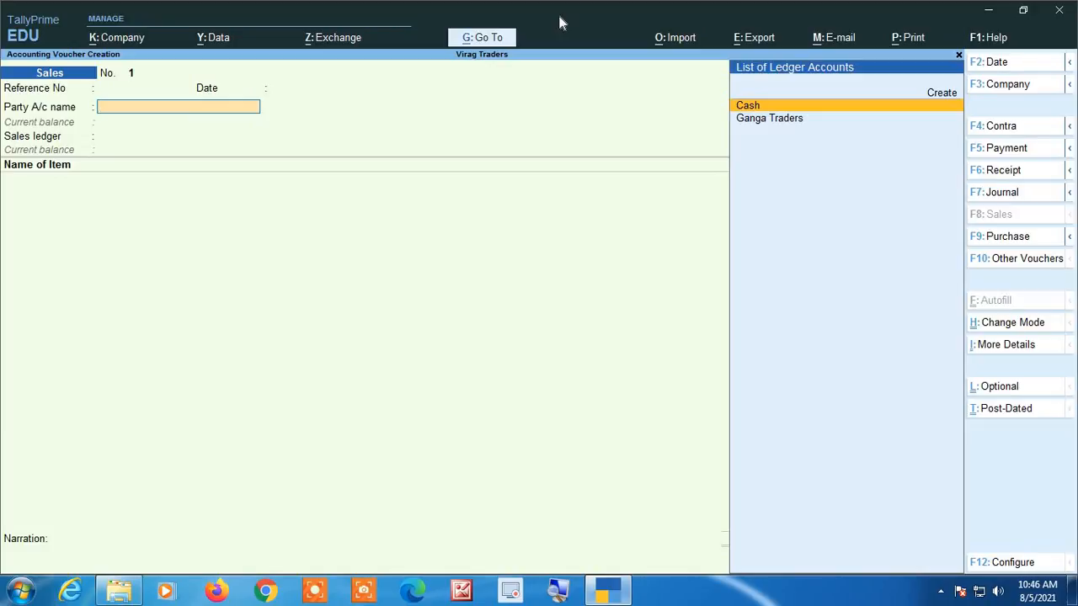
- Set the sales voucher's party account to Cash and its sales ledger to Sales
{"action": "type", "text": "Cas"}
{"action": "key", "text": "Return"}
{"action": "key", "text": "Return"}
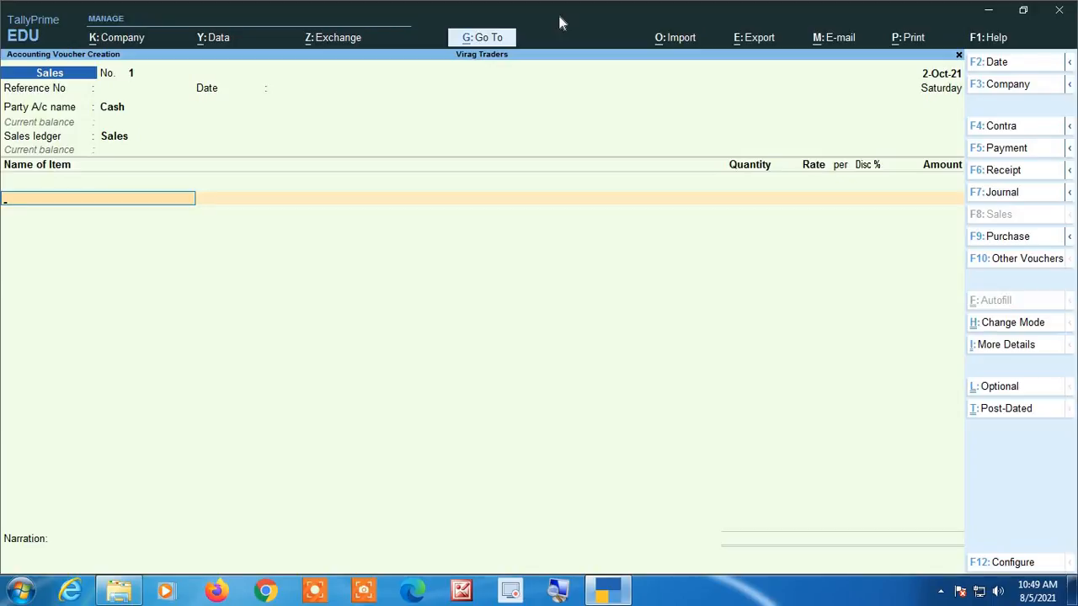
- Enter 100 kgs. of Almonds @ 12% at a rate of 234 per kg in the sales voucher
{"action": "type", "text": "Almonds @ 12%"}
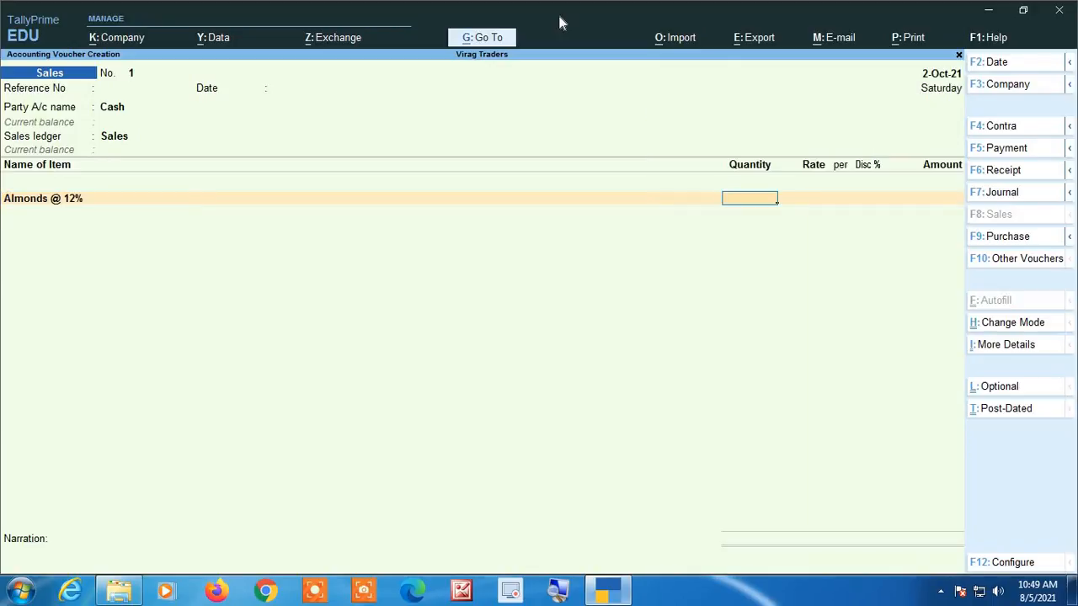
{"action": "type", "text": "100"}
{"action": "key", "text": "Return"}
{"action": "type", "text": "234"}
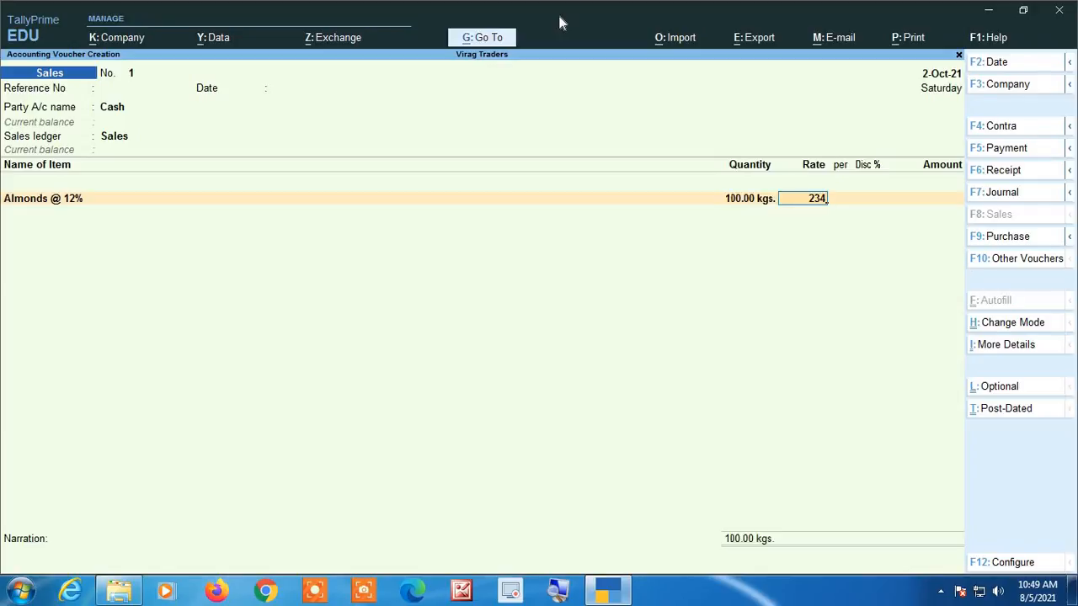
{"action": "key", "text": "Return"}
{"action": "key", "text": "Return"}
{"action": "key", "text": "Return"}
{"action": "key", "text": "Return"}
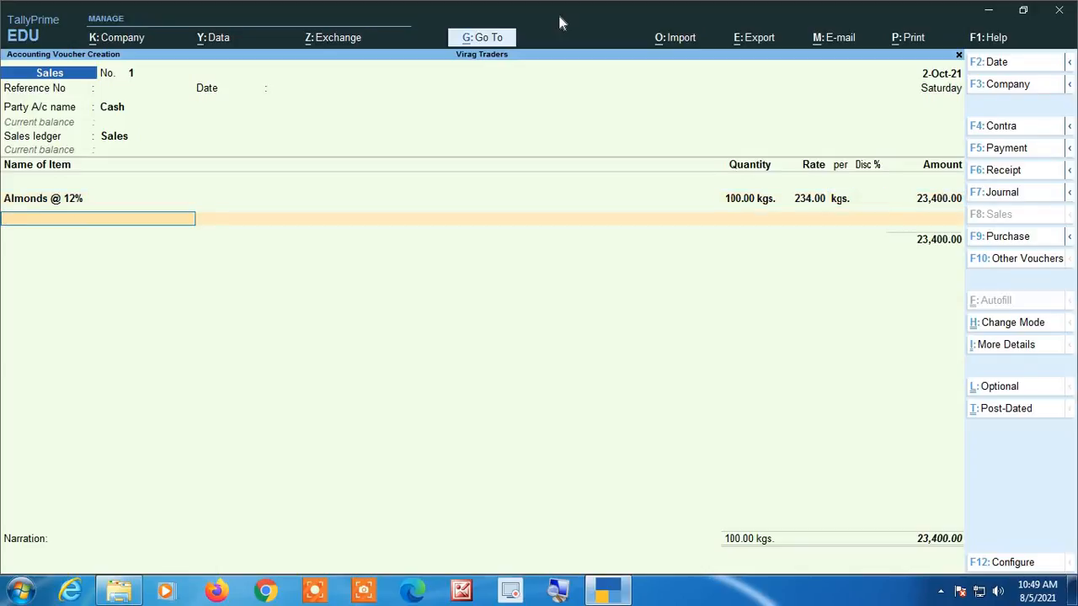
- Enter 100 kgs. of Sugar @ 5% at a rate of 45 per kg in the sales voucher
{"action": "type", "text": "Su"}
{"action": "key", "text": "Return"}
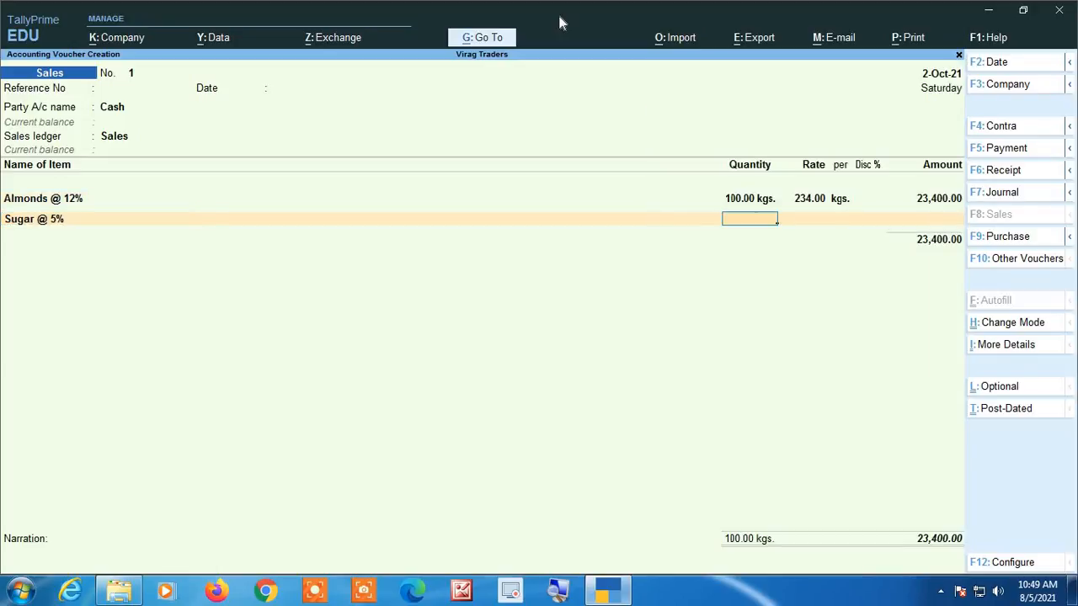
{"action": "type", "text": "100"}
{"action": "key", "text": "Return"}
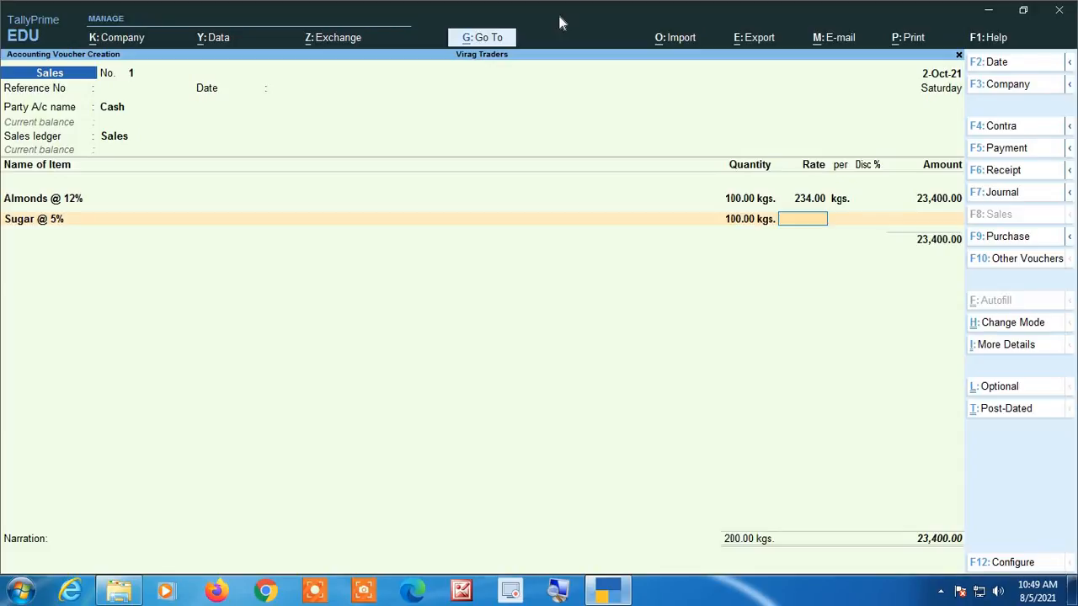
{"action": "type", "text": "45"}
{"action": "key", "text": "Return"}
{"action": "key", "text": "Return"}
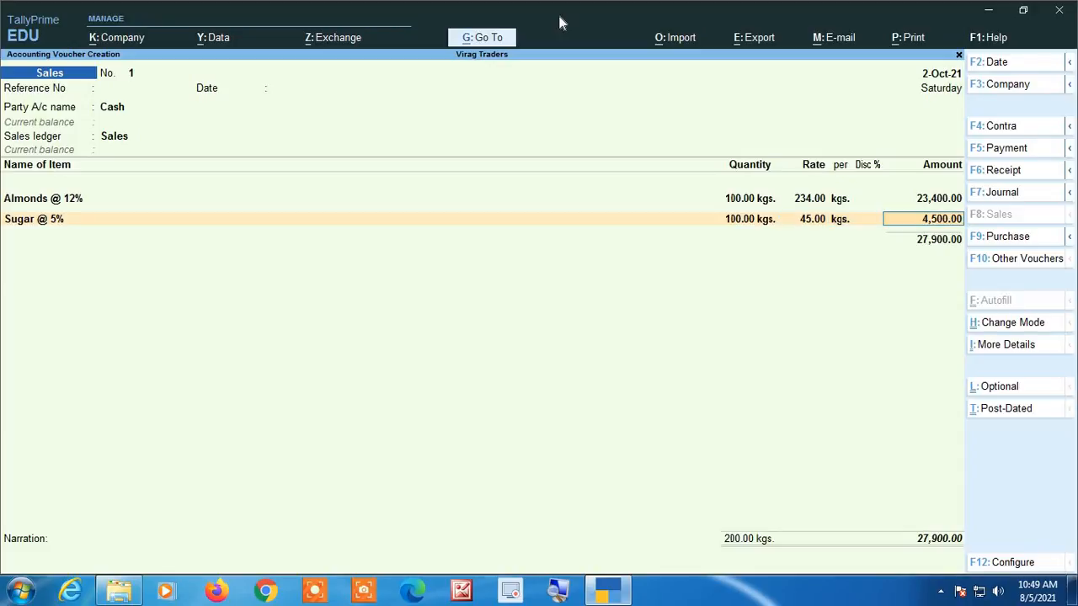
{"action": "key", "text": "Return"}
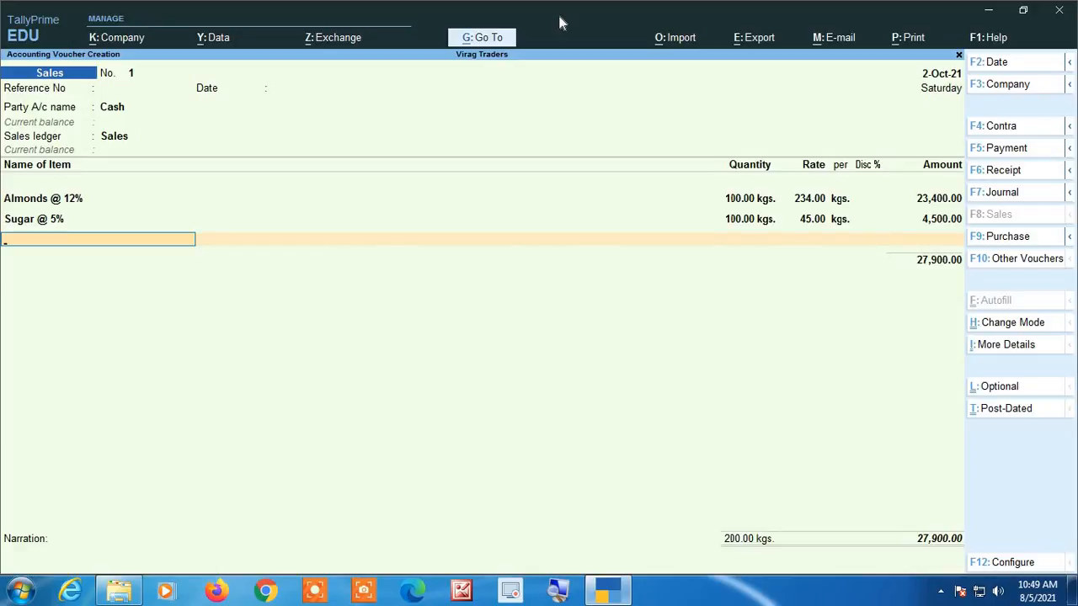
- Enter 100 kgs. of Rice at a rate of 38 per kg in the sales voucher
{"action": "type", "text": "Ri"}
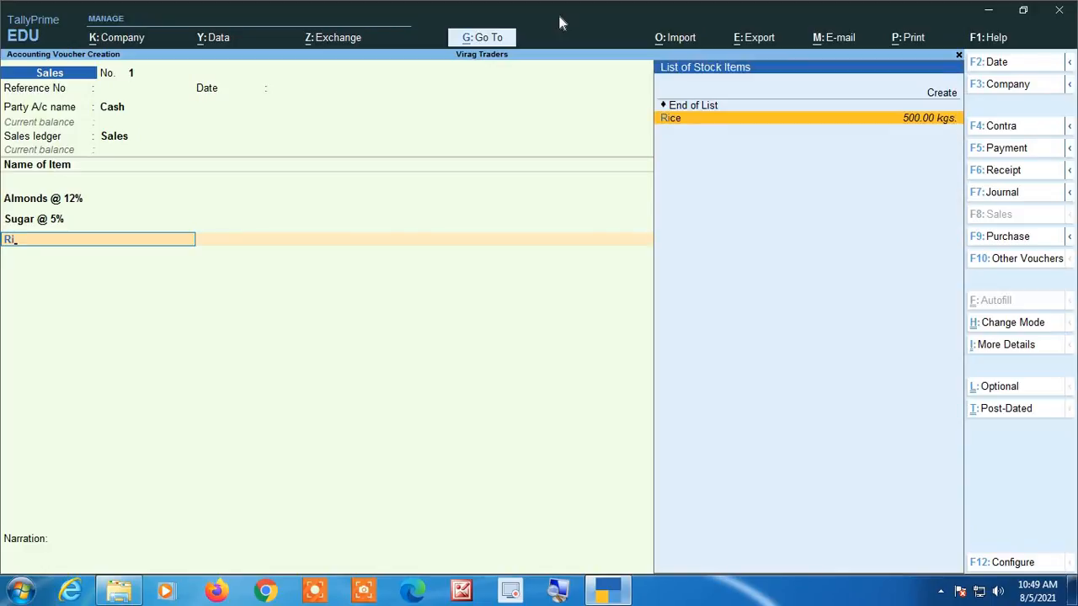
{"action": "key", "text": "Return"}
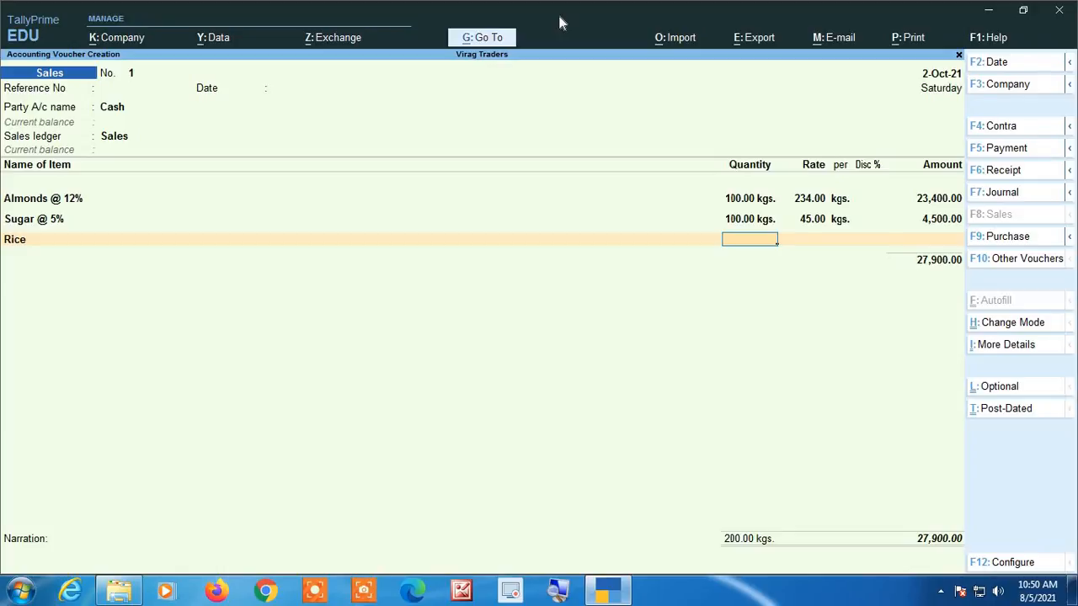
{"action": "type", "text": "100"}
{"action": "key", "text": "Return"}
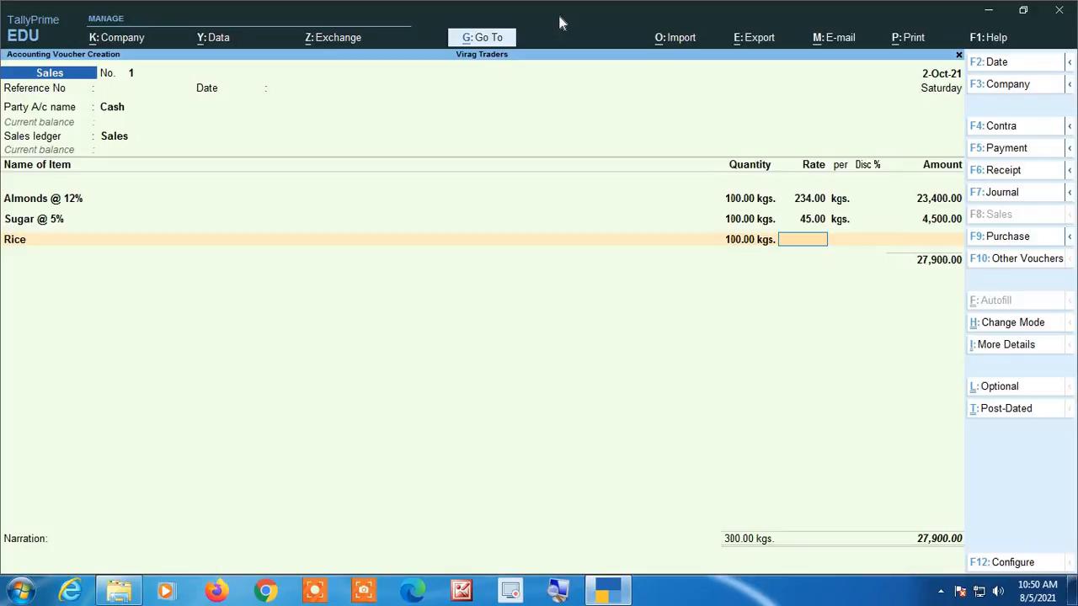
{"action": "type", "text": "38"}
{"action": "key", "text": "Return"}
{"action": "key", "text": "Return"}
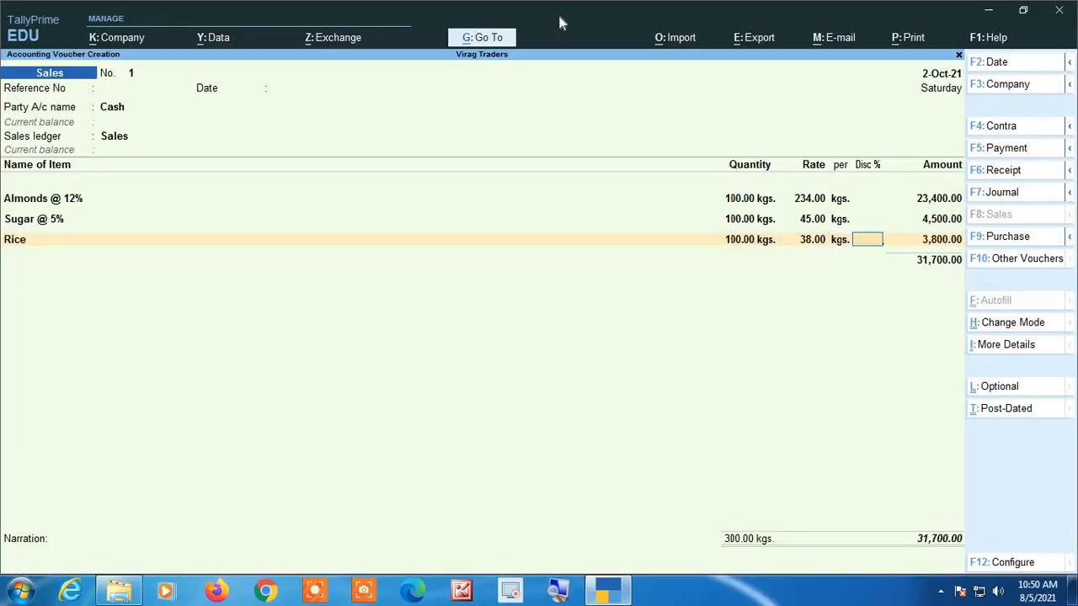
{"action": "key", "text": "Return"}
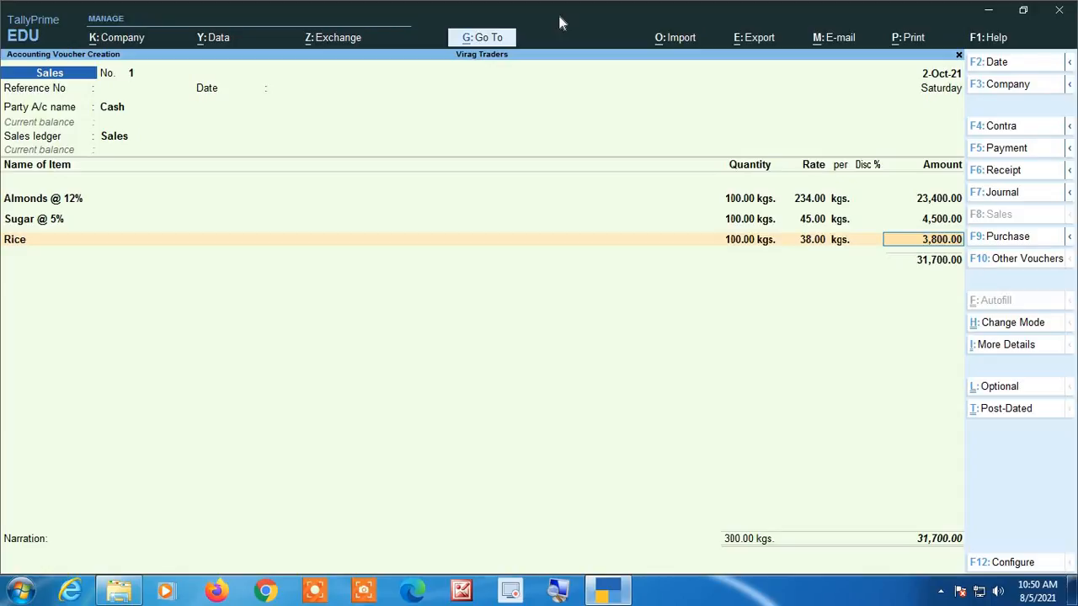
{"action": "key", "text": "Return"}
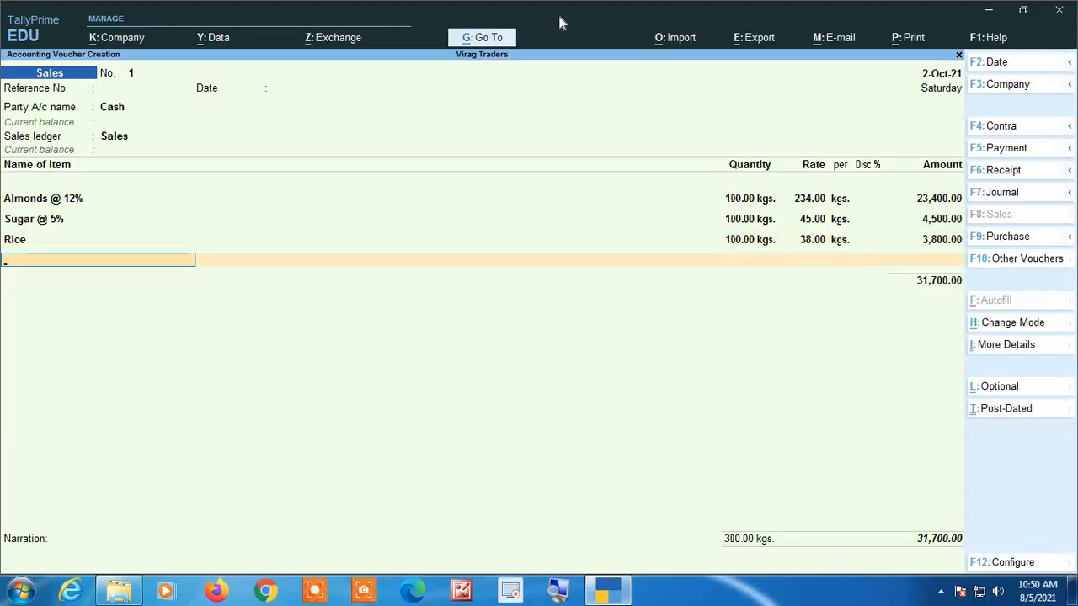
- Enter 100 kgs. of Salt at a rate of 18 per kg and end the sales voucher's item list
{"action": "type", "text": "Sal"}
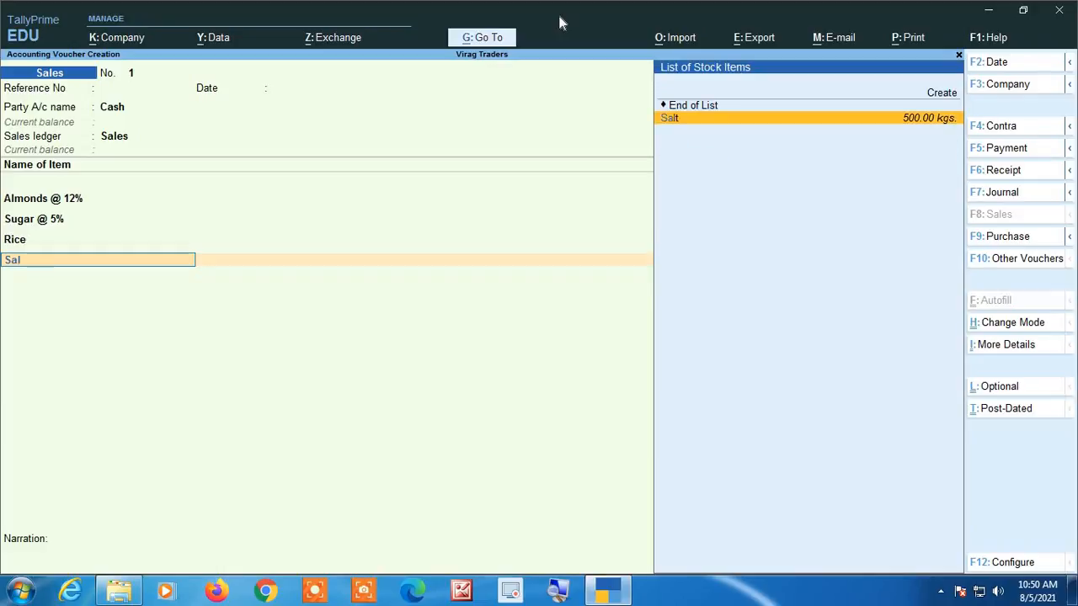
{"action": "key", "text": "Return"}
{"action": "type", "text": "1000"}
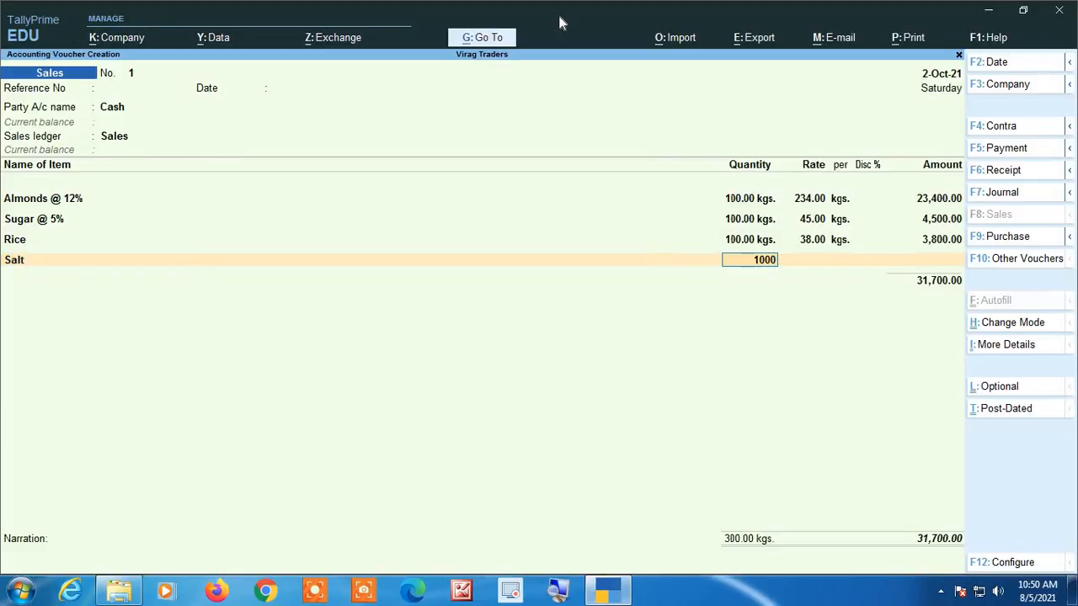
{"action": "key", "text": "BackSpace"}
{"action": "key", "text": "Return"}
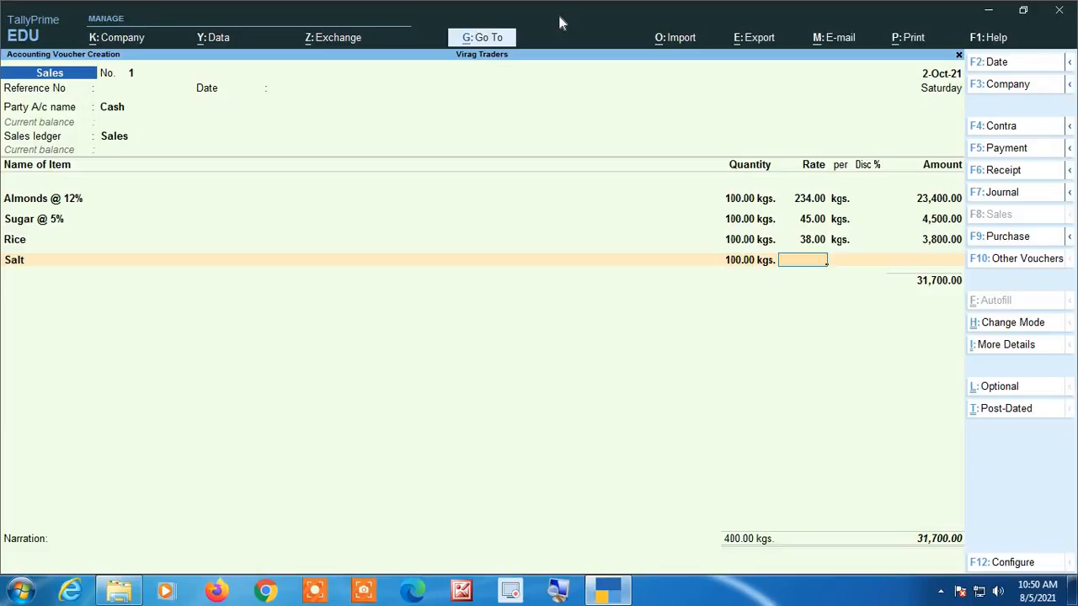
{"action": "type", "text": "18"}
{"action": "key", "text": "Return"}
{"action": "key", "text": "Return"}
{"action": "key", "text": "Return"}
{"action": "key", "text": "Return"}
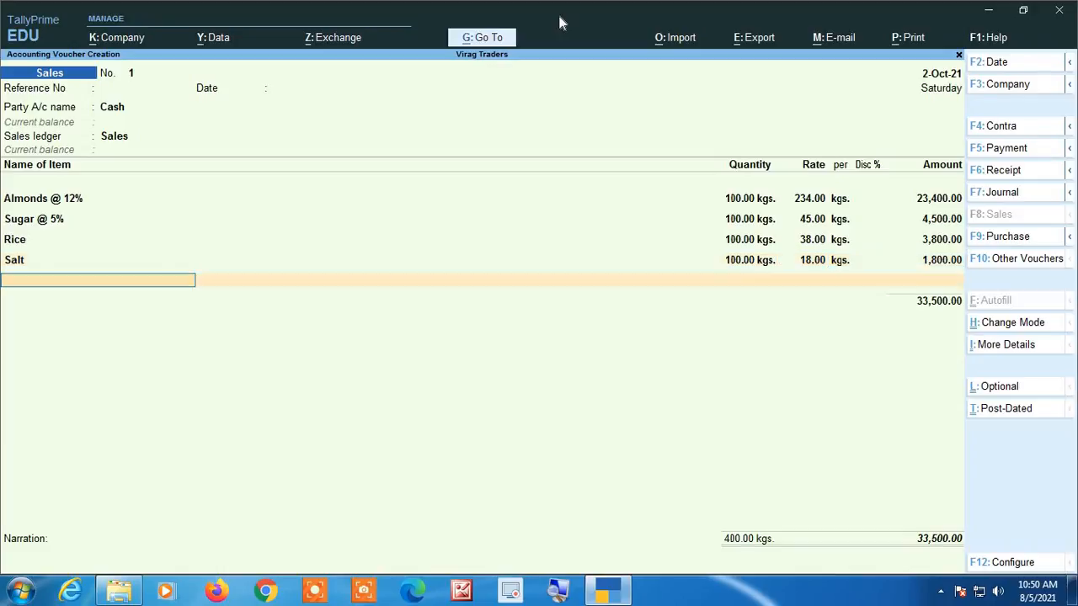
{"action": "key", "text": "Return"}
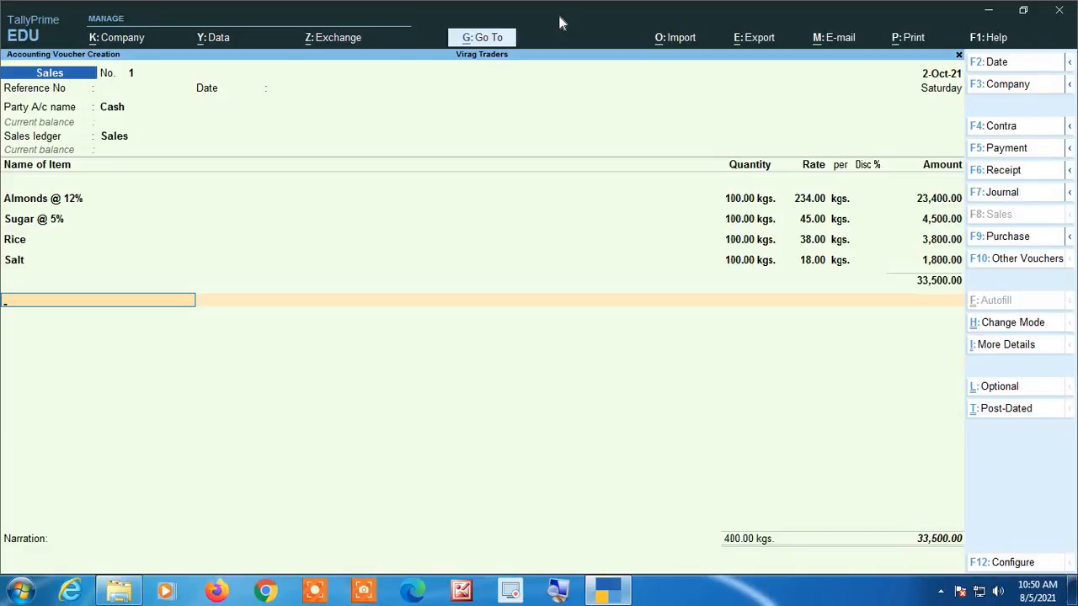
{"action": "type", "text": "cgst"}
{"action": "key", "text": "Return"}
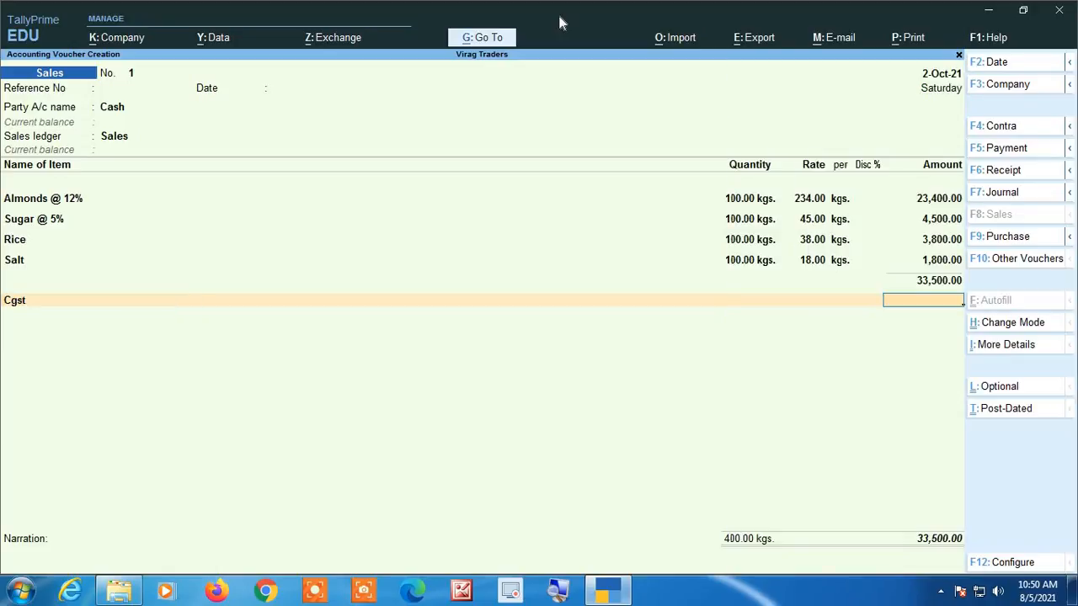
{"action": "key", "text": "BackSpace"}
- End the ledger list without any tax ledgers, leave the narration blank and save the sales voucher
{"action": "key", "text": "Up"}
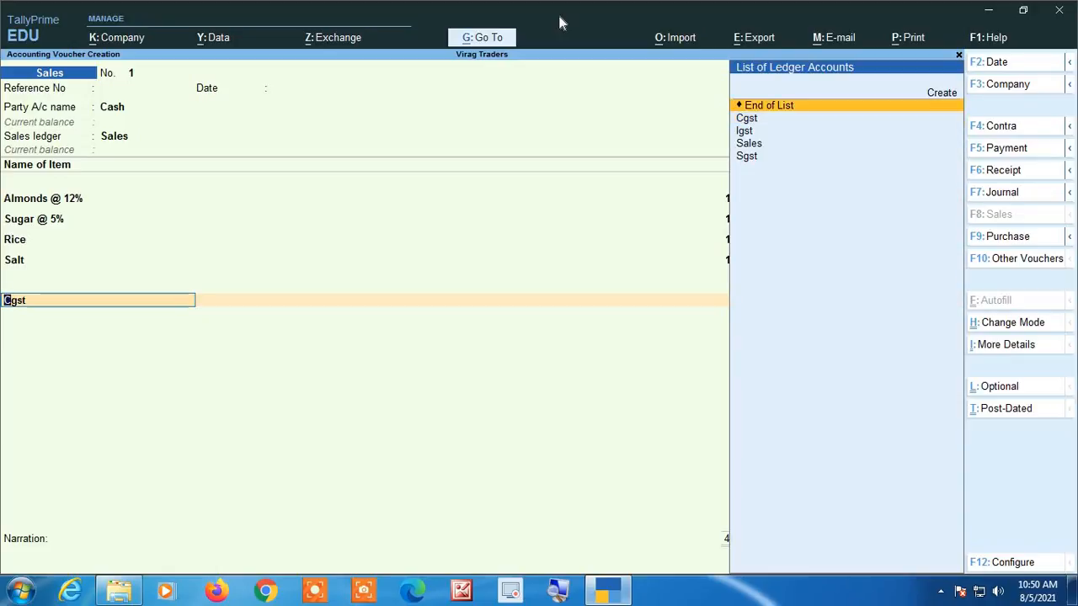
{"action": "key", "text": "Return"}
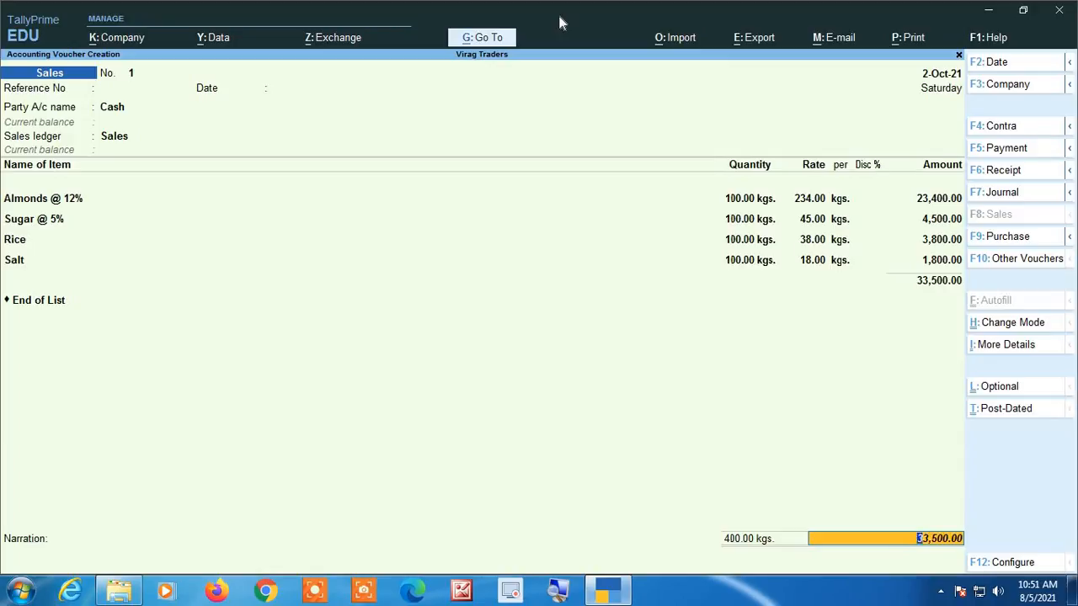
{"action": "key", "text": "Return"}
{"action": "key", "text": "Return"}
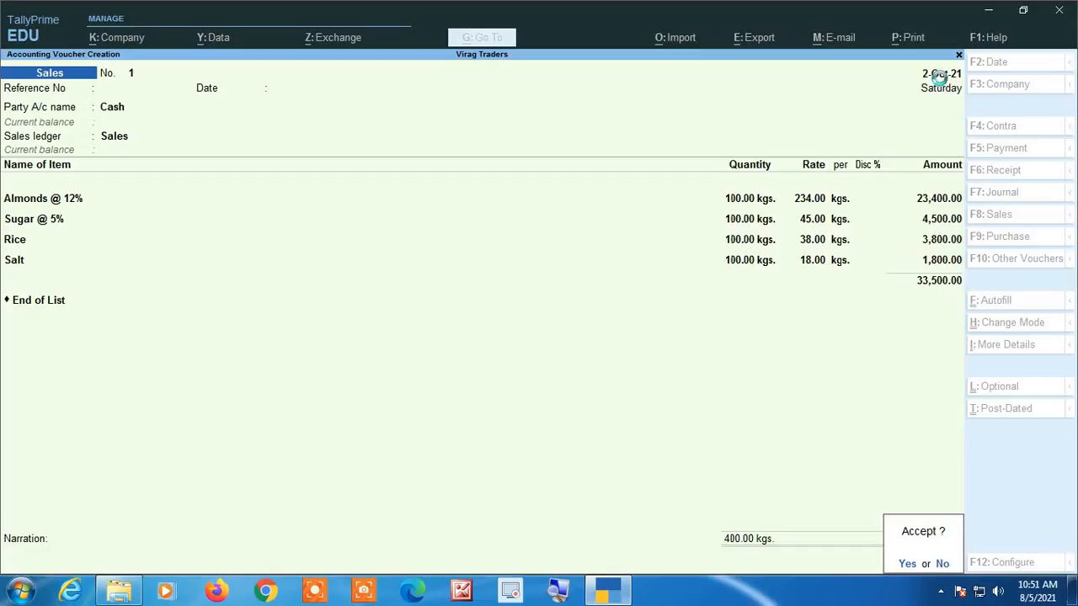
{"action": "key", "text": "y"}
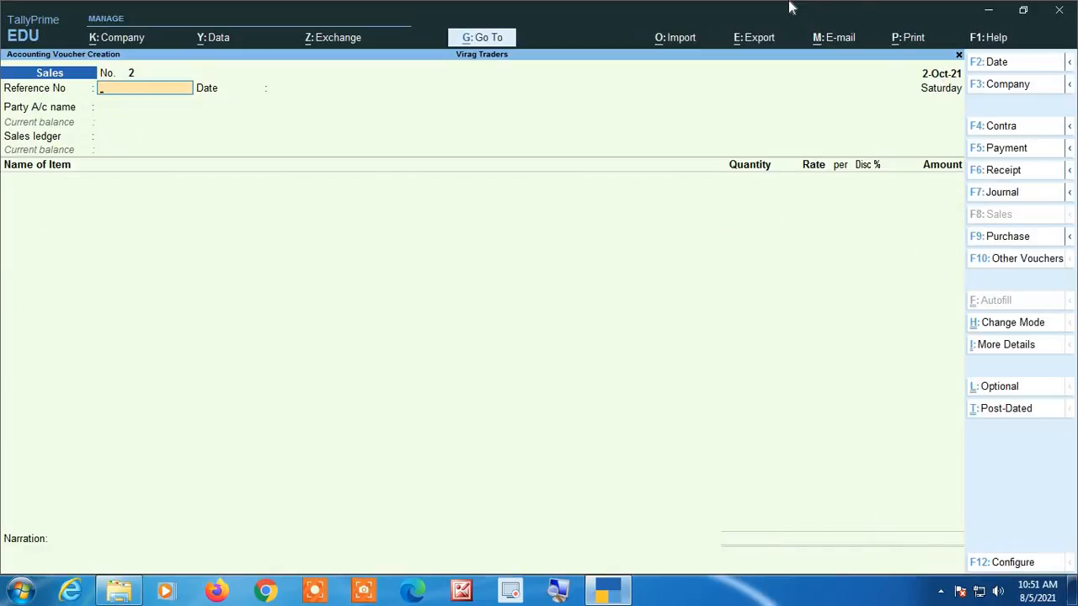
- Leave the blank sales voucher and open the list of additional reports from the Gateway of Tally
{"action": "key", "text": "Escape"}
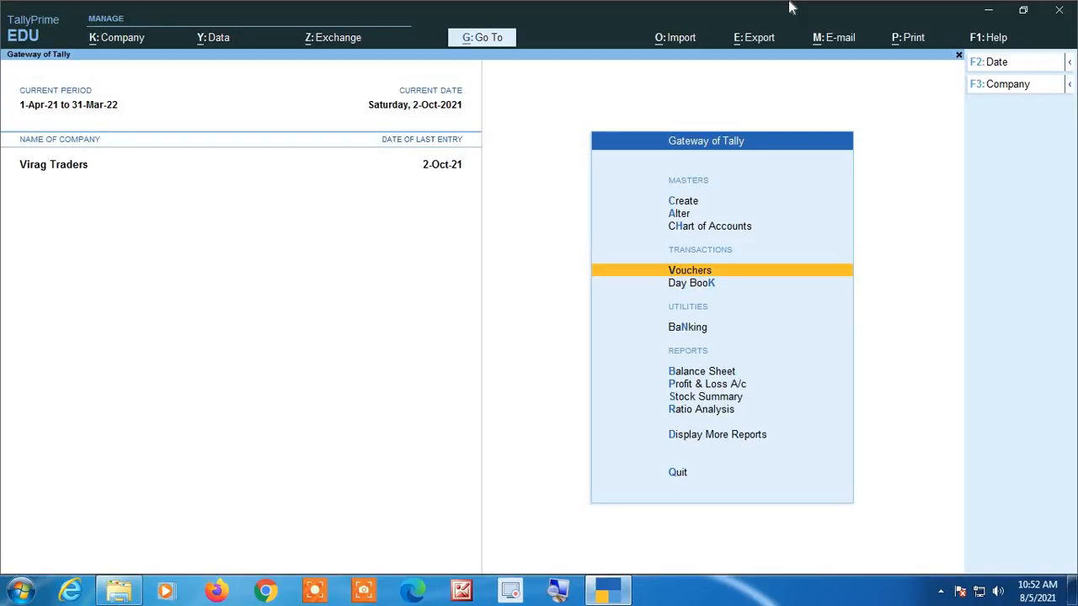
{"action": "key", "text": "Down"}
{"action": "key", "text": "Down"}
{"action": "key", "text": "Down"}
{"action": "key", "text": "Down"}
{"action": "key", "text": "Down"}
{"action": "key", "text": "Down"}
{"action": "key", "text": "Down"}
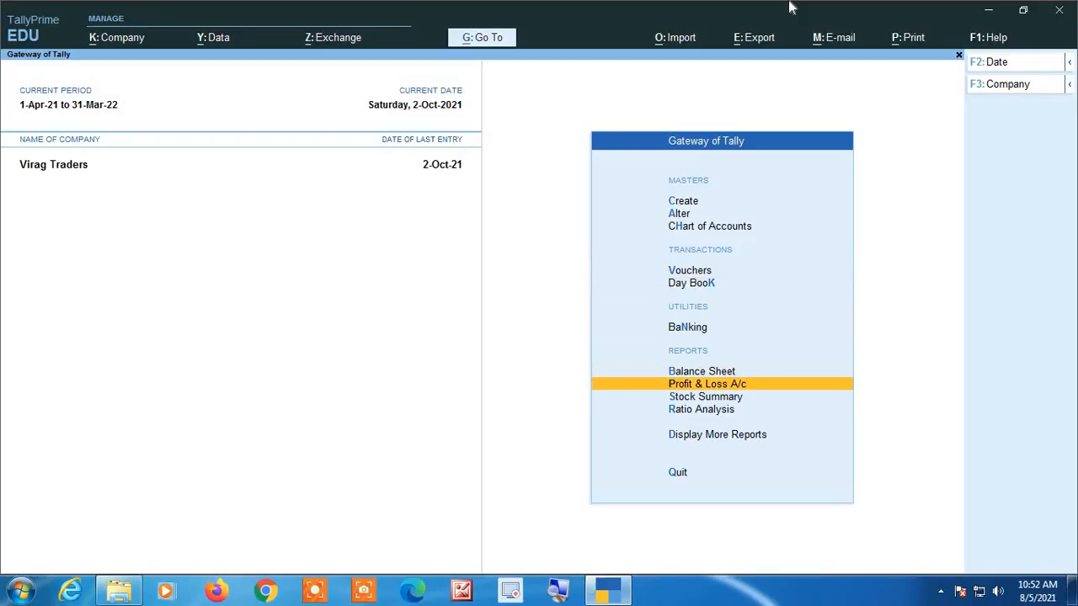
{"action": "key", "text": "Return"}
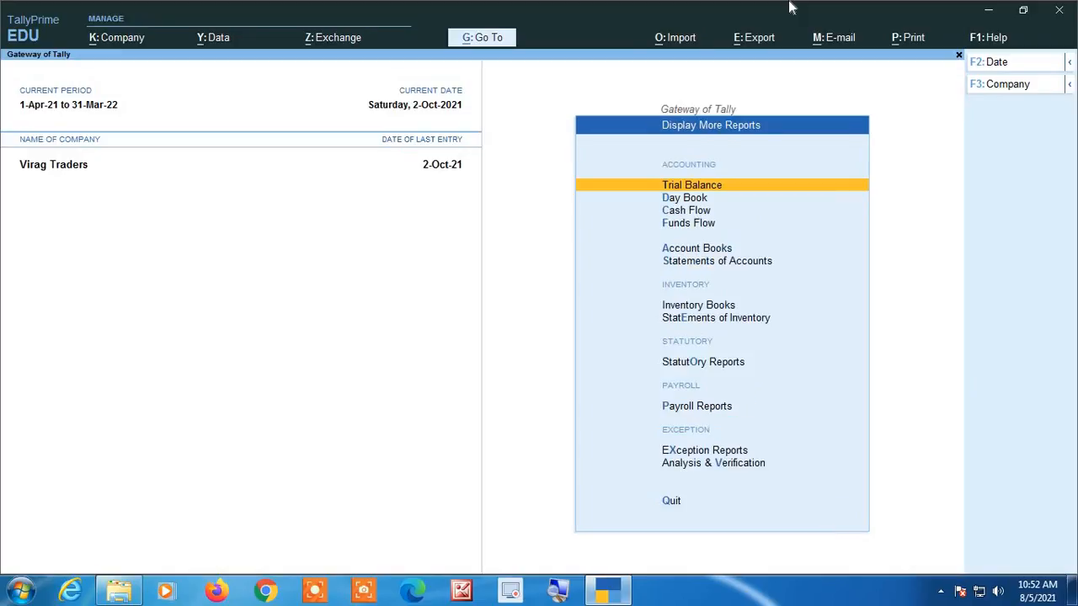
- Open the GST CMP-08 return from the GST reports among the statutory reports
{"action": "key", "text": "Down"}
{"action": "key", "text": "Down"}
{"action": "key", "text": "Down"}
{"action": "key", "text": "Down"}
{"action": "key", "text": "Down"}
{"action": "key", "text": "Down"}
{"action": "key", "text": "Down"}
{"action": "key", "text": "Down"}
{"action": "key", "text": "Down"}
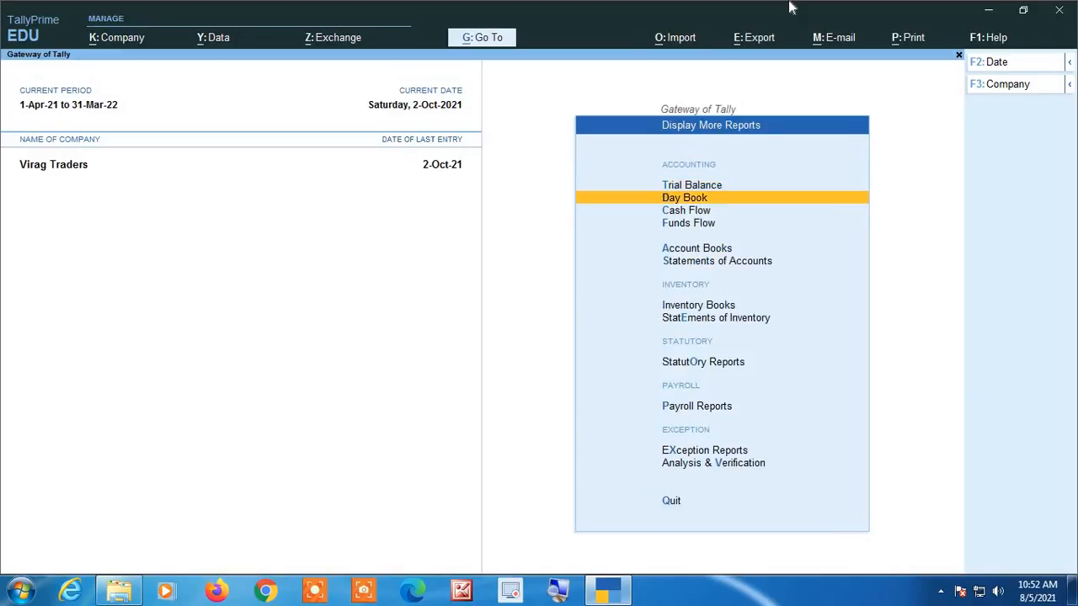
{"action": "key", "text": "Up"}
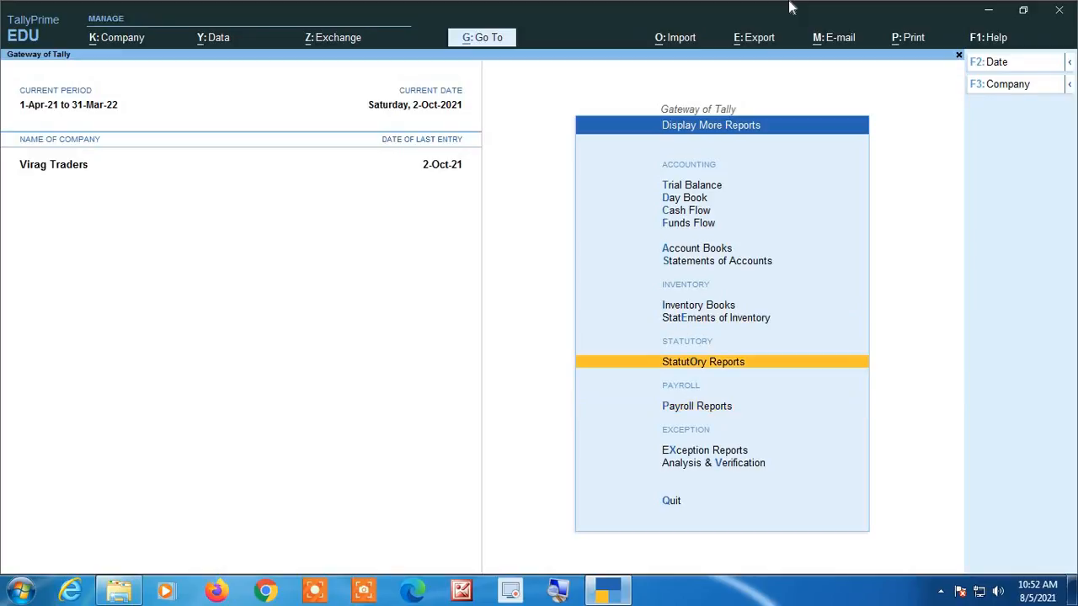
{"action": "key", "text": "Return"}
{"action": "key", "text": "Return"}
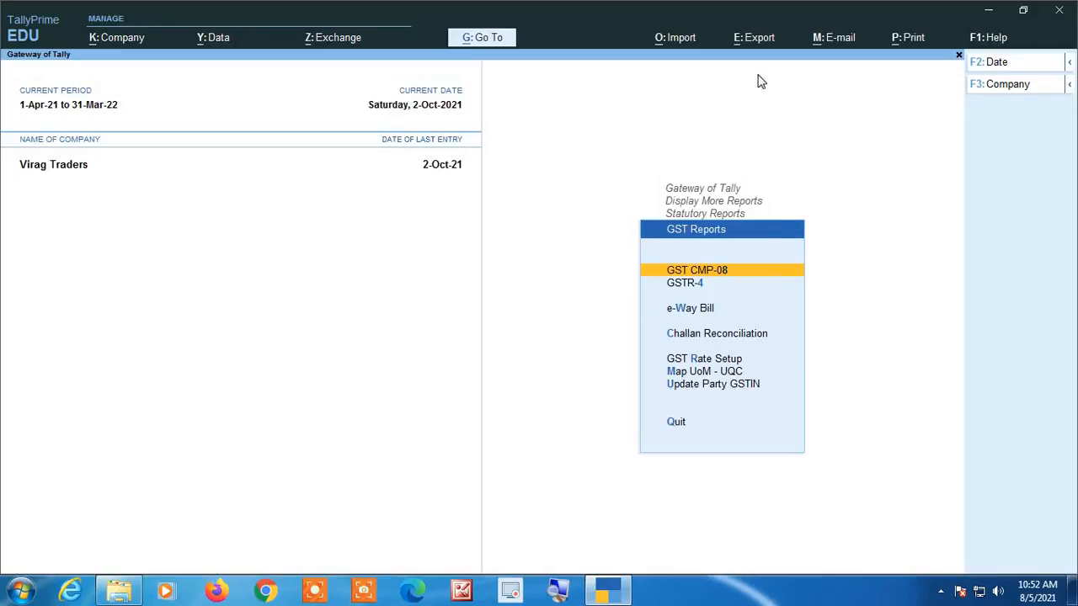
{"action": "key", "text": "Return"}
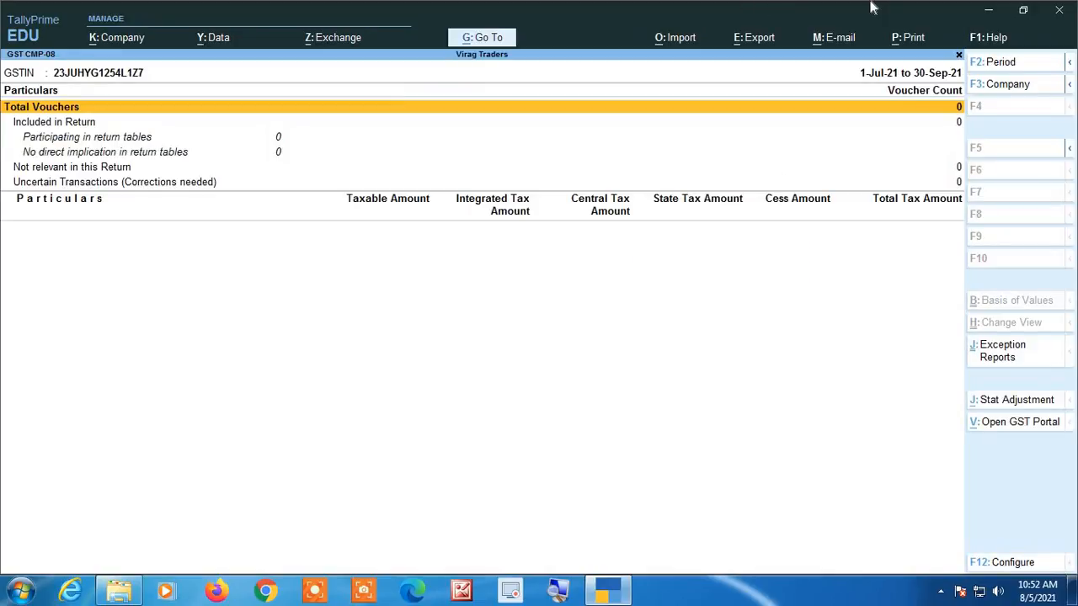
- Set the GST CMP-08 report period from 1-10-2021 to 31-12-2021
{"action": "key", "text": "F2"}
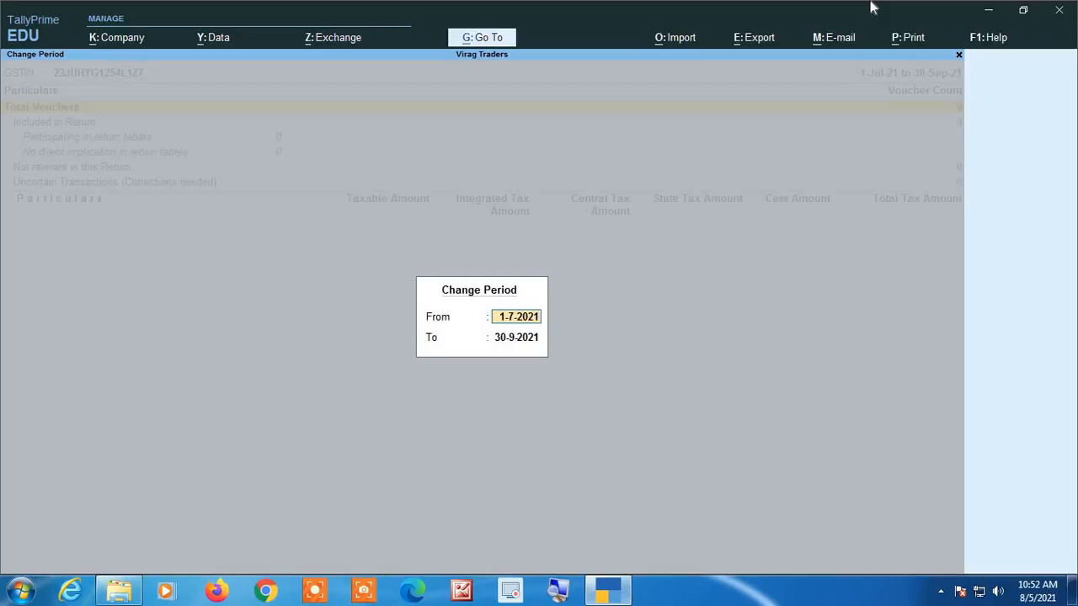
{"action": "type", "text": "1"}
{"action": "type", "text": "-10"}
{"action": "key", "text": "Return"}
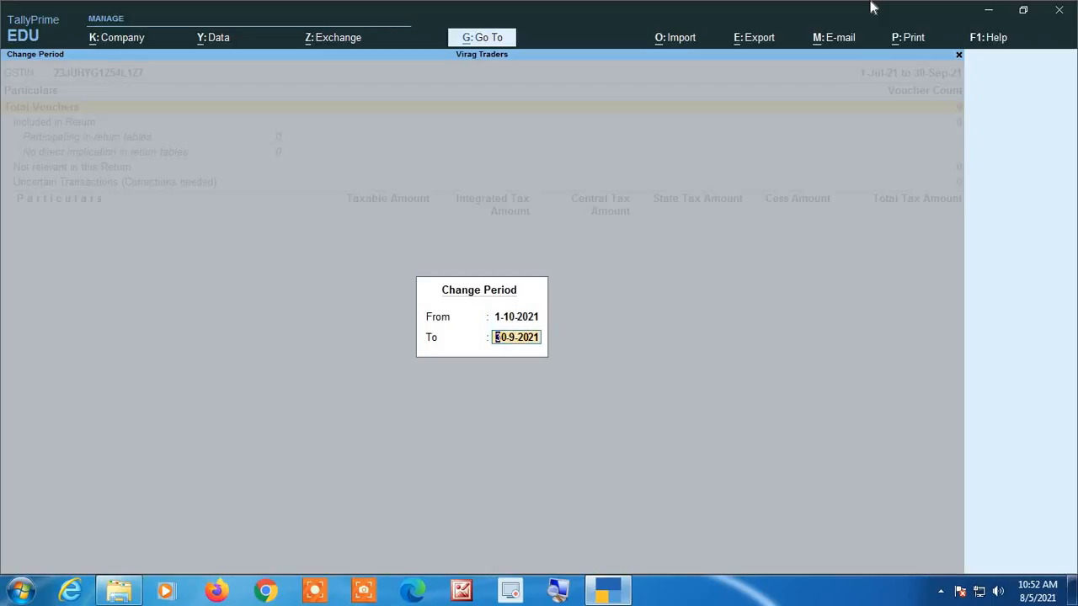
{"action": "type", "text": "31 12"}
{"action": "key", "text": "Return"}
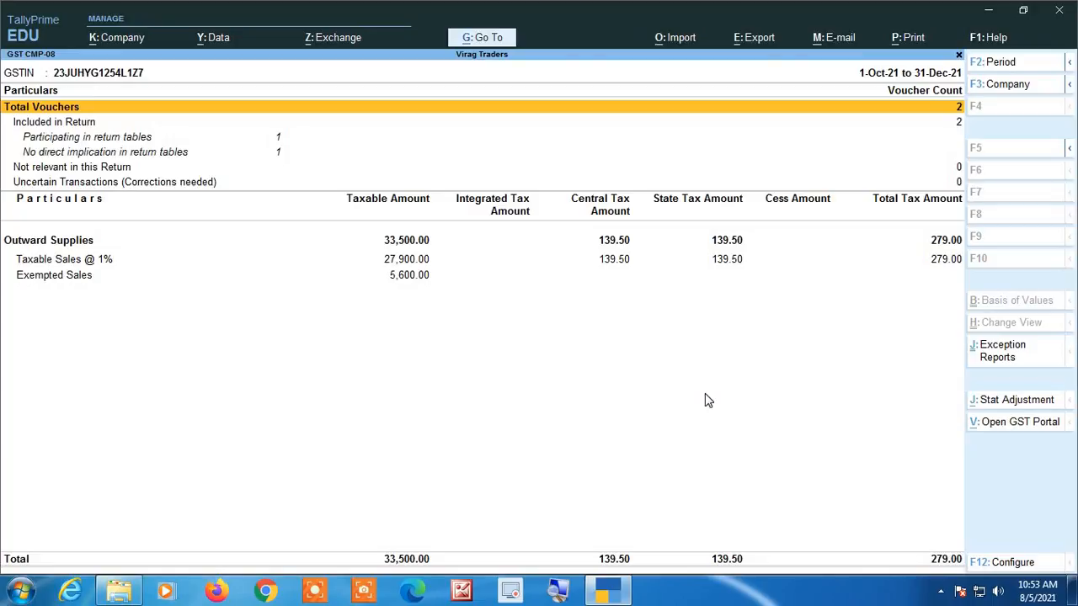
- Examine the voucher counts and the Outward Supplies, Taxable Sales @ 1% and Exempted Sales rows of the GST CMP-08 report
{"action": "left_click", "coordinate": [563, 587]}
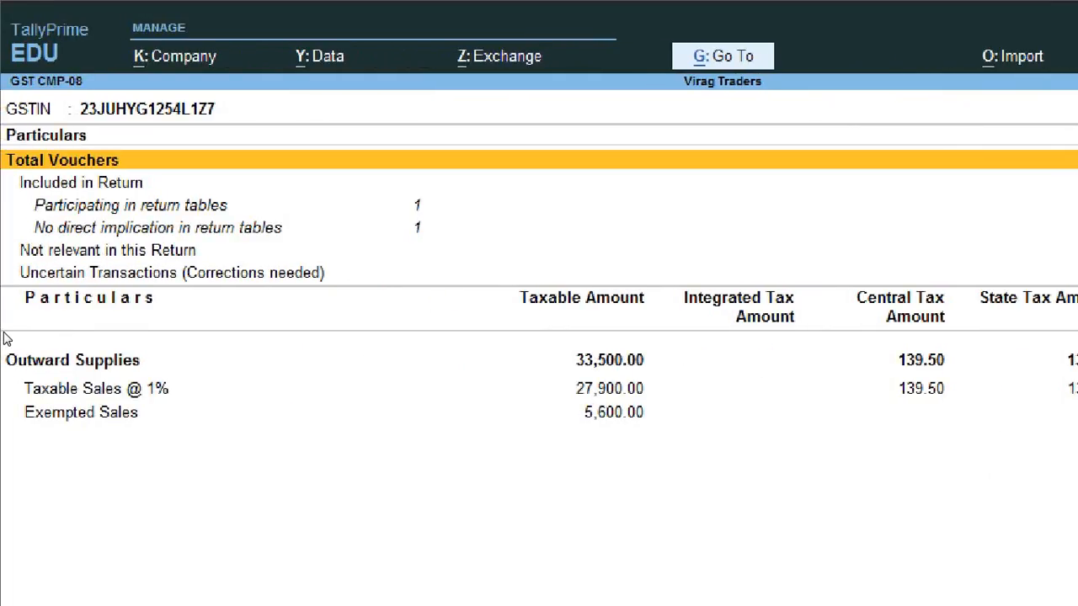
{"action": "key", "text": "Down"}
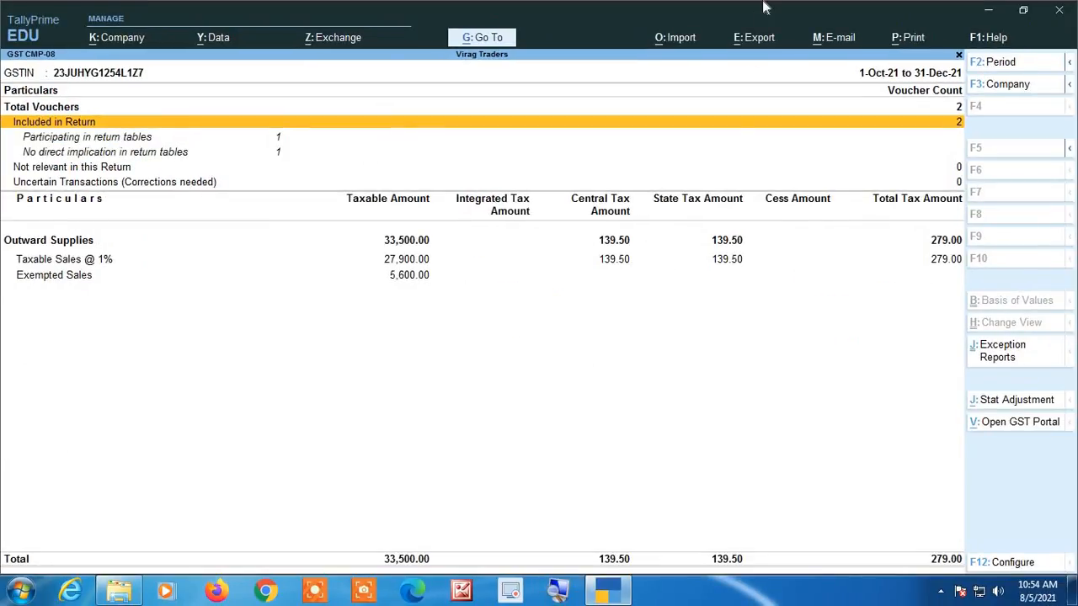
{"action": "key", "text": "Down"}
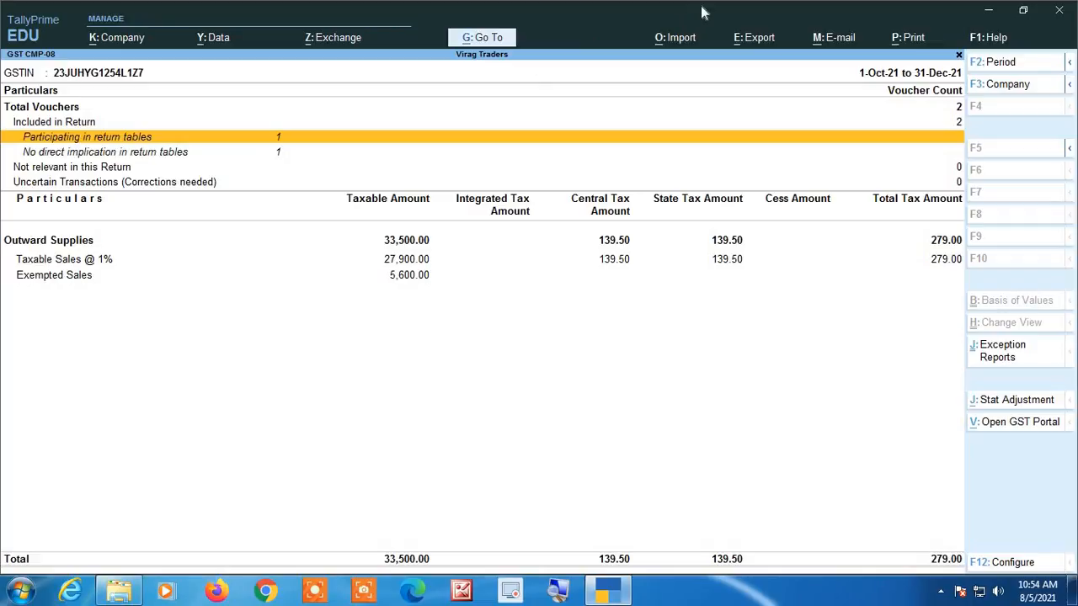
{"action": "key", "text": "Down"}
{"action": "key", "text": "Down"}
{"action": "key", "text": "Down"}
{"action": "key", "text": "Down"}
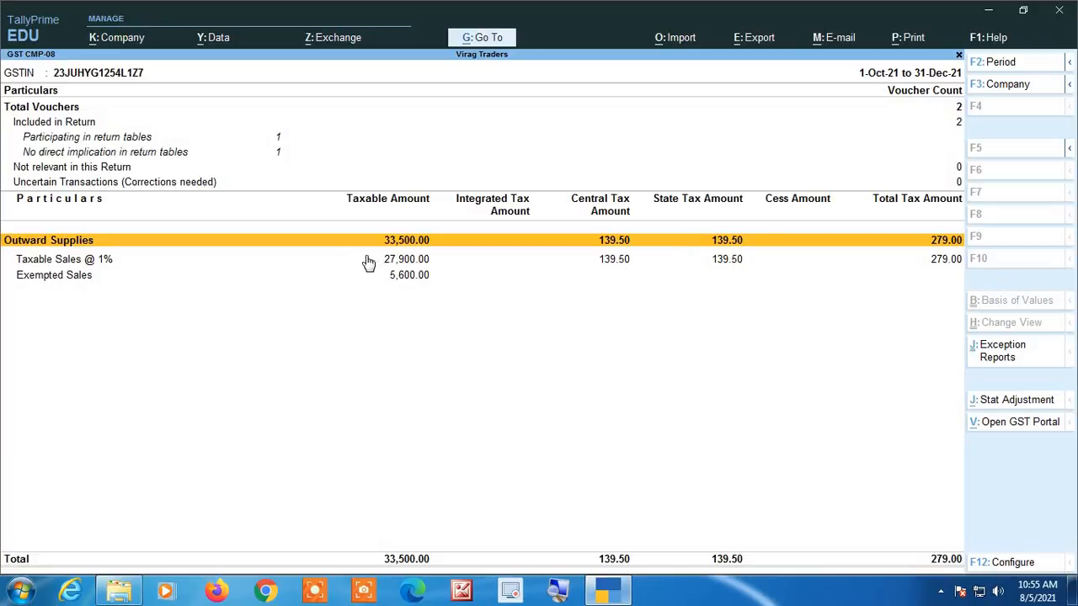
{"action": "key", "text": "Down"}
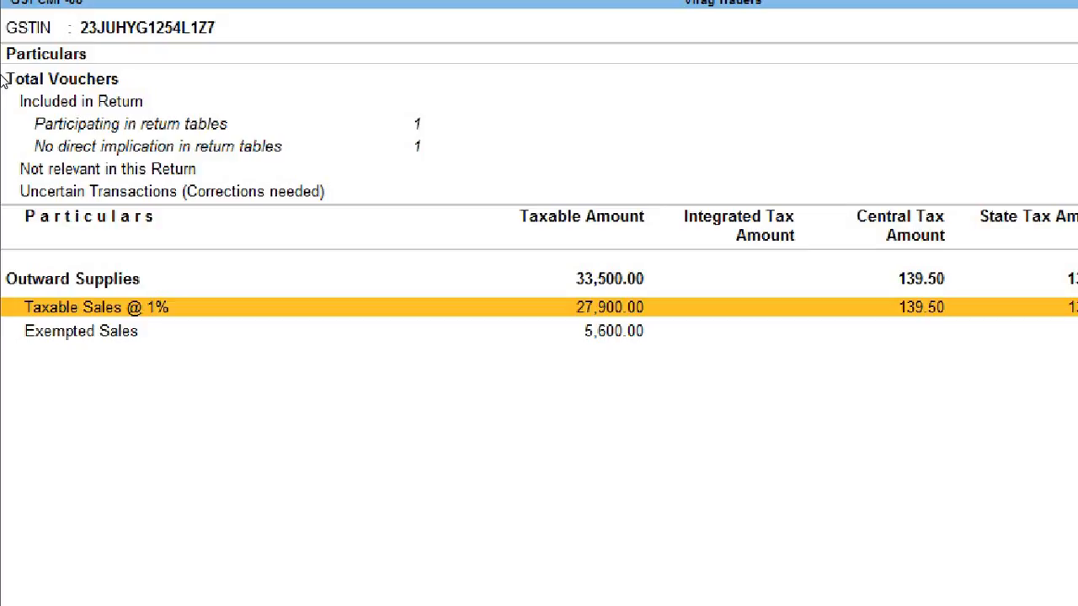
{"action": "key", "text": "Down"}
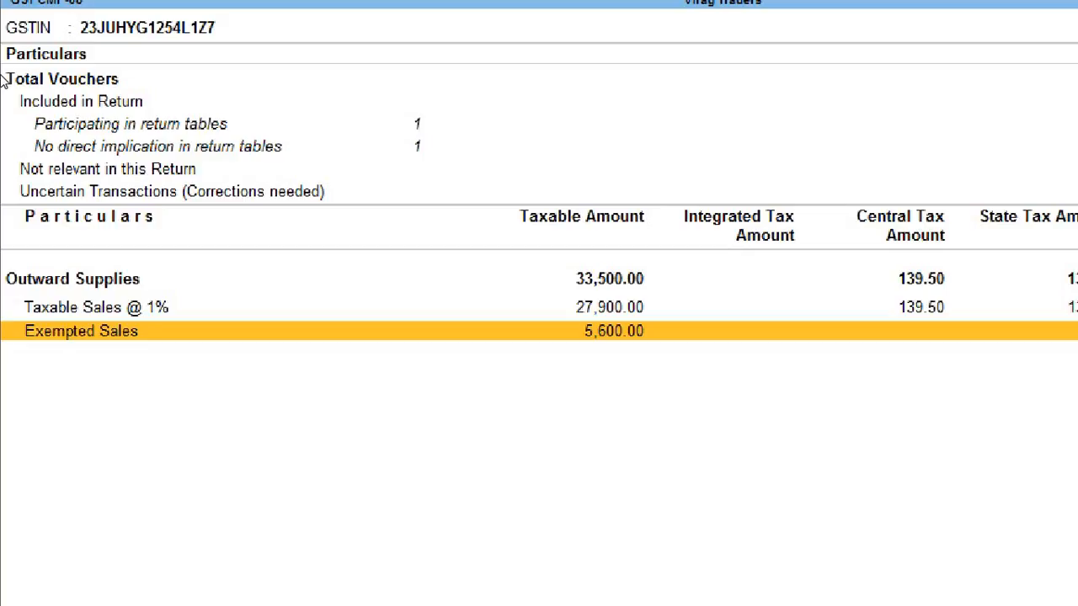
{"action": "key", "text": "Up"}
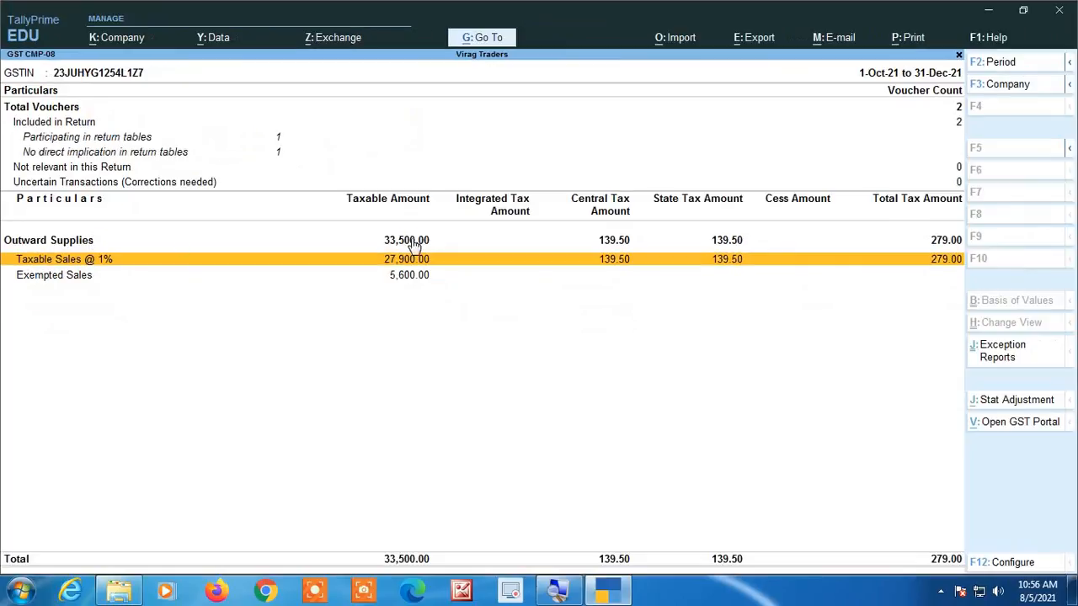
- Inspect the cash sales voucher behind Taxable Sales @ 1%, quit it without saving and return to the report's Exempted Sales row
{"action": "key", "text": "Return"}
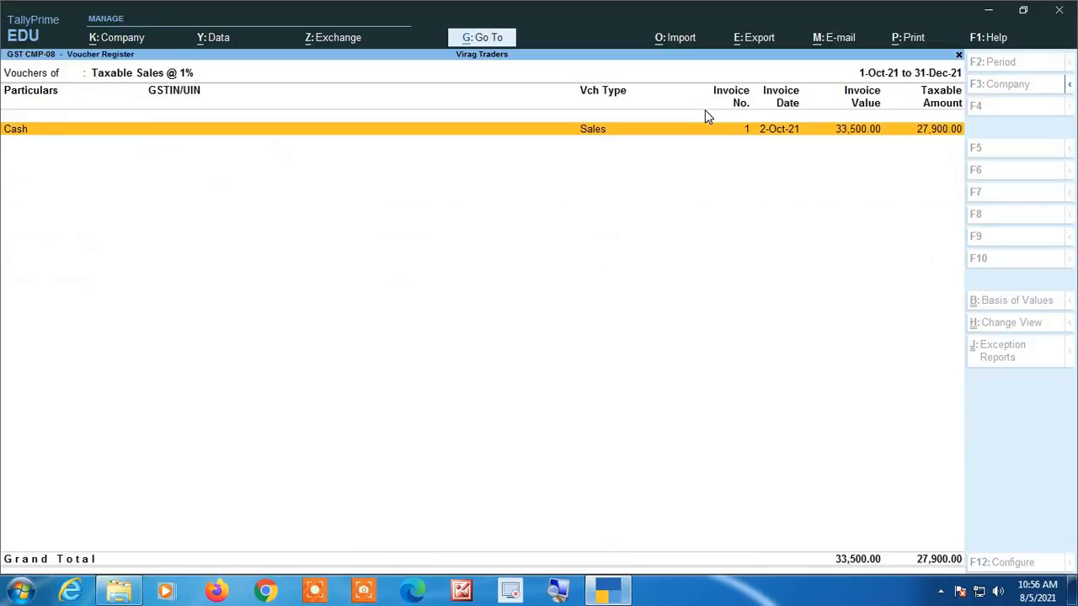
{"action": "key", "text": "Return"}
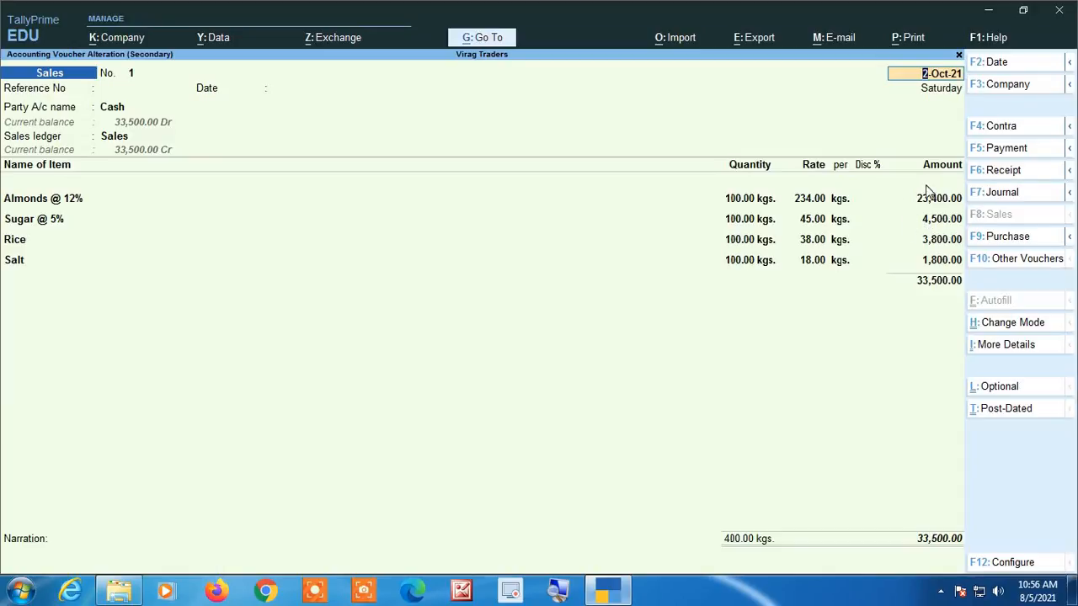
{"action": "key", "text": "BackSpace"}
{"action": "key", "text": "Escape"}
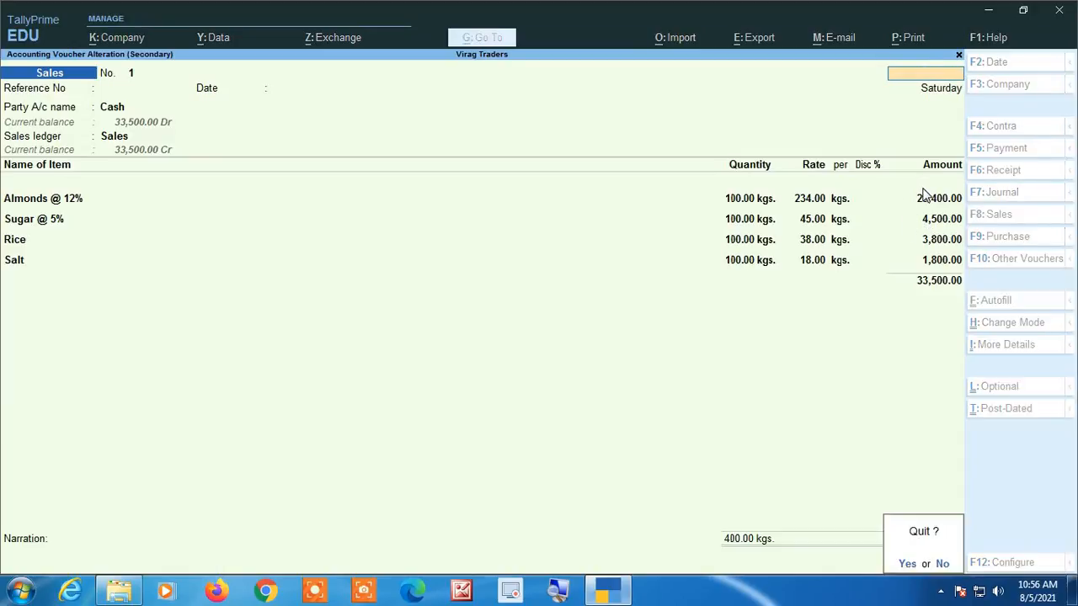
{"action": "key", "text": "y"}
{"action": "key", "text": "Escape"}
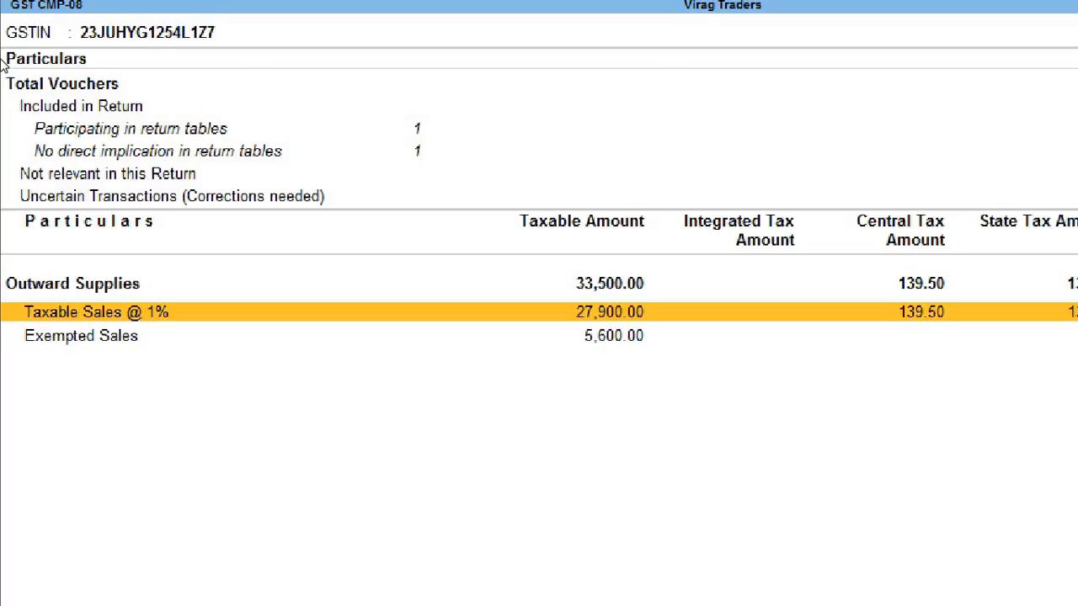
{"action": "key", "text": "Down"}
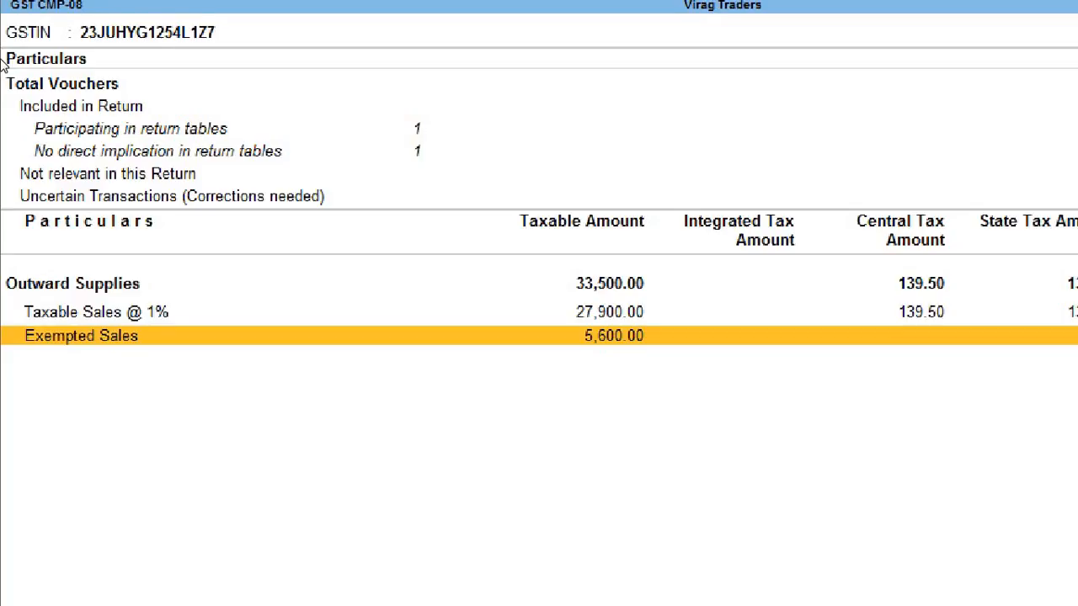